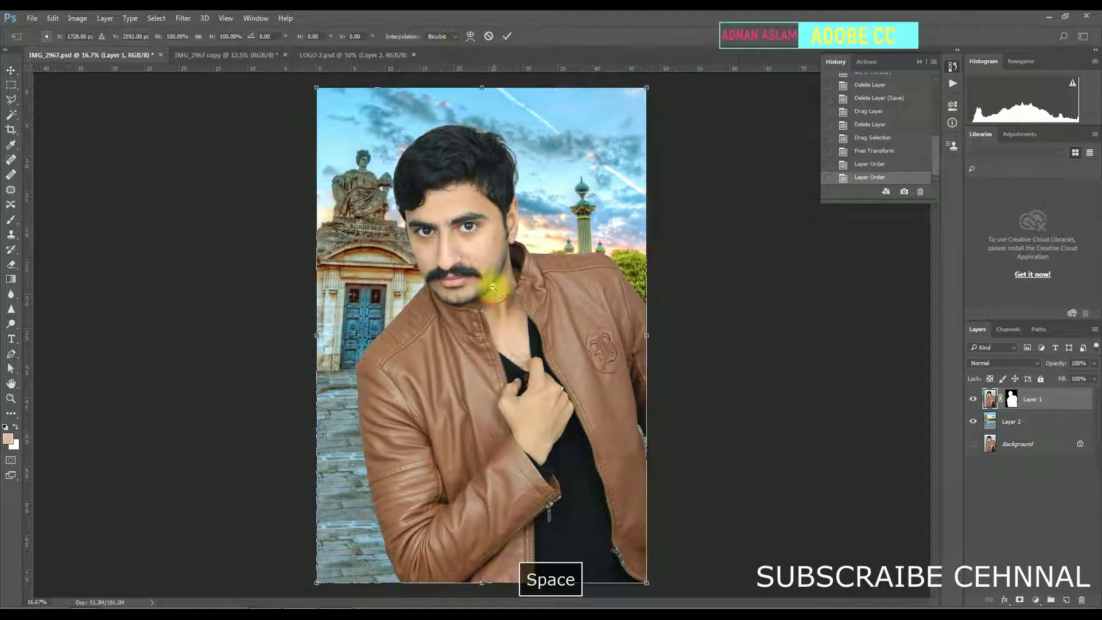
pyautogui.keyDown('alt'); pyautogui.click(485, 279); pyautogui.keyUp('alt')
pyautogui.keyDown('alt'); pyautogui.click(485, 277); pyautogui.keyUp('alt')
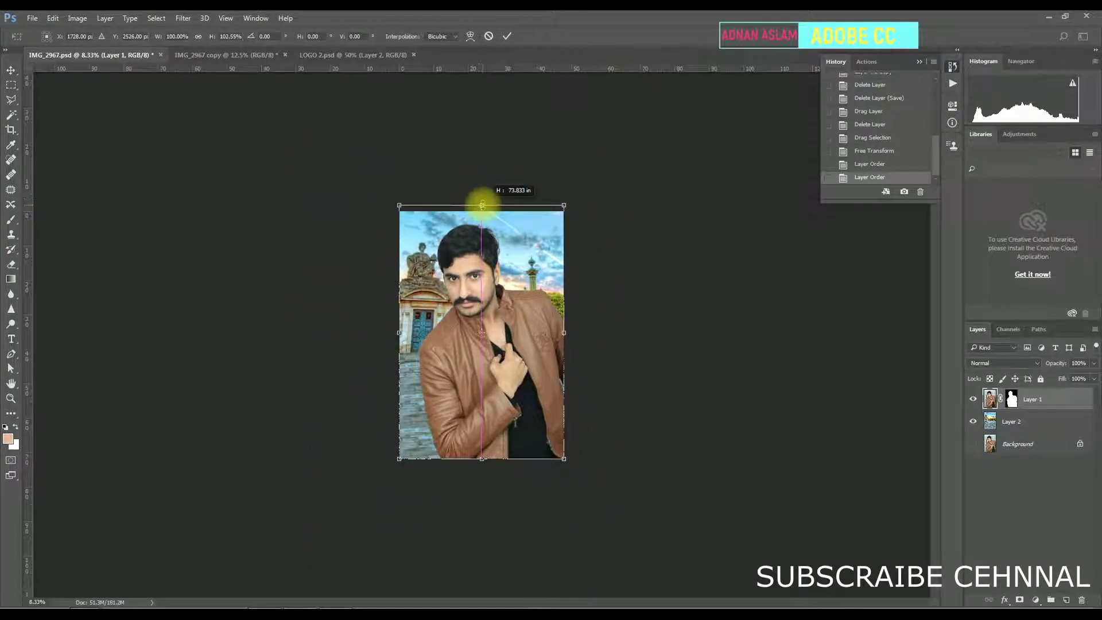
pyautogui.press('Escape')
# Stretch the background scene on Layer 2 upward to about 76 in tall with Free Transform and save the document
pyautogui.click(537, 242)
pyautogui.hotkey('ctrl', 't')
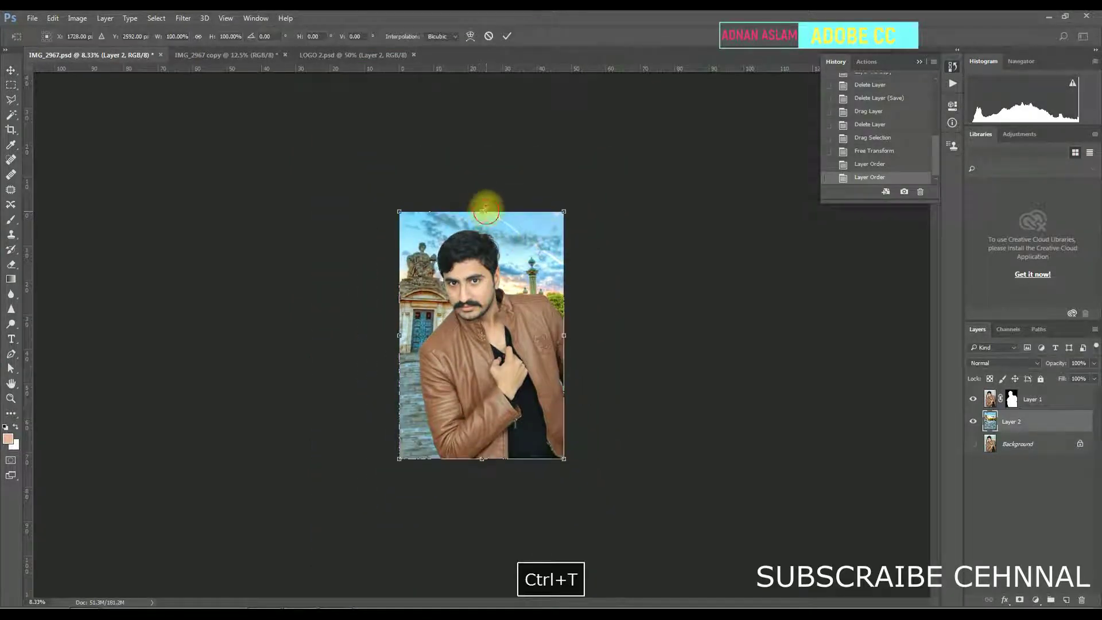
pyautogui.moveTo(487, 212); pyautogui.dragTo(498, 205)
pyautogui.moveTo(568, 209); pyautogui.dragTo(569, 199)
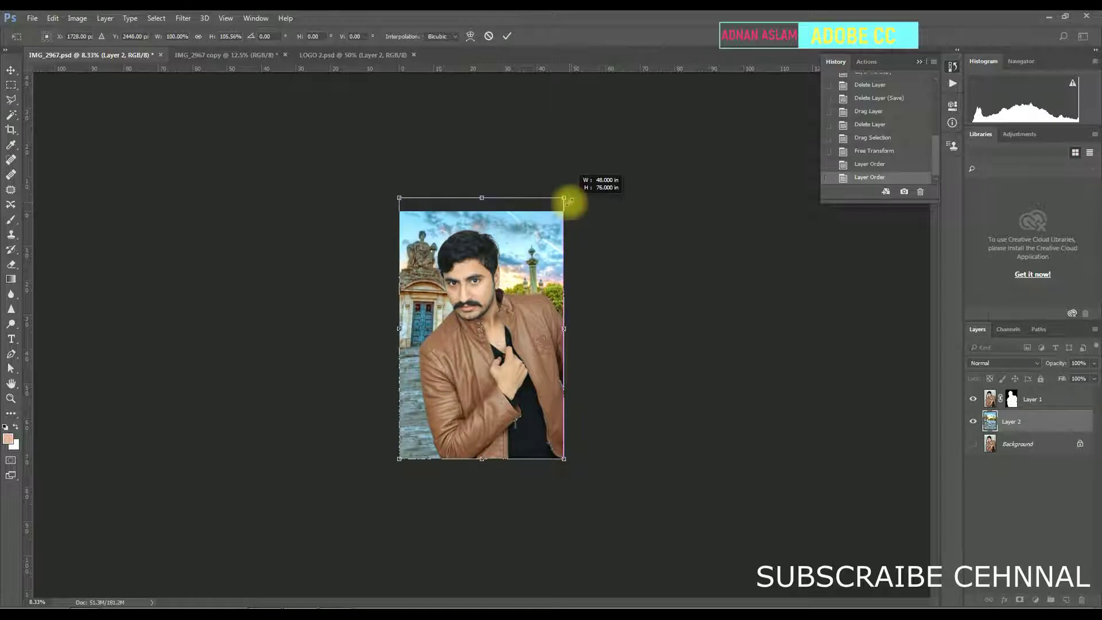
pyautogui.hotkey('ctrl', '0')
pyautogui.press('v')
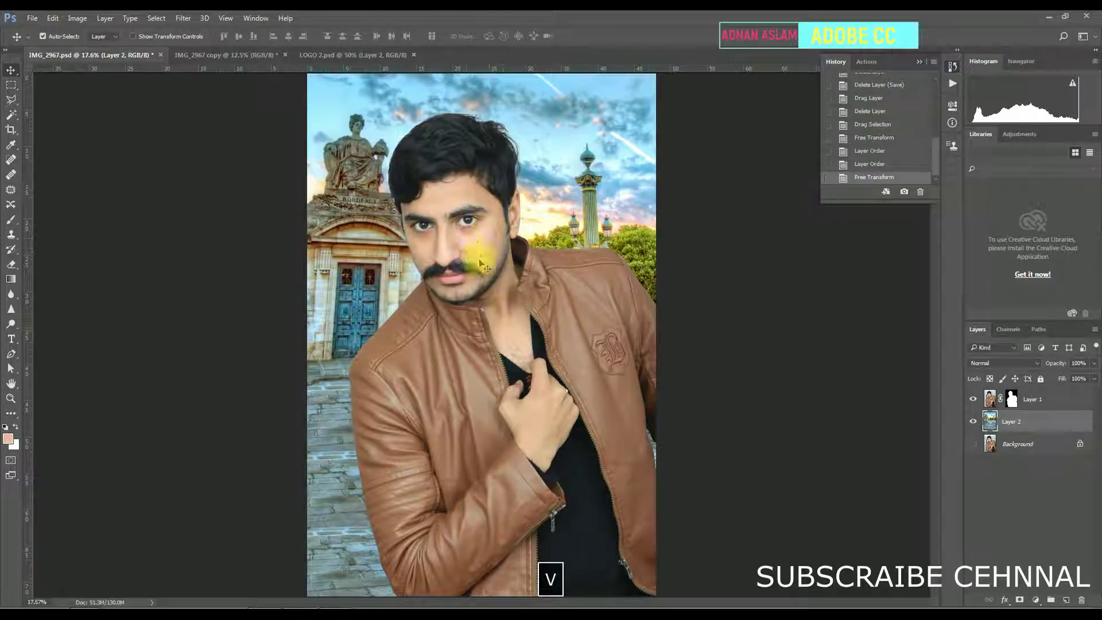
pyautogui.hotkey('ctrl', 's')
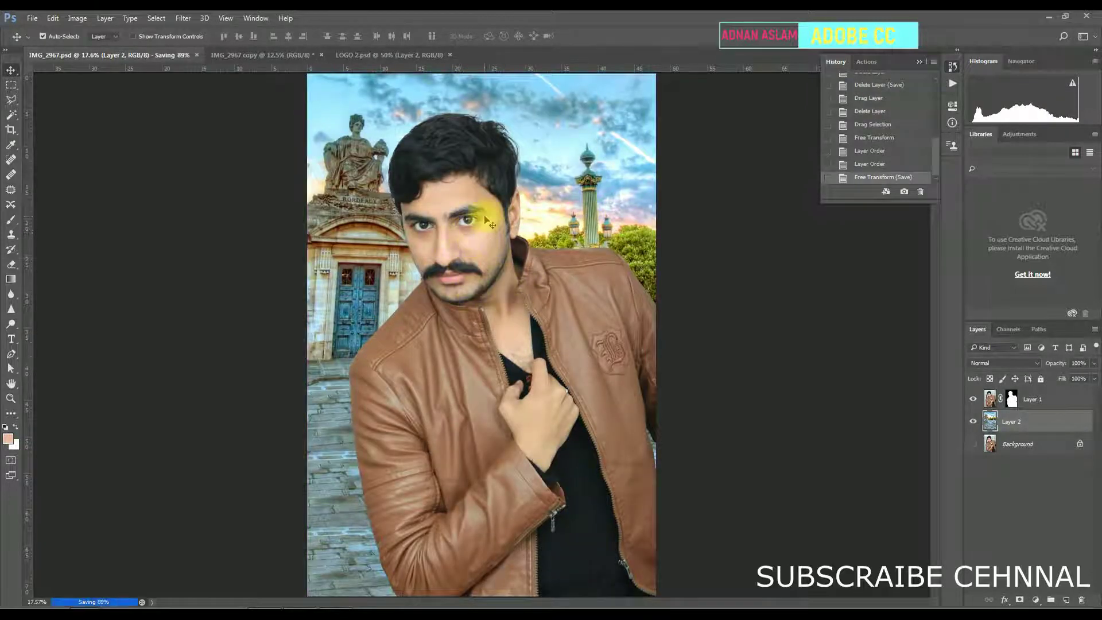
# Darken the shadows of the man's Layer 1 with Levels, setting the black input level to 16
pyautogui.click(1037, 406)
pyautogui.click(77, 17)
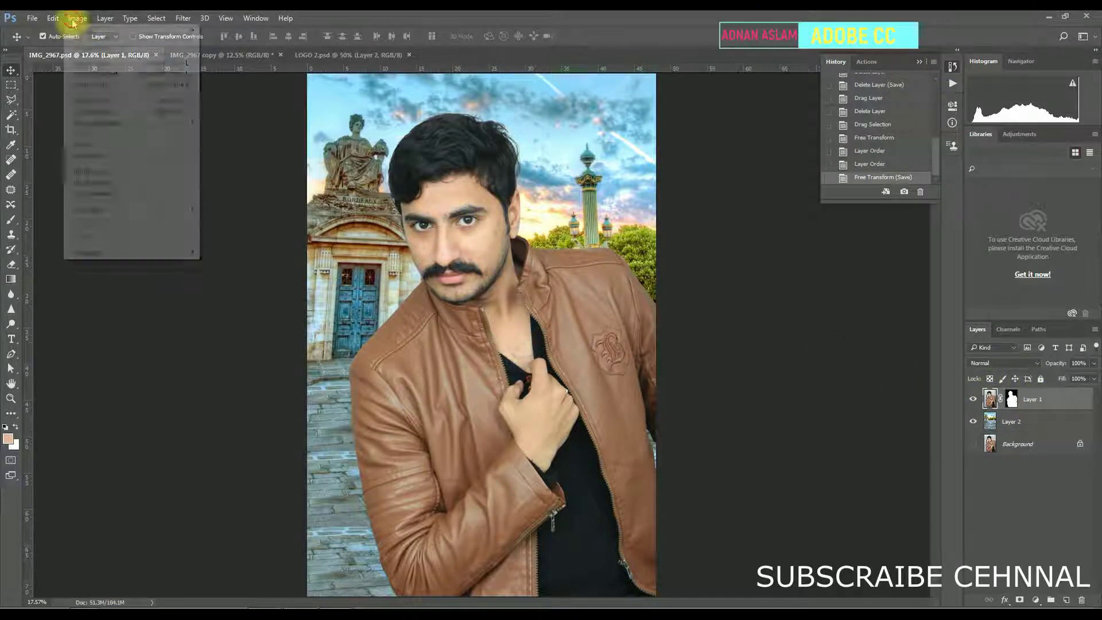
pyautogui.moveTo(95, 47)
pyautogui.click(255, 60)
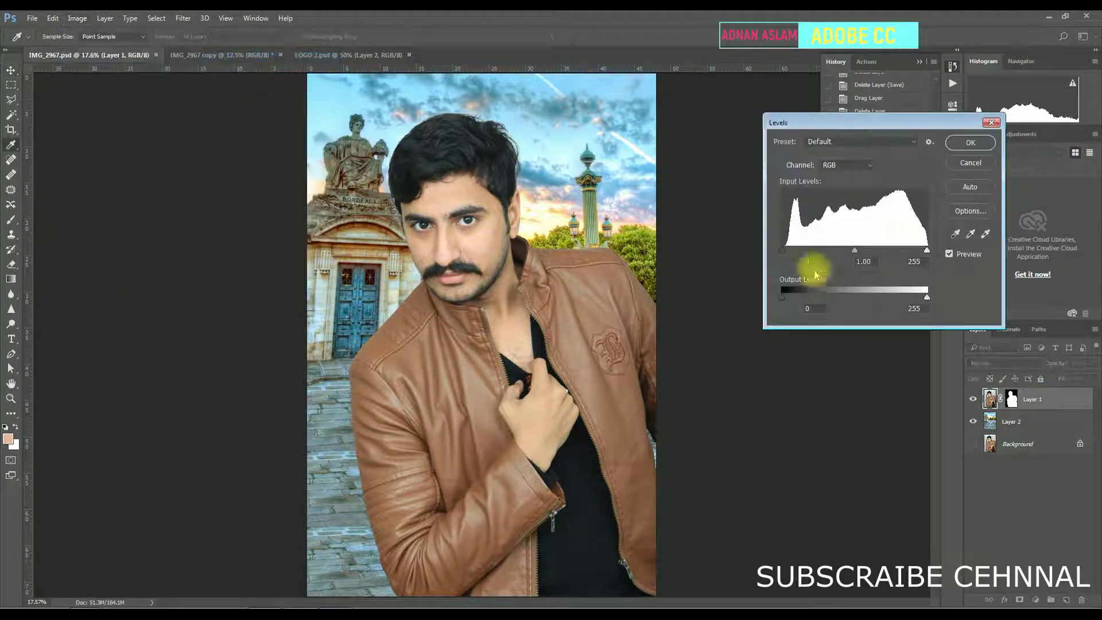
pyautogui.moveTo(788, 251); pyautogui.dragTo(794, 255)
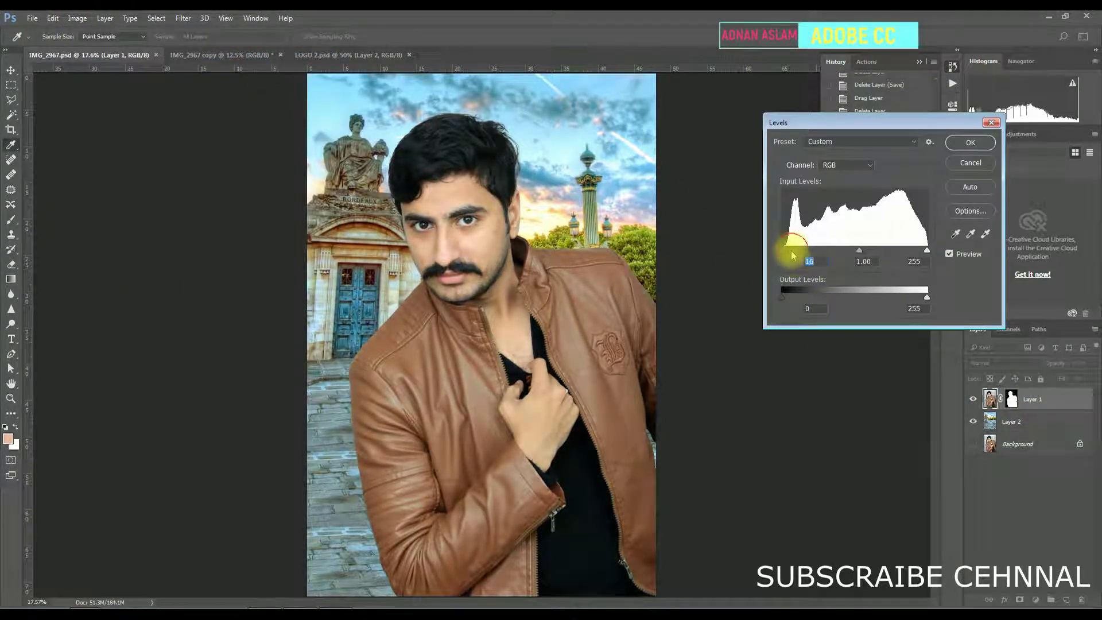
pyautogui.click(970, 143)
pyautogui.hotkey('ctrl', 'z')
# Darken the midtones of the background scene on Layer 2 slightly with Levels and compare before and after
pyautogui.click(588, 207)
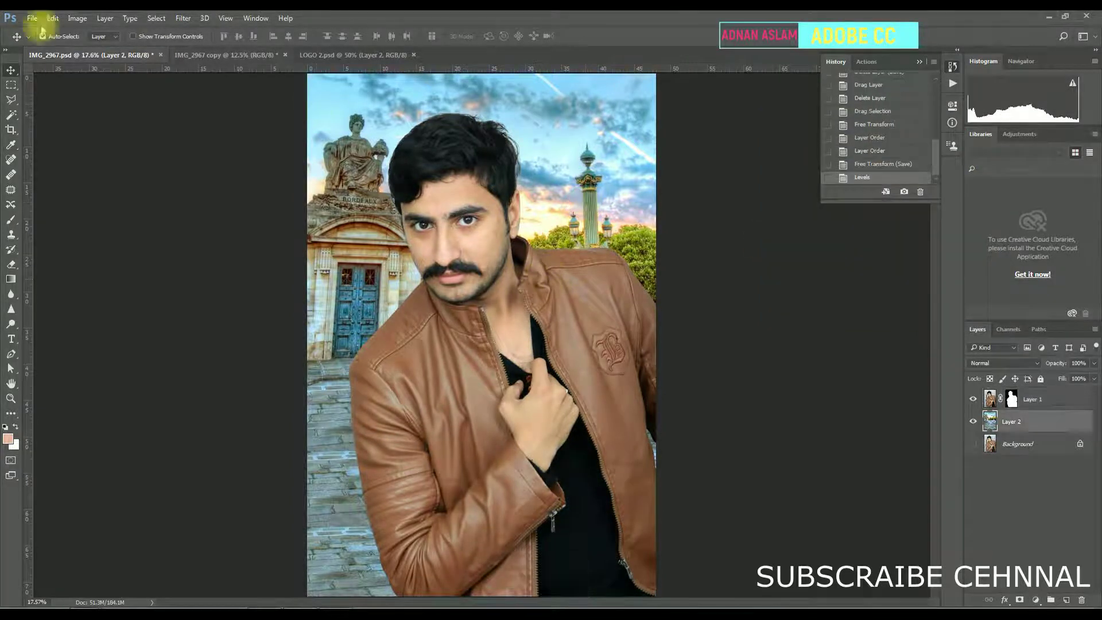
pyautogui.click(77, 19)
pyautogui.moveTo(94, 47)
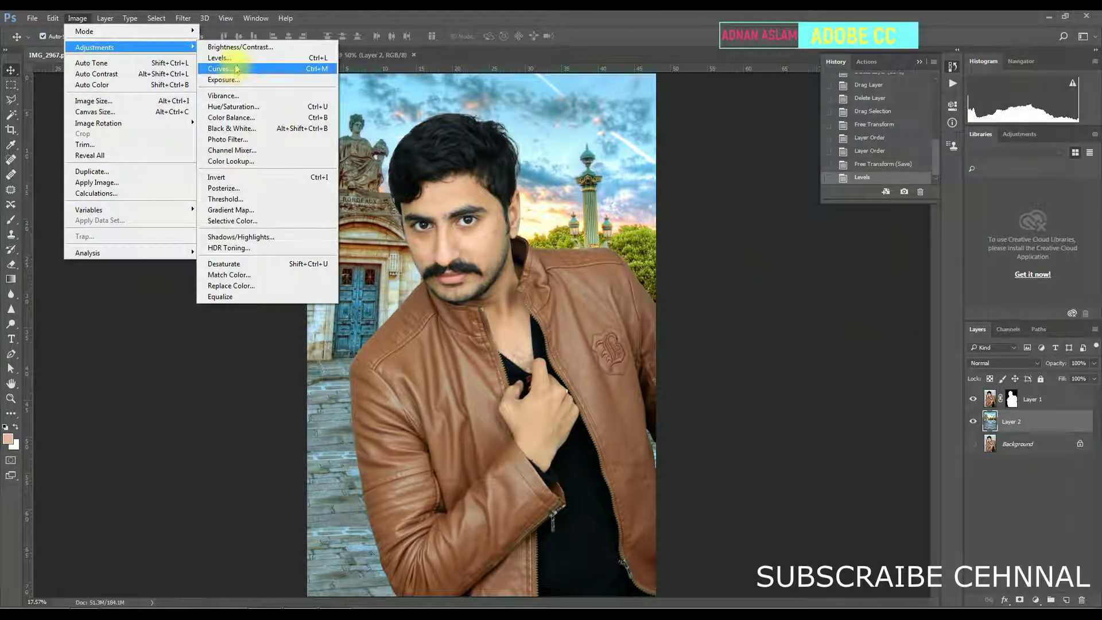
pyautogui.click(221, 58)
pyautogui.moveTo(862, 256); pyautogui.dragTo(865, 253)
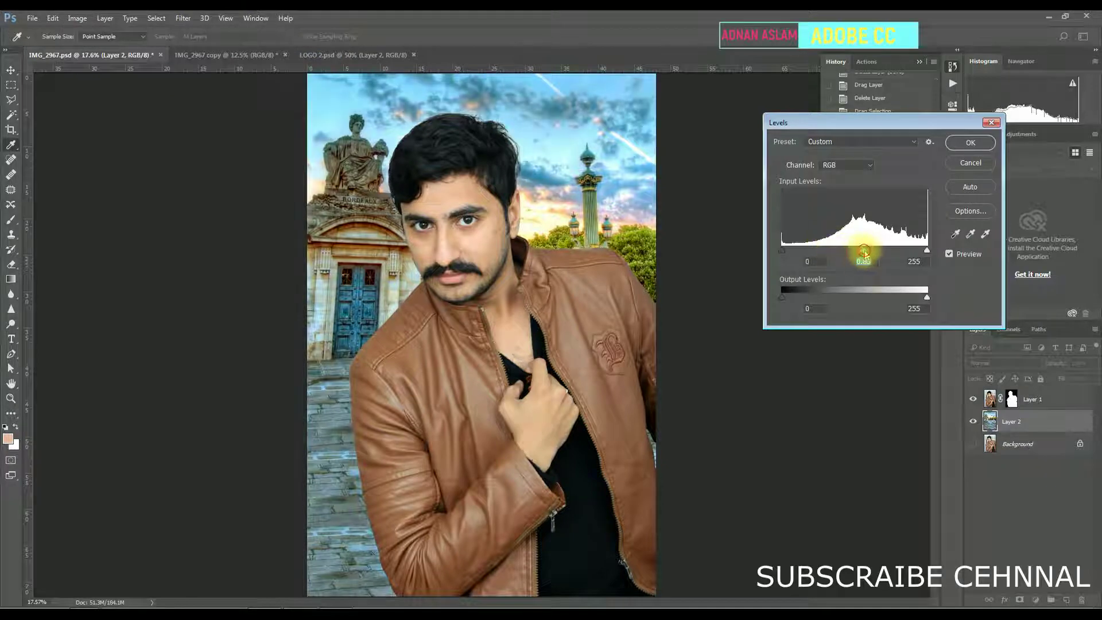
pyautogui.press('Return')
pyautogui.hotkey('ctrl', 'z')
pyautogui.hotkey('ctrl', 'z')
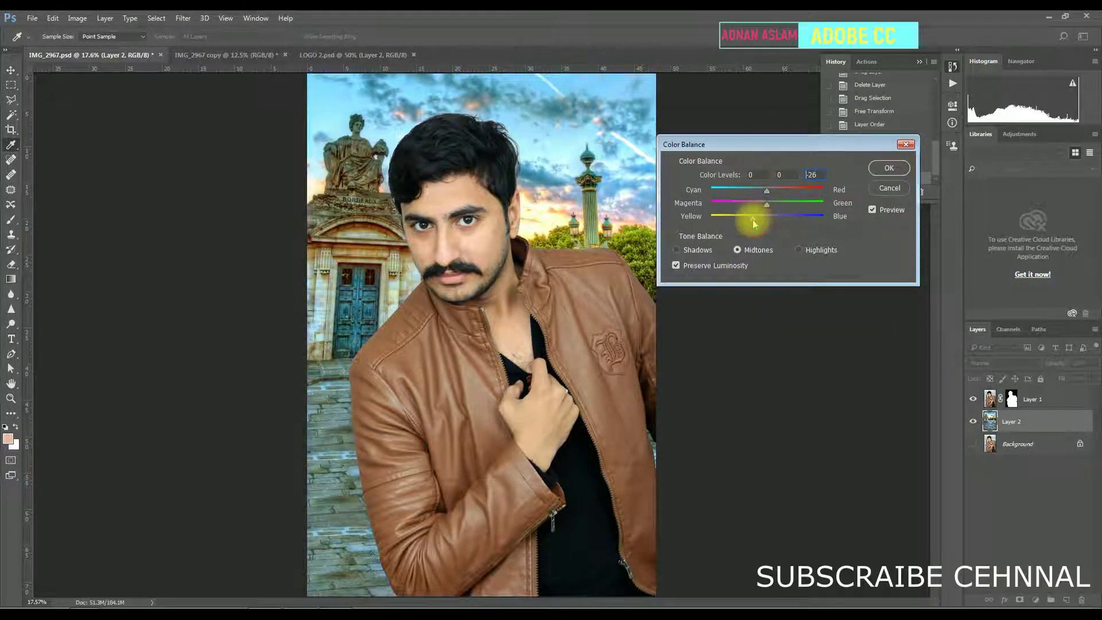
# Apply a Color Balance of -26 toward yellow to the background layer's midtones and compare before and after
pyautogui.press('Return')
pyautogui.hotkey('ctrl', 'z')
pyautogui.hotkey('ctrl', 'z')
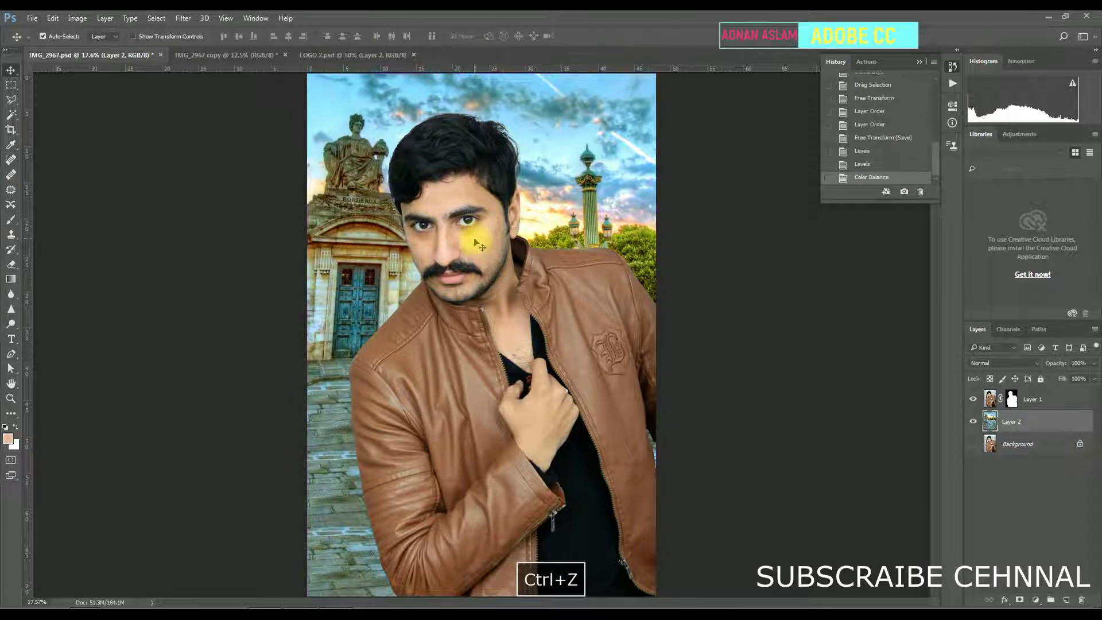
# Try Selective Color on the background layer, lowering yellow to about -40% in the Yellows range
pyautogui.click(73, 19)
pyautogui.moveTo(132, 47)
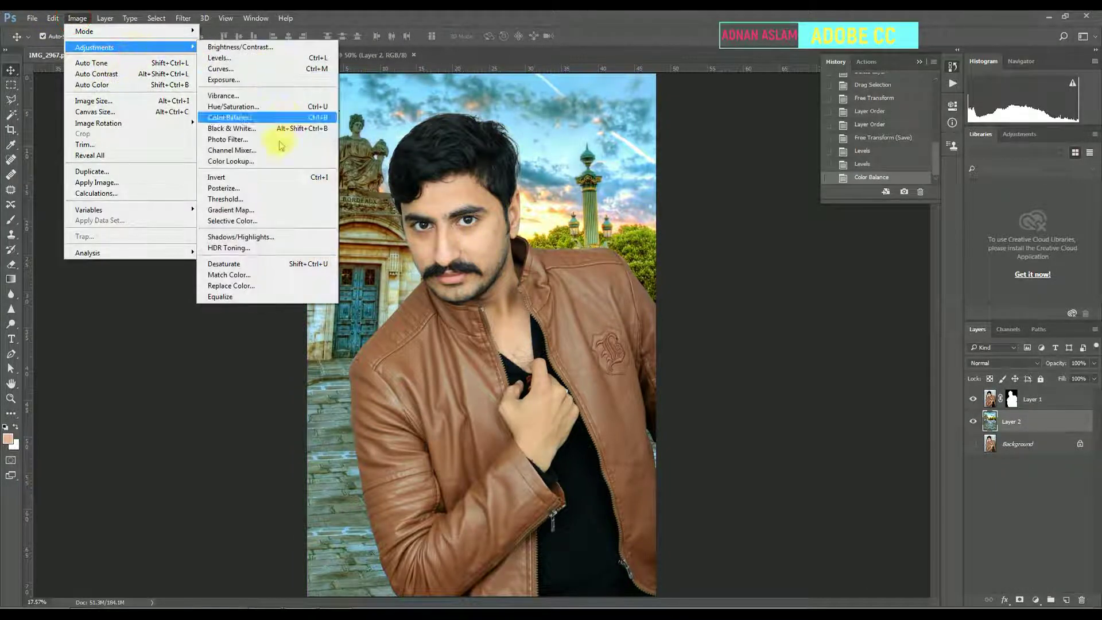
pyautogui.click(264, 221)
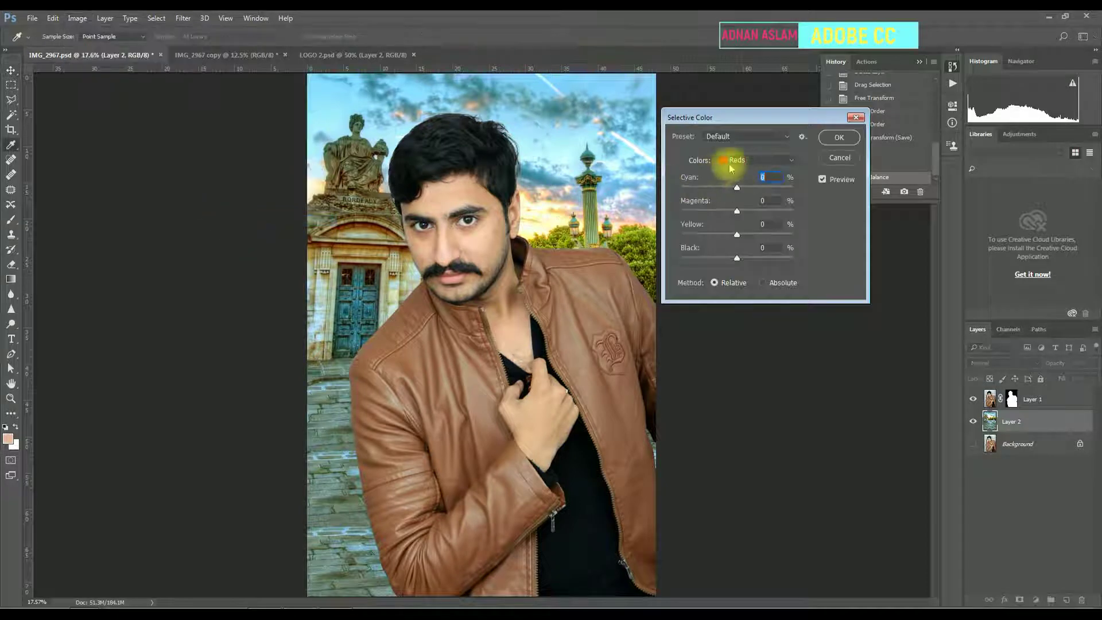
pyautogui.click(755, 159)
pyautogui.click(741, 171)
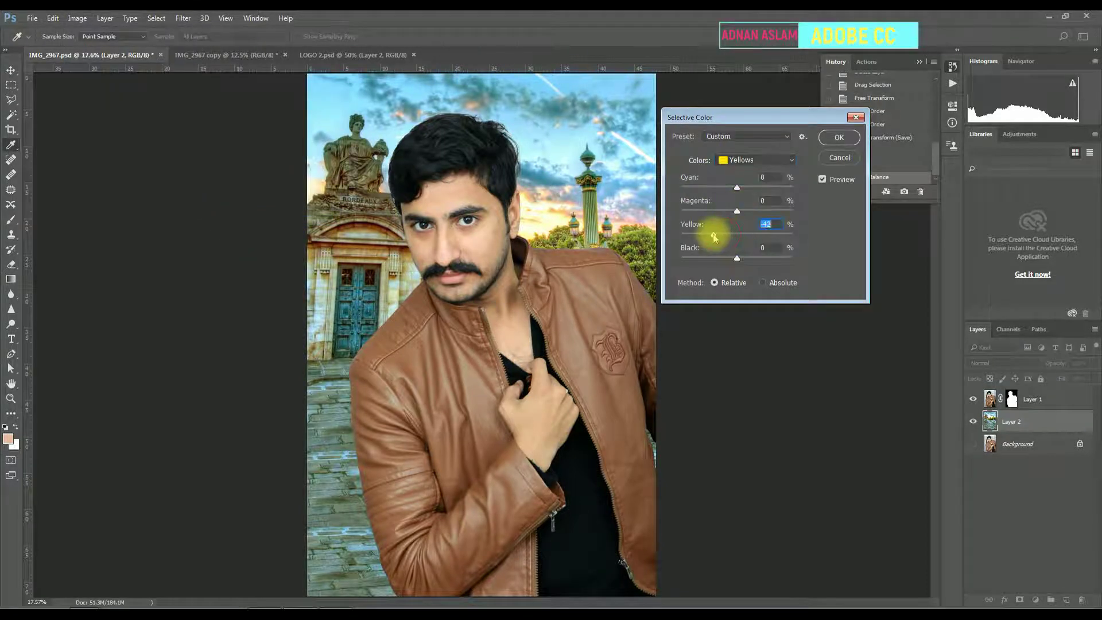
pyautogui.click(835, 145)
pyautogui.hotkey('ctrl', 'z')
# Return to the Move tool and save the document
pyautogui.press('v')
pyautogui.click(495, 205)
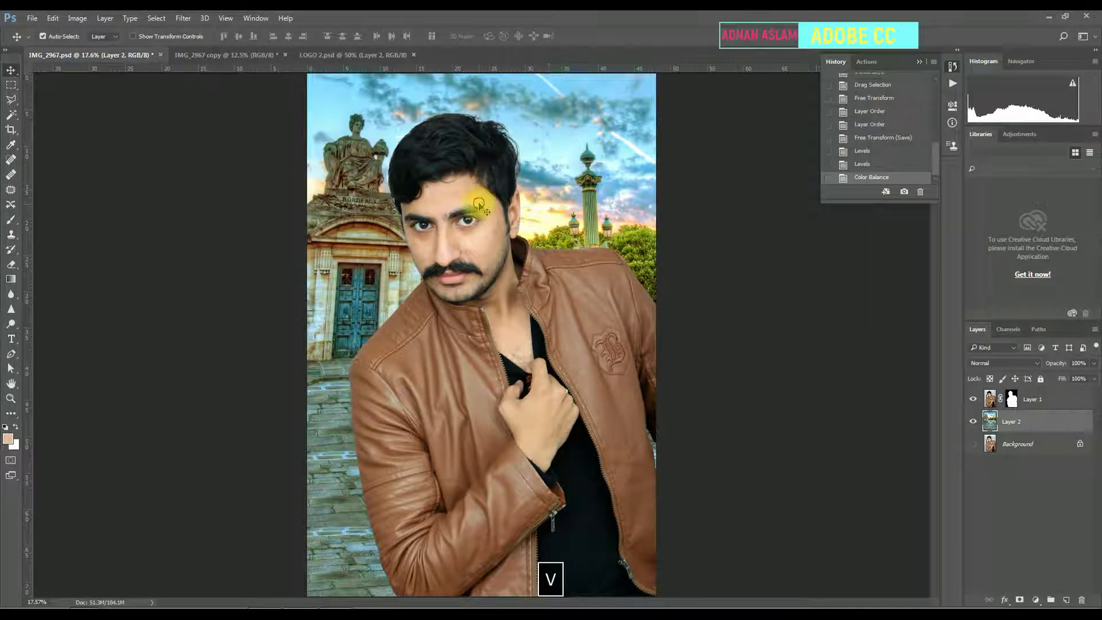
pyautogui.hotkey('ctrl', 's')
# Apply a Gaussian Blur with a radius of about 8 pixels to the background scene on Layer 2
pyautogui.click(608, 197)
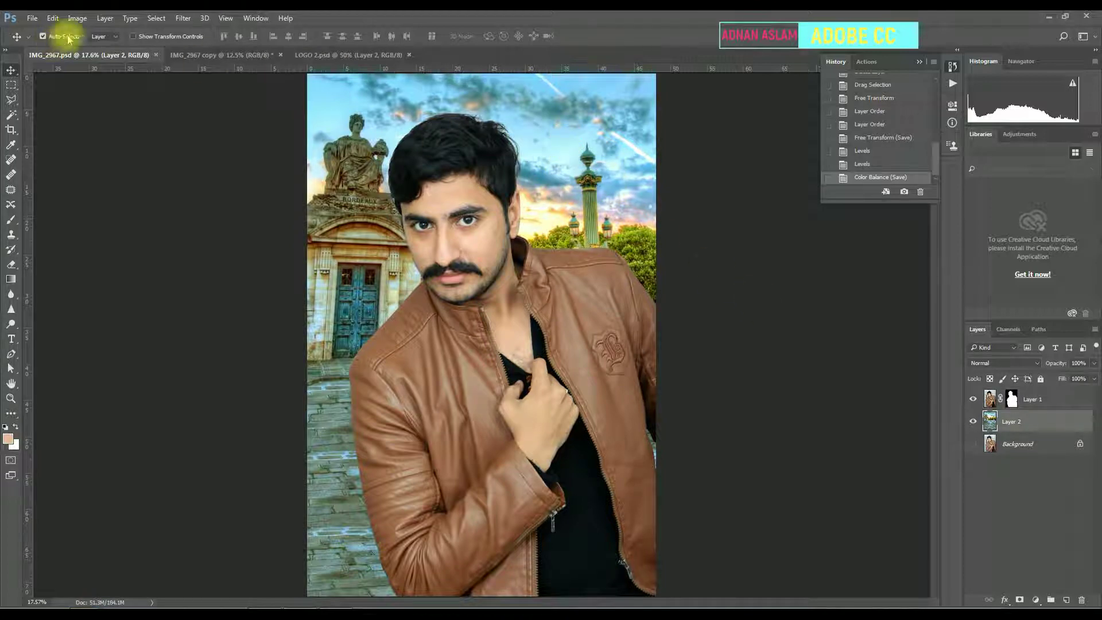
pyautogui.click(182, 18)
pyautogui.moveTo(266, 140)
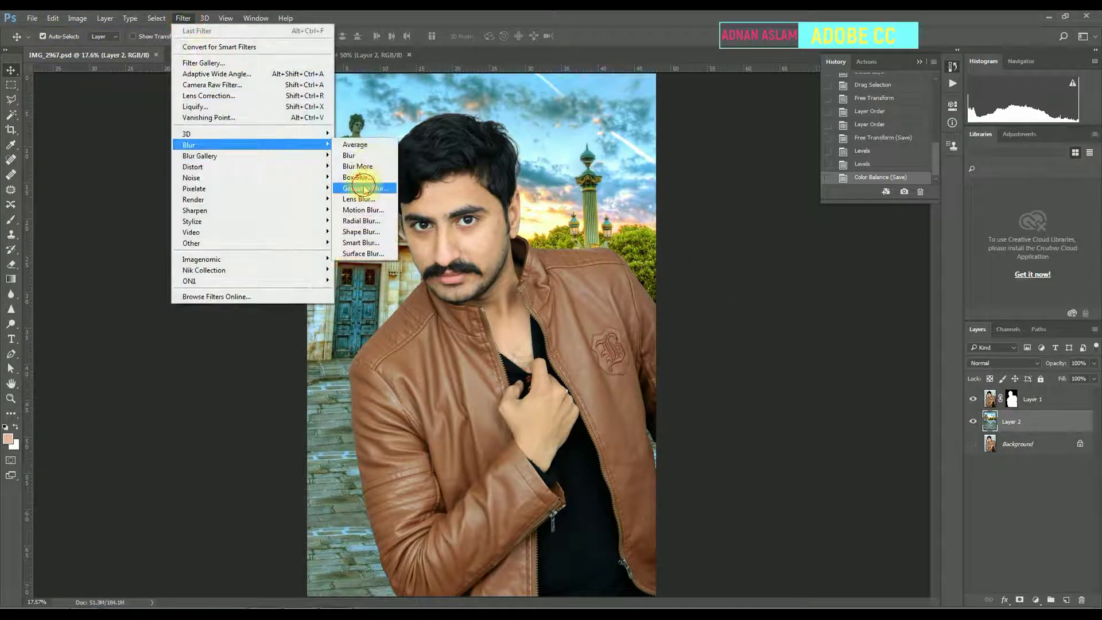
pyautogui.click(368, 185)
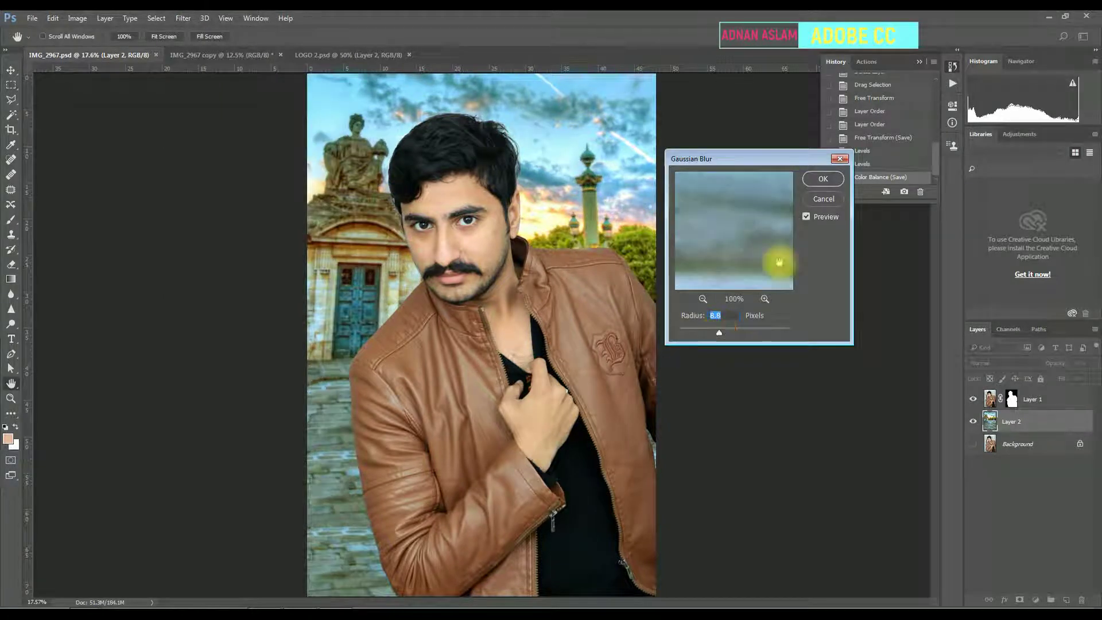
pyautogui.click(822, 179)
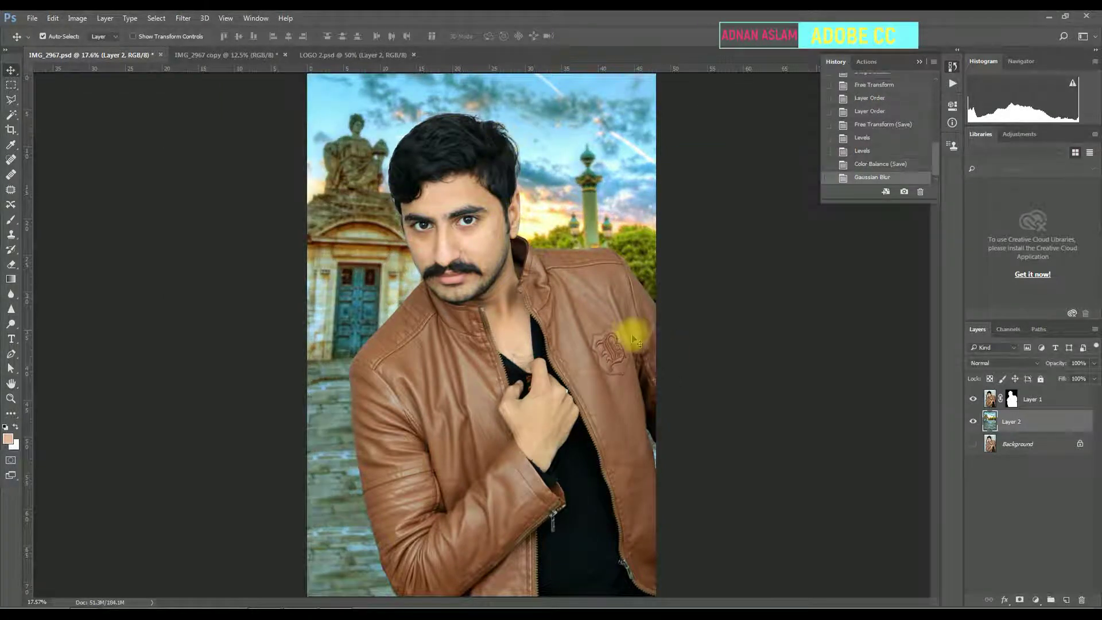
# Examine the masked edges of the man's jacket, face and hair against the blurred background
pyautogui.hotkey('ctrl', '+')
pyautogui.hotkey('ctrl', '+')
pyautogui.hotkey('ctrl', '+')
pyautogui.press('space')
pyautogui.moveTo(654, 394); pyautogui.dragTo(563, 431)
pyautogui.click(992, 403)
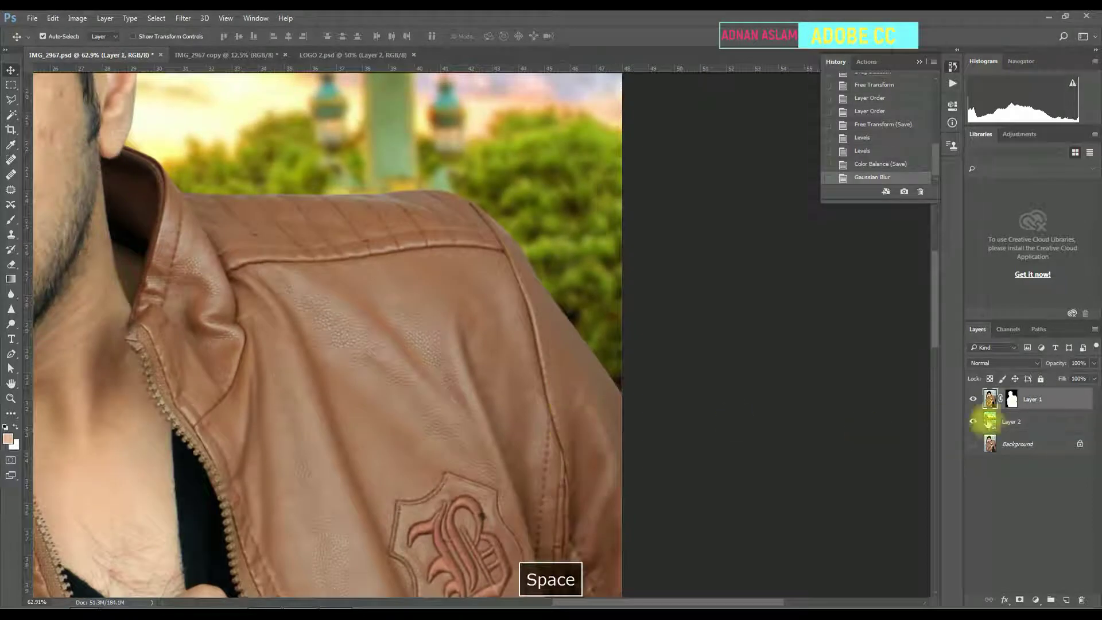
pyautogui.click(1012, 400)
pyautogui.moveTo(762, 458); pyautogui.dragTo(529, 360)
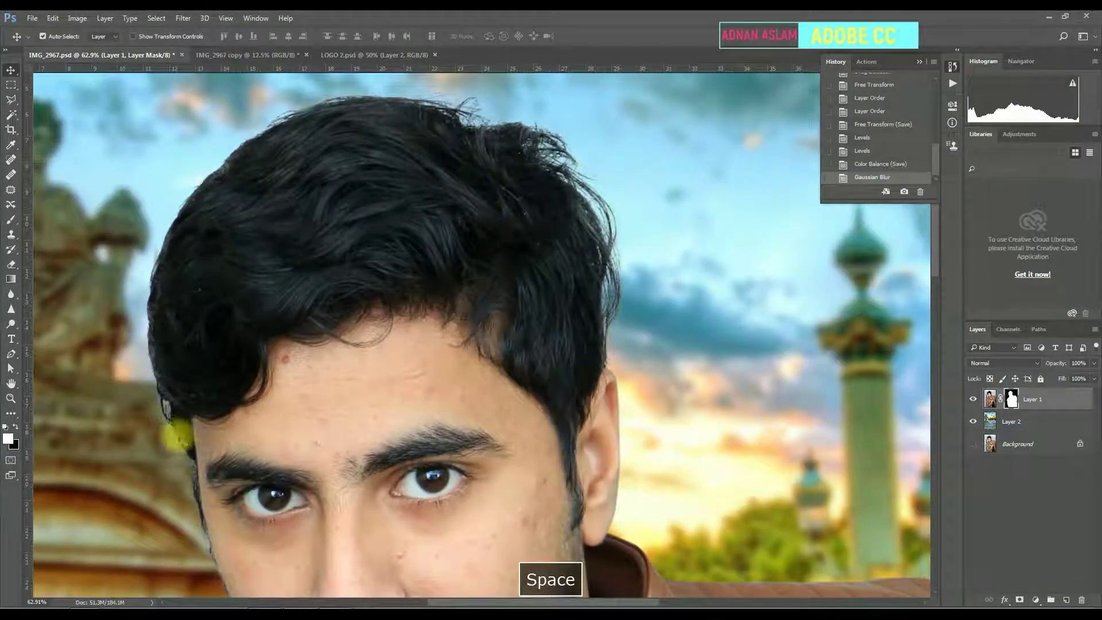
pyautogui.moveTo(534, 216); pyautogui.dragTo(514, 230)
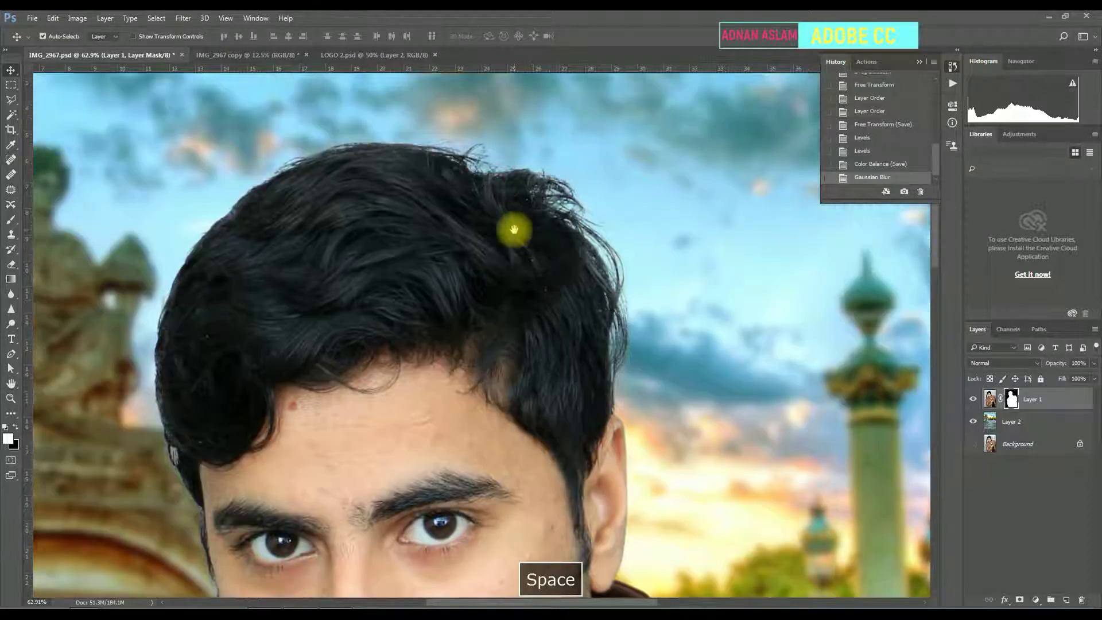
# Save the document, then merge the masked Layer 1 with a new empty layer to apply its mask
pyautogui.hotkey('ctrl', '0')
pyautogui.hotkey('ctrl', 's')
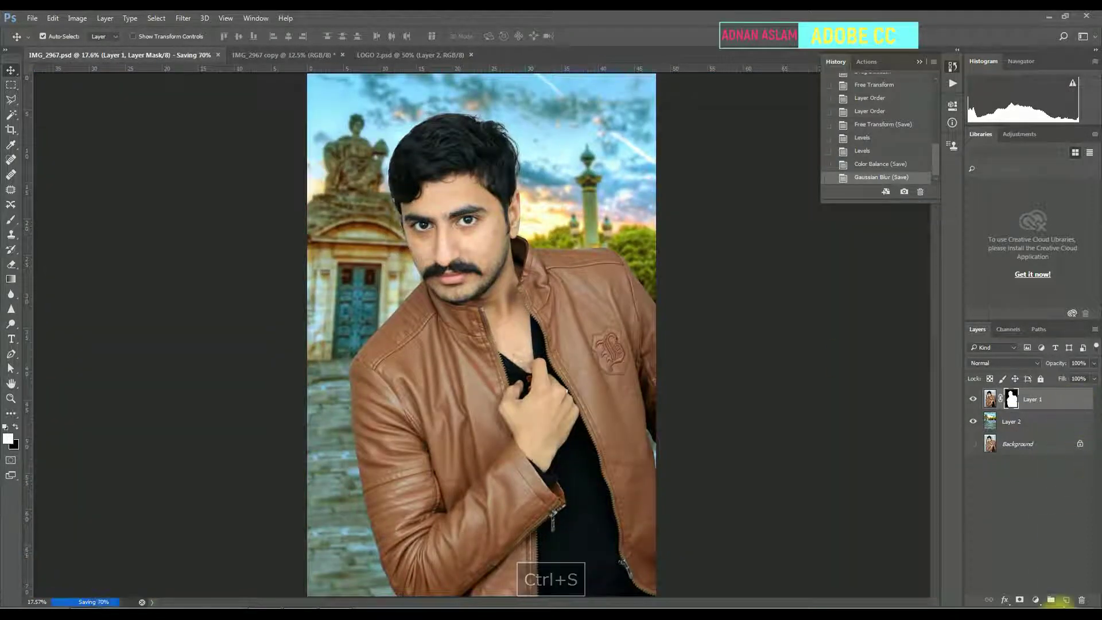
pyautogui.click(1066, 600)
pyautogui.keyDown('ctrl'); pyautogui.click(1033, 430); pyautogui.keyUp('ctrl')
pyautogui.hotkey('ctrl', 'e')
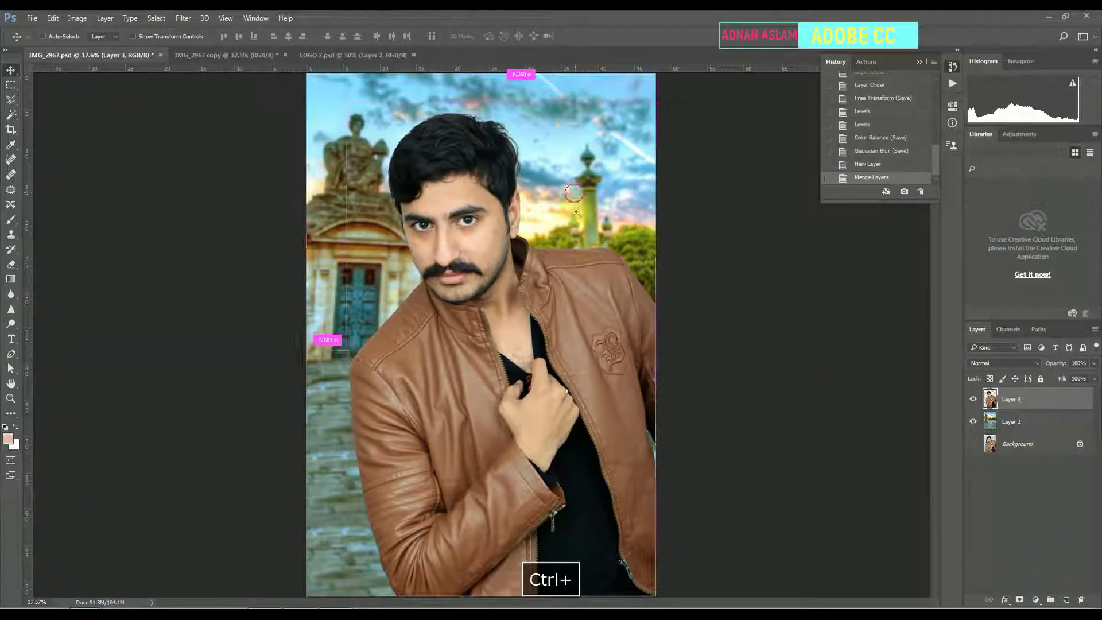
# Soften the jacket's shoulder edge beside the trees on Layer 3 using the Blur tool with a 60 px brush
pyautogui.moveTo(626, 258); pyautogui.dragTo(750, 414)
pyautogui.moveTo(690, 434); pyautogui.dragTo(664, 391)
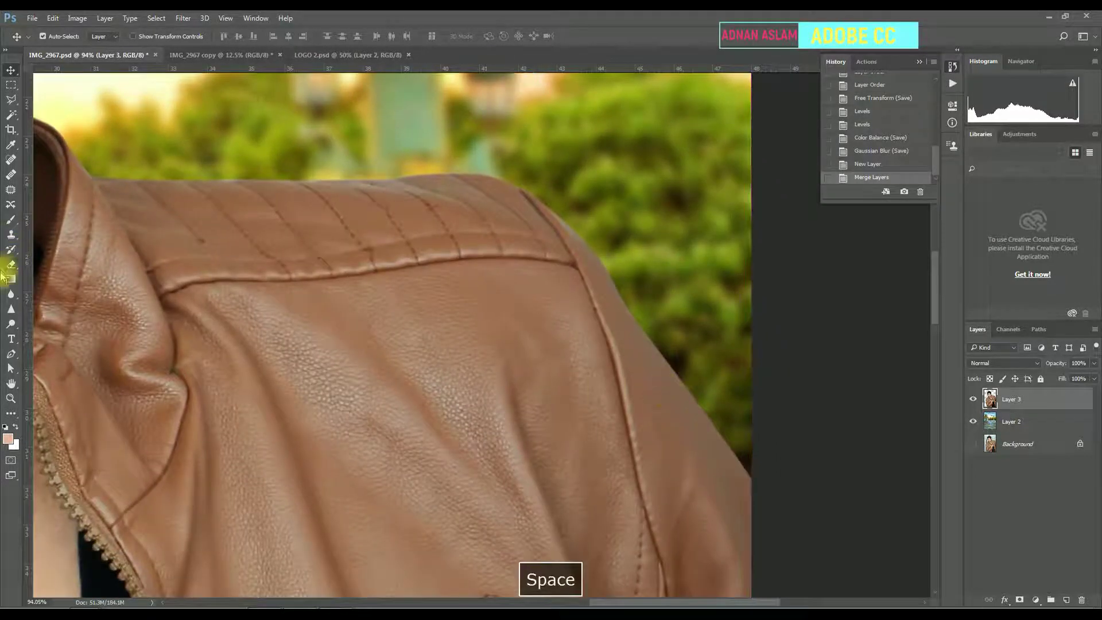
pyautogui.click(11, 294)
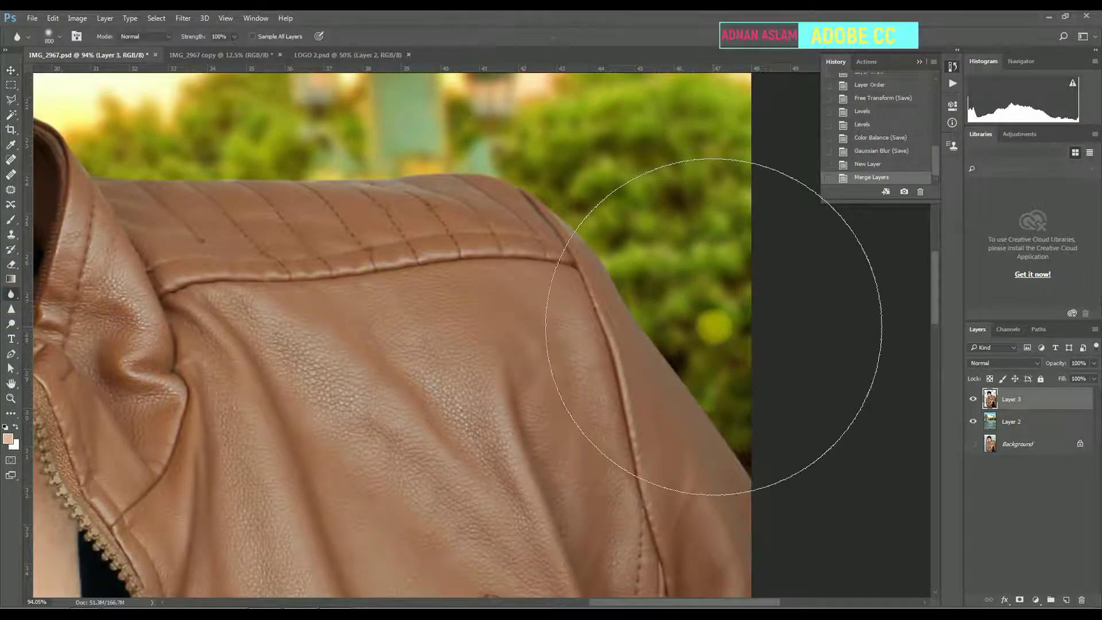
pyautogui.press('[')
pyautogui.press('[')
pyautogui.press('[')
pyautogui.press('[')
pyautogui.press('[')
pyautogui.press('[')
pyautogui.press('[')
pyautogui.press('[')
pyautogui.press('[')
pyautogui.press('[')
pyautogui.press('[')
pyautogui.press('[')
pyautogui.press('[')
pyautogui.press('[')
pyautogui.press('[')
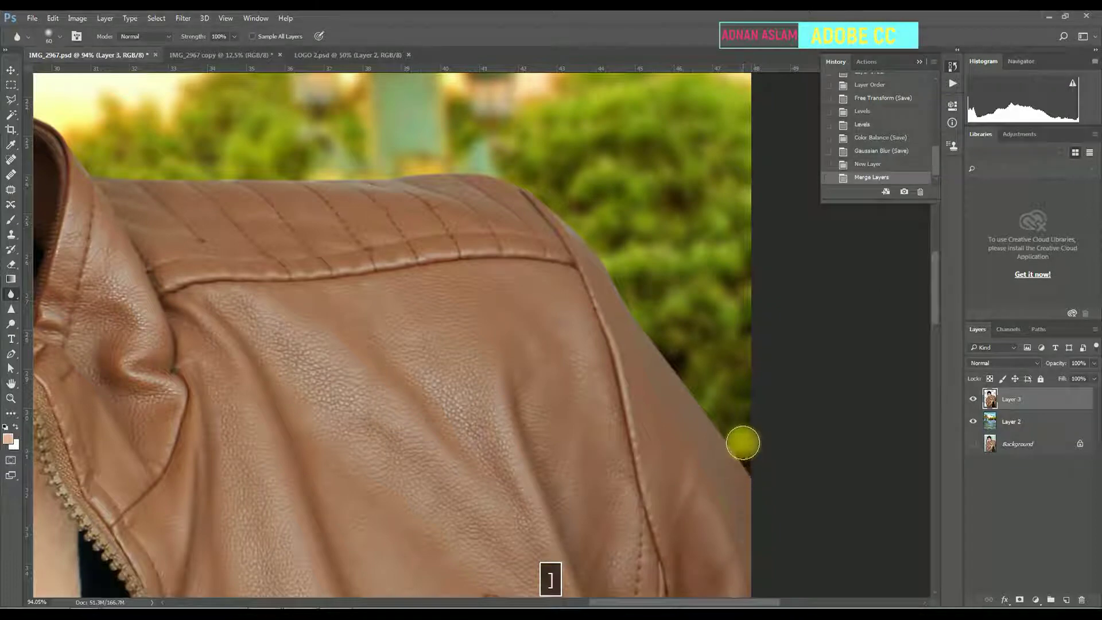
pyautogui.moveTo(744, 460)
pyautogui.mouseDown()
pyautogui.moveTo(590, 235)
pyautogui.moveTo(519, 187)
pyautogui.moveTo(471, 183)
pyautogui.mouseUp()
pyautogui.moveTo(327, 179)
pyautogui.mouseDown()
pyautogui.moveTo(344, 178)
pyautogui.moveTo(123, 180)
pyautogui.moveTo(142, 177)
pyautogui.moveTo(462, 315)
pyautogui.moveTo(344, 279)
pyautogui.moveTo(348, 187)
pyautogui.mouseUp()
# Continue blurring the man's outline from the shoulder up around the neck and hair
pyautogui.press('space')
pyautogui.press('space')
pyautogui.moveTo(354, 180); pyautogui.dragTo(374, 374)
pyautogui.moveTo(374, 248); pyautogui.dragTo(340, 198)
pyautogui.press('space')
pyautogui.moveTo(311, 190); pyautogui.dragTo(908, 492)
pyautogui.moveTo(334, 350); pyautogui.dragTo(453, 91)
pyautogui.moveTo(435, 366); pyautogui.dragTo(483, 184)
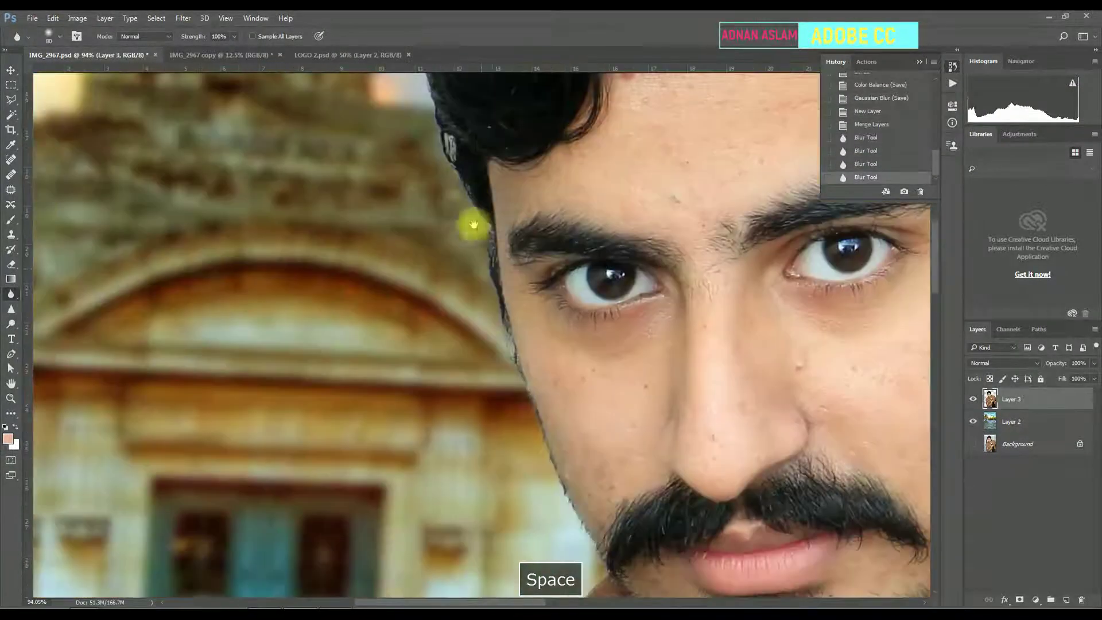
# Blur the outline of the man's face beside the building, from the temple down toward the jacket
pyautogui.moveTo(475, 224)
pyautogui.mouseDown()
pyautogui.moveTo(463, 206)
pyautogui.moveTo(518, 410)
pyautogui.moveTo(554, 493)
pyautogui.moveTo(503, 329)
pyautogui.moveTo(581, 487)
pyautogui.moveTo(626, 345)
pyautogui.moveTo(507, 476)
pyautogui.mouseUp()
pyautogui.press('space')
pyautogui.press('space')
pyautogui.press('space')
pyautogui.moveTo(526, 463)
pyautogui.mouseDown()
pyautogui.moveTo(543, 421)
pyautogui.moveTo(662, 299)
pyautogui.mouseUp()
pyautogui.moveTo(582, 385)
pyautogui.mouseDown()
pyautogui.moveTo(438, 536)
pyautogui.moveTo(547, 280)
pyautogui.mouseUp()
# Blur the outer edge of the jacket's upper sleeve against the stone pavement
pyautogui.press('space')
pyautogui.moveTo(600, 219)
pyautogui.mouseDown()
pyautogui.moveTo(514, 320)
pyautogui.moveTo(498, 369)
pyautogui.moveTo(492, 505)
pyautogui.moveTo(457, 243)
pyautogui.moveTo(474, 497)
pyautogui.moveTo(455, 261)
pyautogui.mouseUp()
pyautogui.press('space')
pyautogui.press('space')
pyautogui.moveTo(458, 222); pyautogui.dragTo(499, 437)
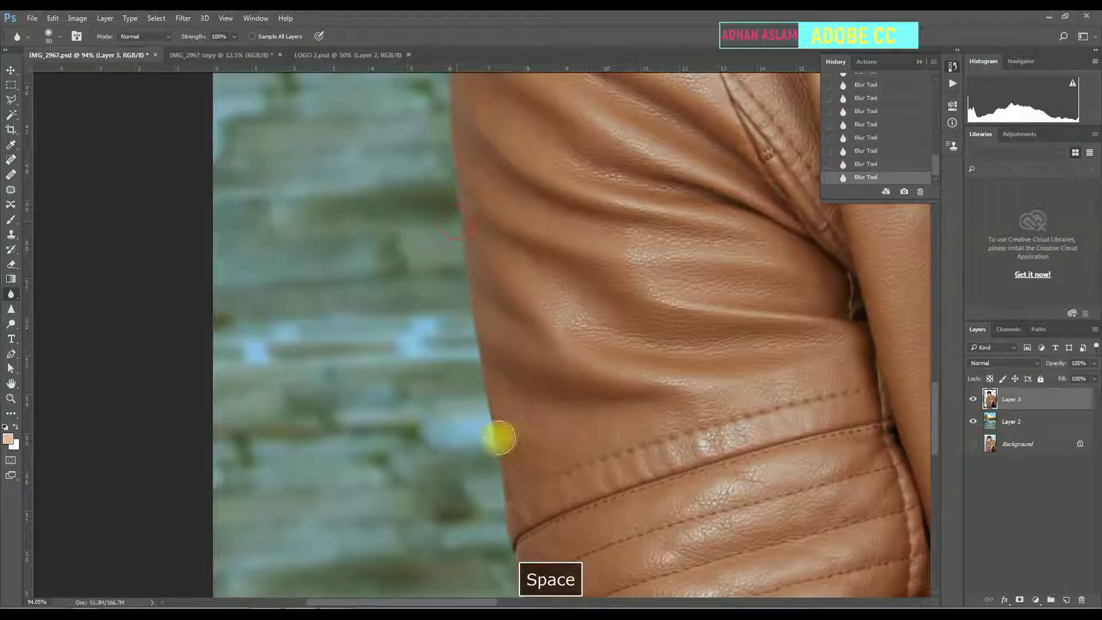
# Blur the lower sleeve and elbow edge down to the bottom border of the photo
pyautogui.moveTo(479, 374); pyautogui.dragTo(496, 494)
pyautogui.press('space')
pyautogui.moveTo(497, 494); pyautogui.dragTo(473, 338)
pyautogui.moveTo(506, 475)
pyautogui.mouseDown()
pyautogui.moveTo(502, 506)
pyautogui.moveTo(526, 543)
pyautogui.moveTo(433, 335)
pyautogui.moveTo(470, 486)
pyautogui.moveTo(431, 286)
pyautogui.moveTo(476, 417)
pyautogui.moveTo(465, 429)
pyautogui.moveTo(528, 542)
pyautogui.mouseUp()
pyautogui.press('space')
pyautogui.press('space')
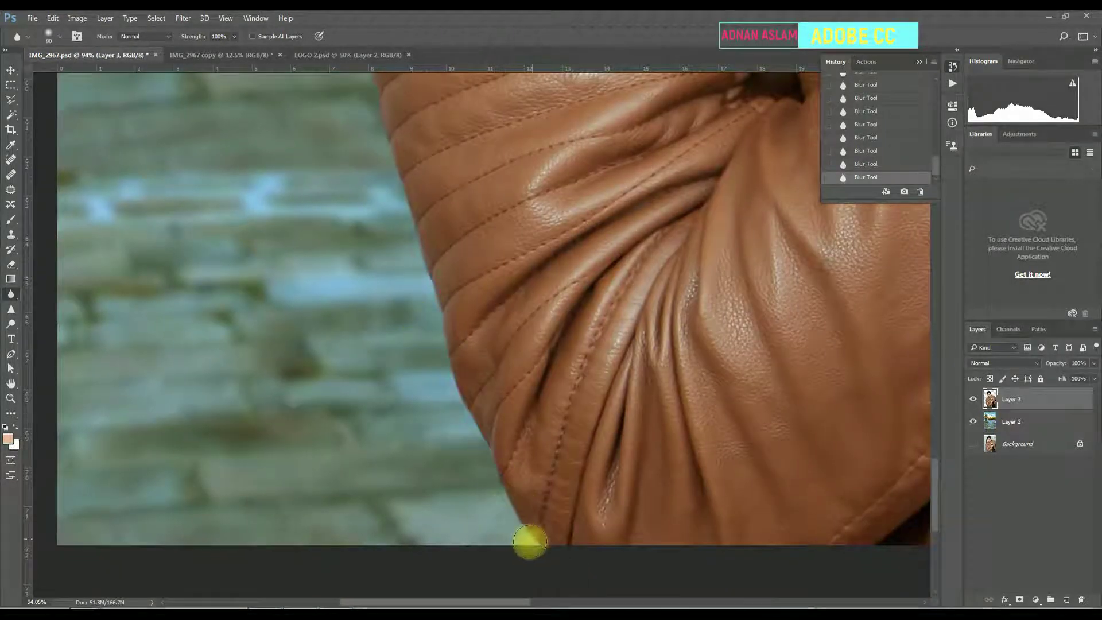
# Save the document and select the man's Layer 3 with the Move tool
pyautogui.hotkey('ctrl', '0')
pyautogui.hotkey('ctrl', 's')
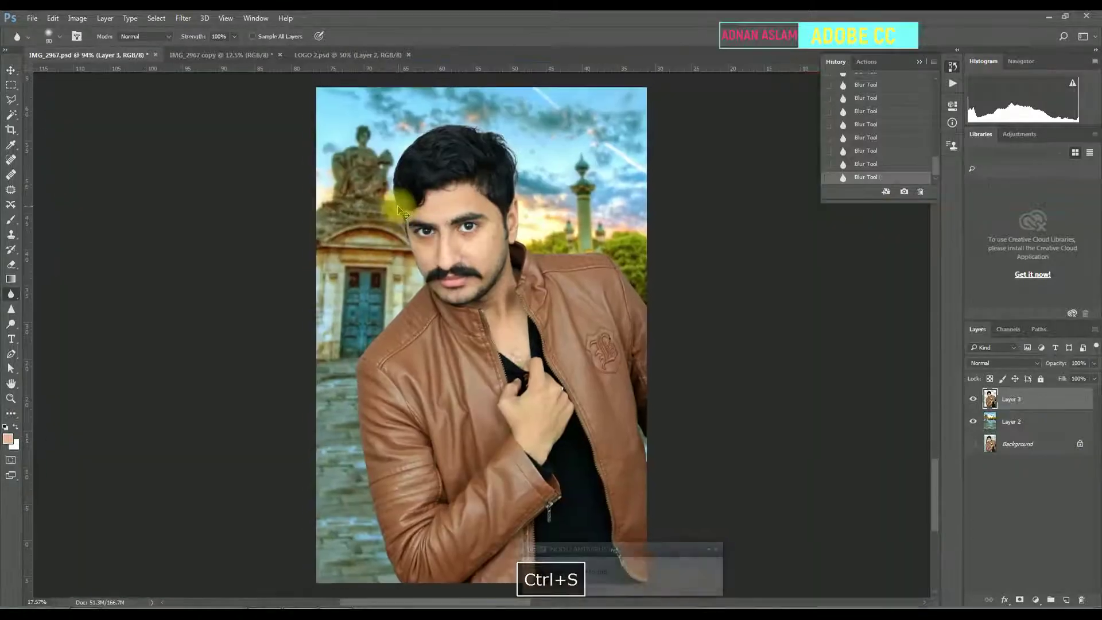
pyautogui.press('v')
pyautogui.click(575, 204)
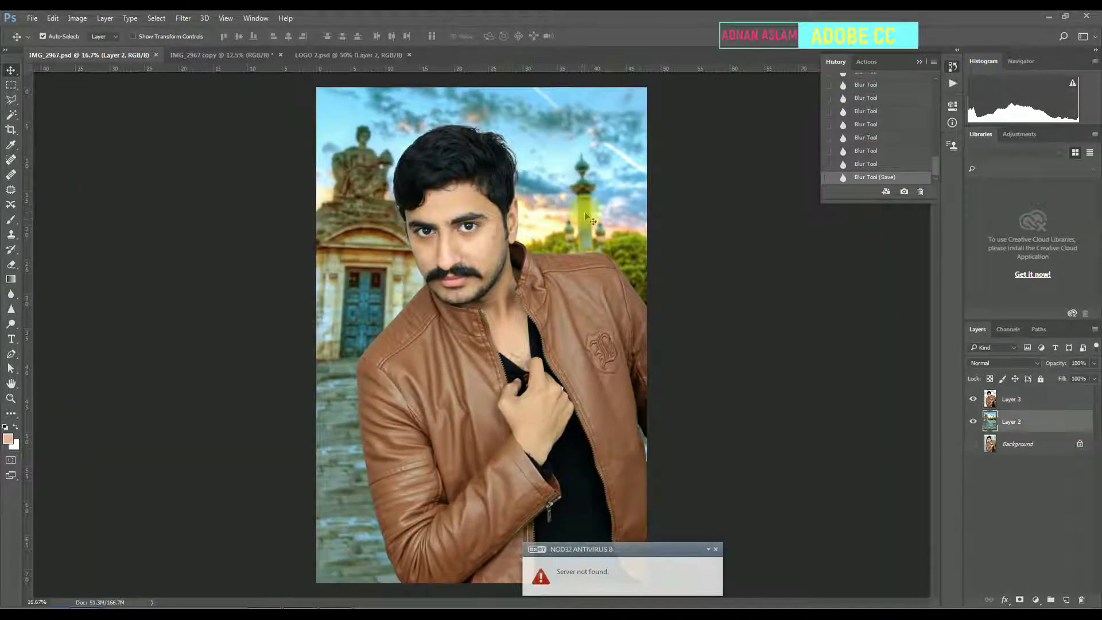
pyautogui.click(539, 317)
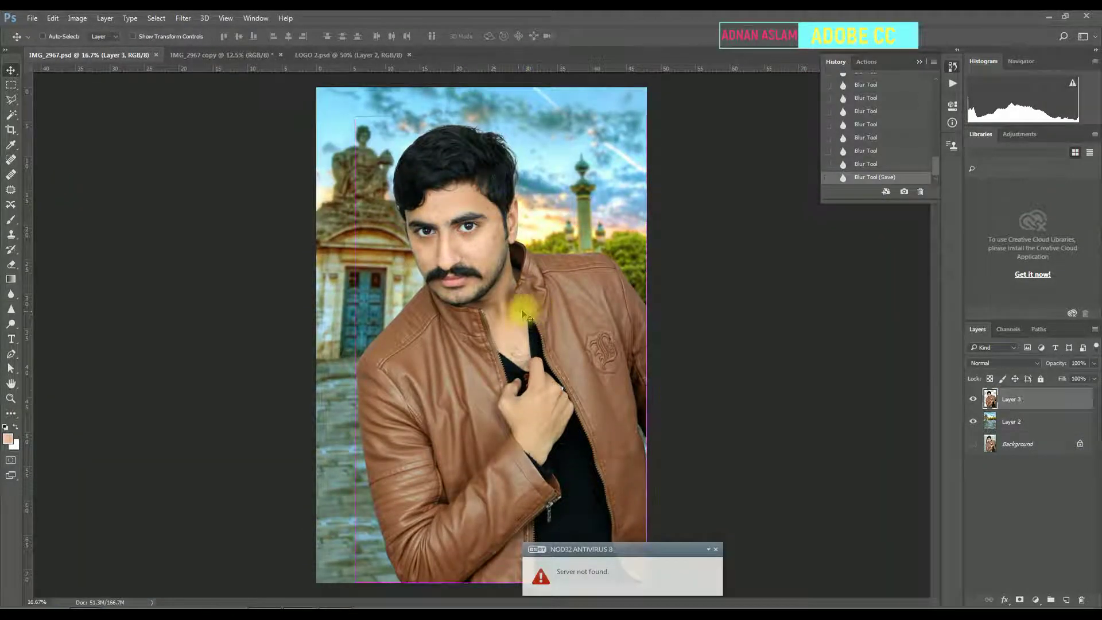
# Darken the man's Layer 3 with a Levels adjustment, setting the midtone input level to 0.95
pyautogui.hotkey('ctrl', 'l')
pyautogui.click(971, 164)
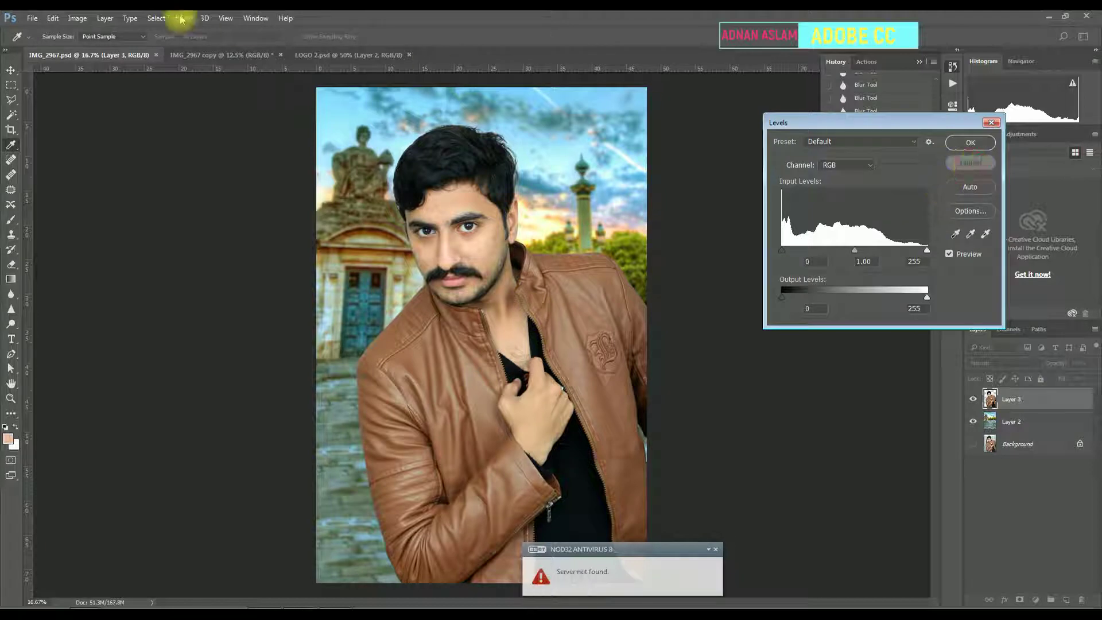
pyautogui.click(77, 17)
pyautogui.moveTo(94, 47)
pyautogui.click(289, 58)
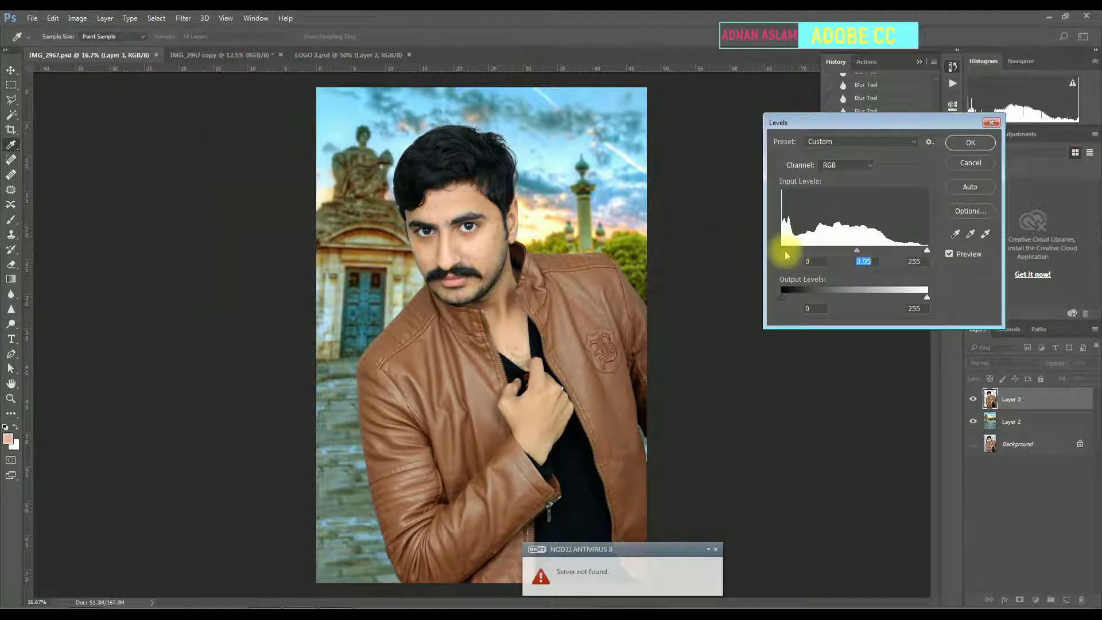
pyautogui.click(958, 145)
pyautogui.hotkey('ctrl', 'z')
pyautogui.press('v')
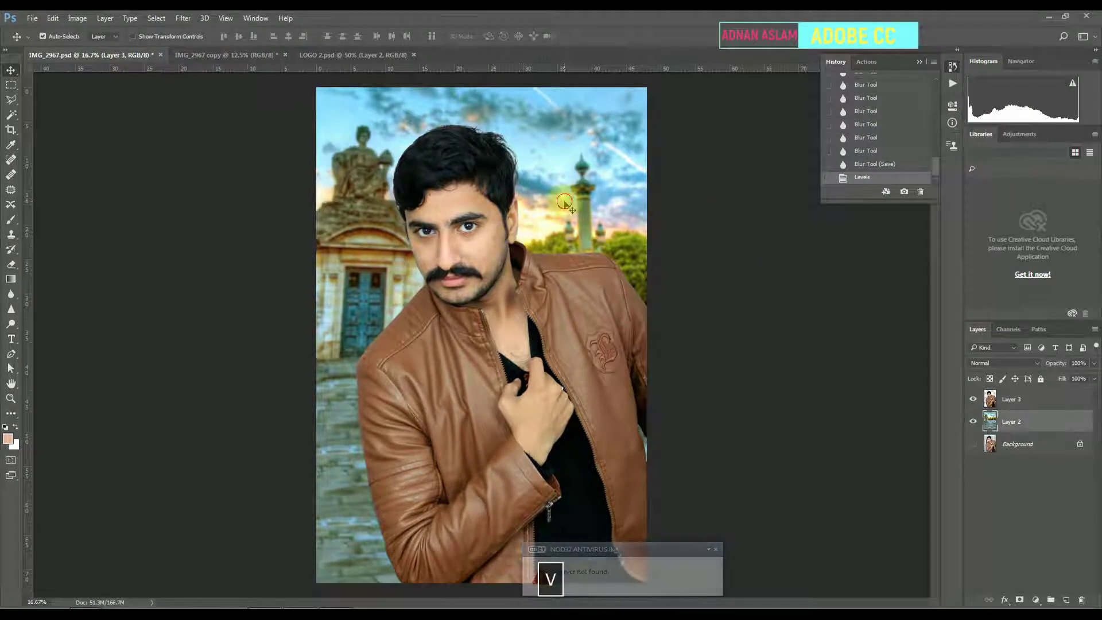
# Apply Selective Color to Layer 3 with Yellow at +19% in the Yellows range, and save the document
pyautogui.click(78, 18)
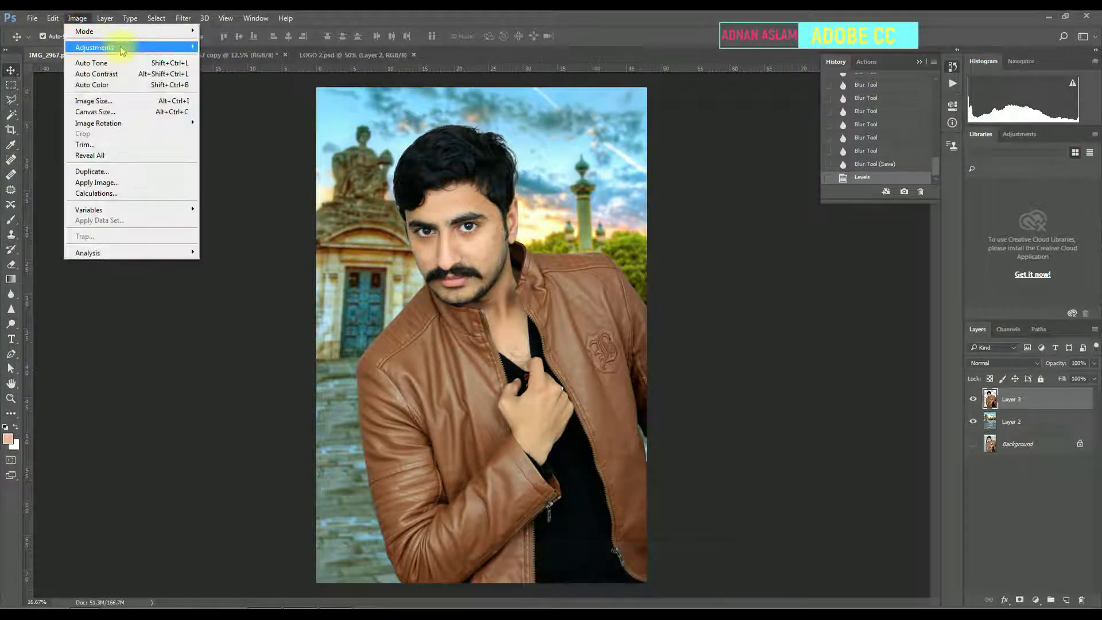
pyautogui.moveTo(118, 46)
pyautogui.click(259, 221)
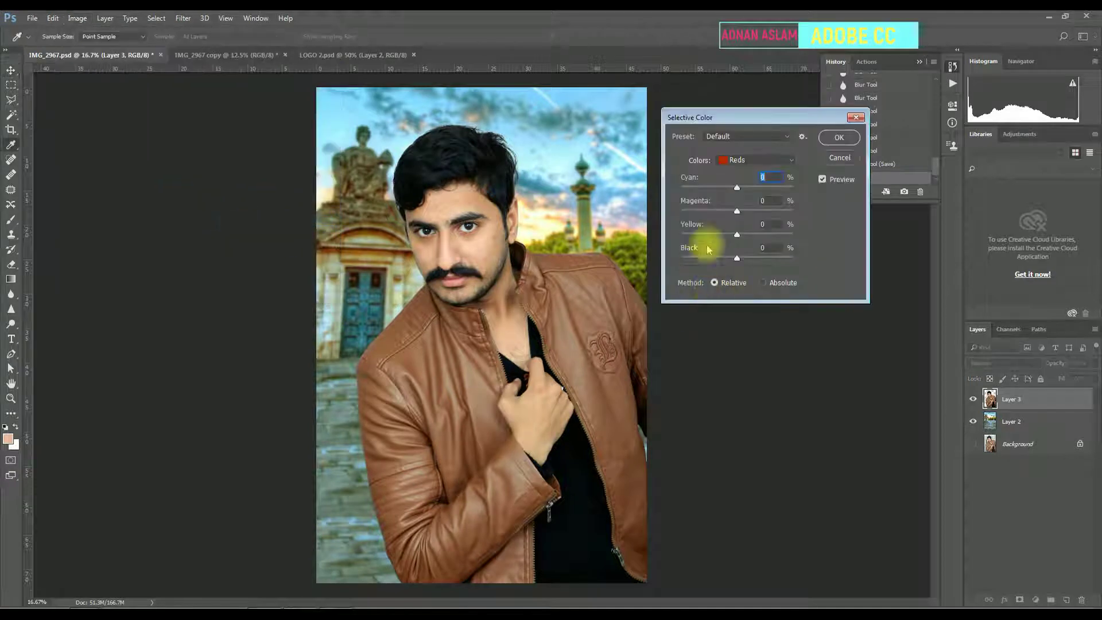
pyautogui.click(753, 161)
pyautogui.click(746, 175)
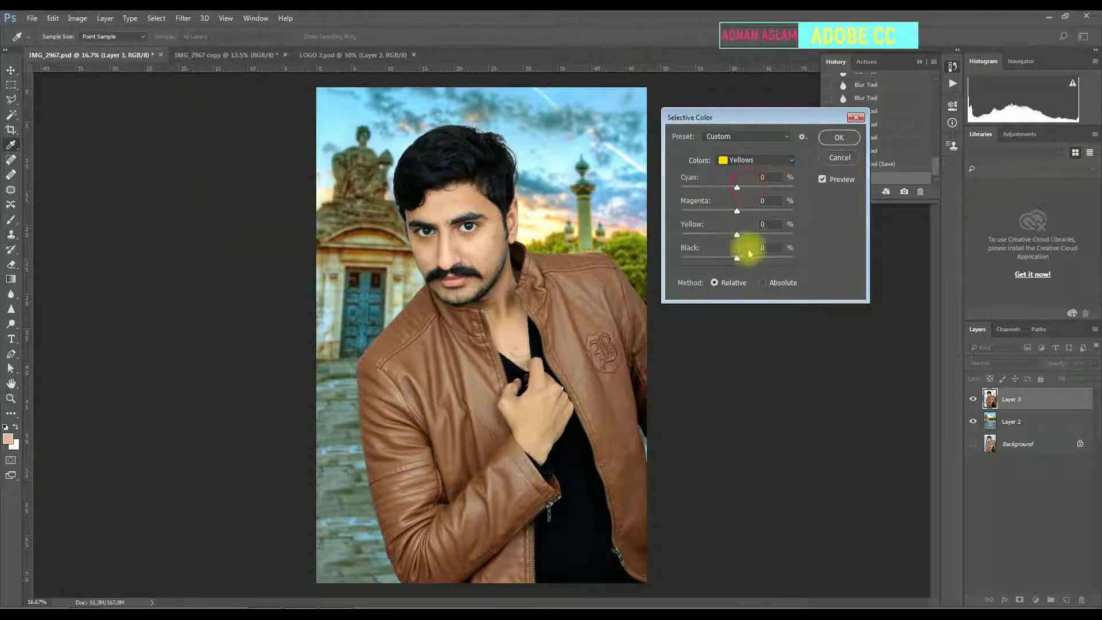
pyautogui.moveTo(752, 235); pyautogui.dragTo(747, 235)
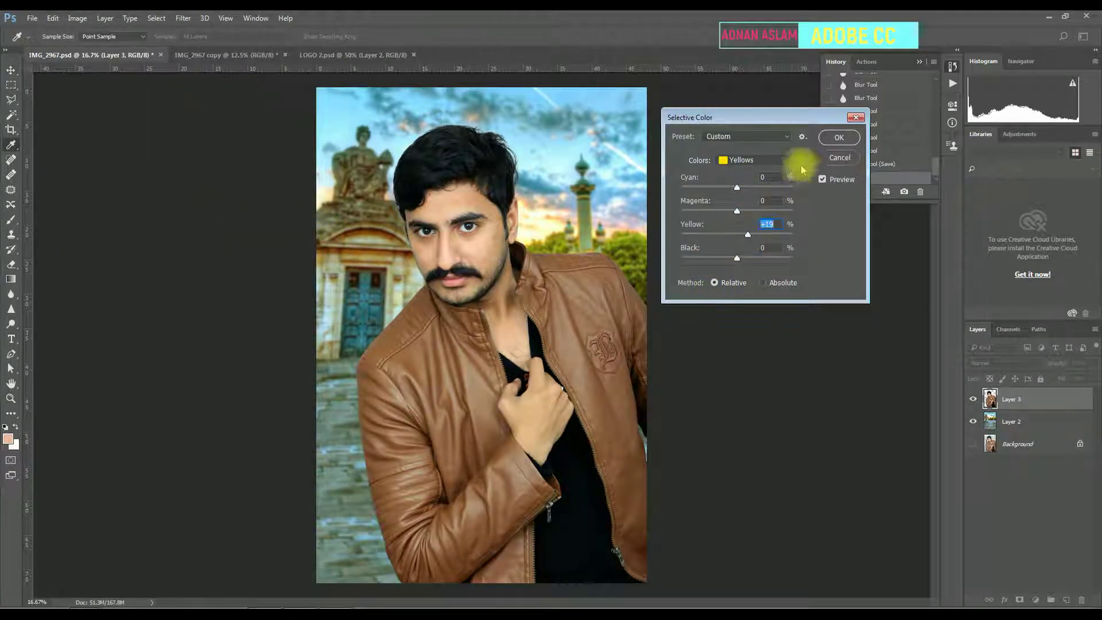
pyautogui.click(840, 139)
pyautogui.hotkey('ctrl', 's')
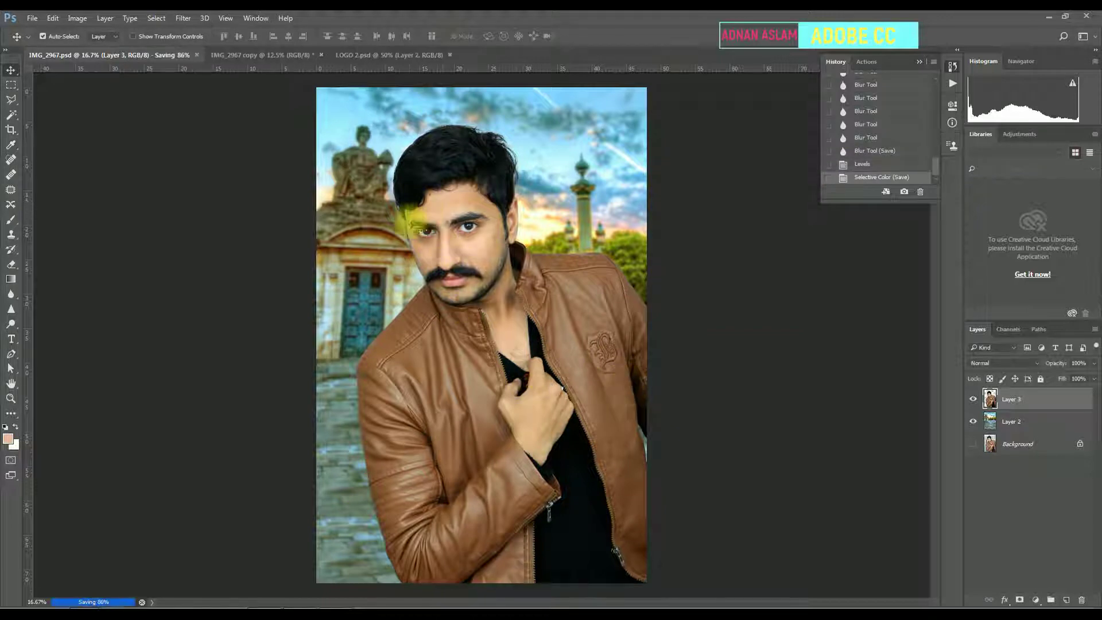
# Select the man's black hair on Layer 3 with the Magic Wand, adding the missed patches to the selection
pyautogui.press('v')
pyautogui.click(388, 257)
pyautogui.click(459, 175)
pyautogui.hotkey('ctrl', '+')
pyautogui.hotkey('ctrl', '+')
pyautogui.hotkey('ctrl', '+')
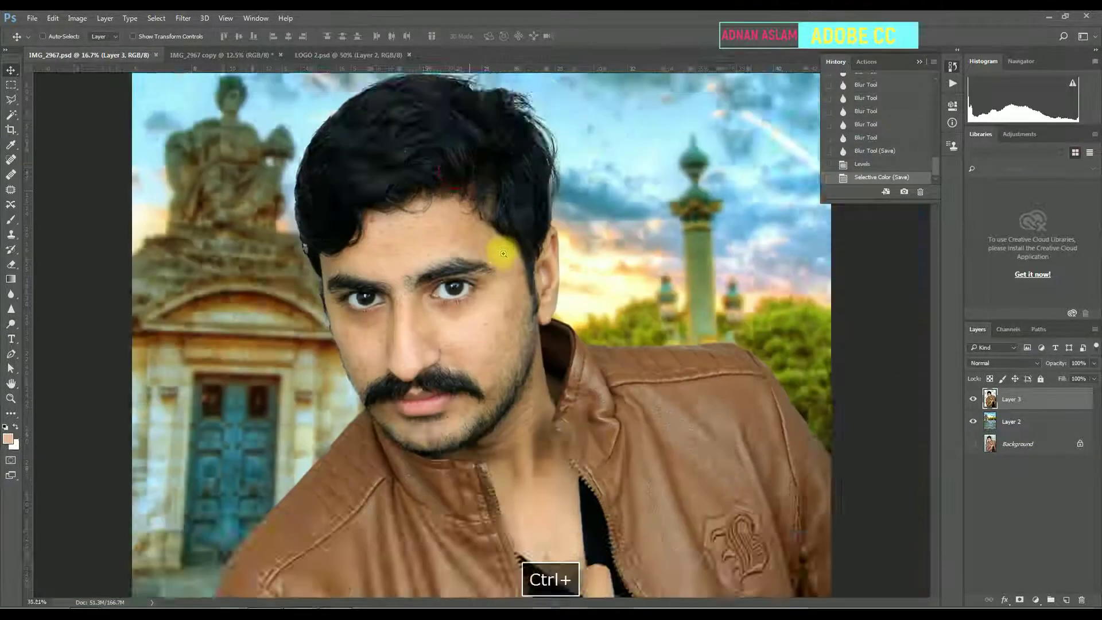
pyautogui.moveTo(475, 176); pyautogui.dragTo(487, 238)
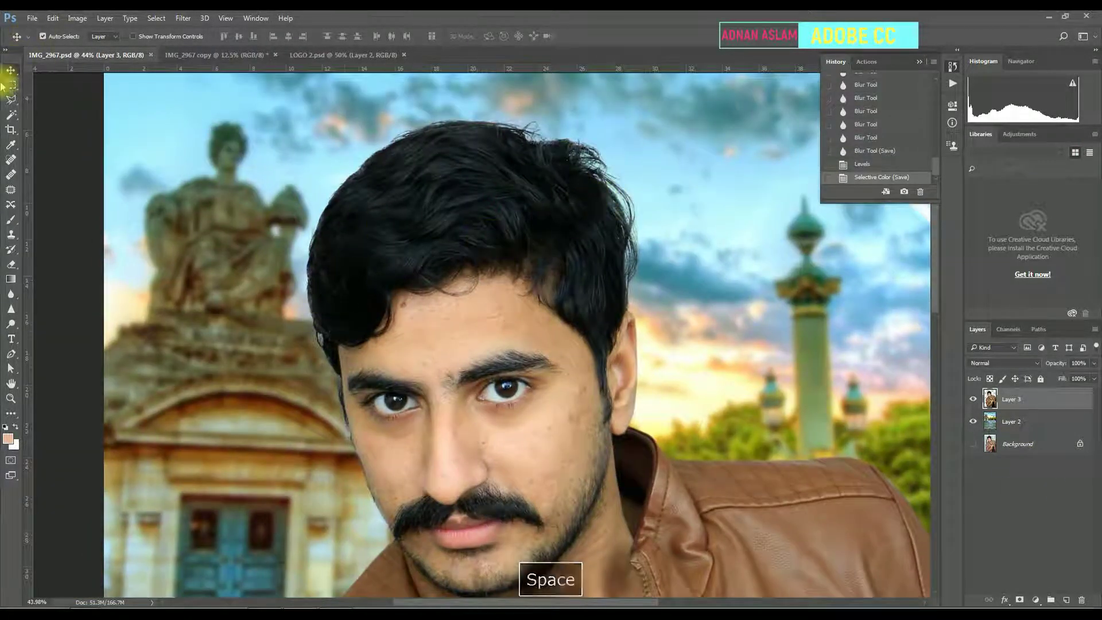
pyautogui.click(11, 115)
pyautogui.keyDown('shift'); pyautogui.click(571, 223); pyautogui.keyUp('shift')
pyautogui.keyDown('shift'); pyautogui.click(598, 238); pyautogui.keyUp('shift')
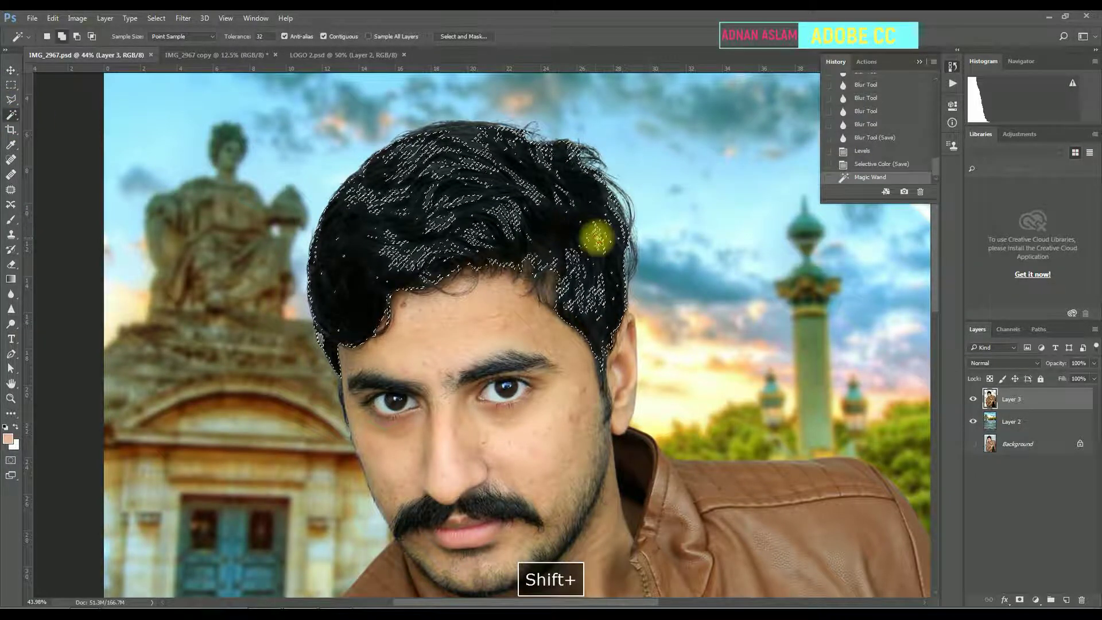
pyautogui.keyDown('shift'); pyautogui.click(560, 184); pyautogui.keyUp('shift')
pyautogui.keyDown('shift'); pyautogui.click(523, 158); pyautogui.keyUp('shift')
pyautogui.keyDown('shift'); pyautogui.click(351, 266); pyautogui.keyUp('shift')
# Feather the hair selection by 25 pixels, darken it with Hue/Saturation at Saturation -23 and Lightness -12, and deselect
pyautogui.hotkey('ctrl', 'alt', 'd')
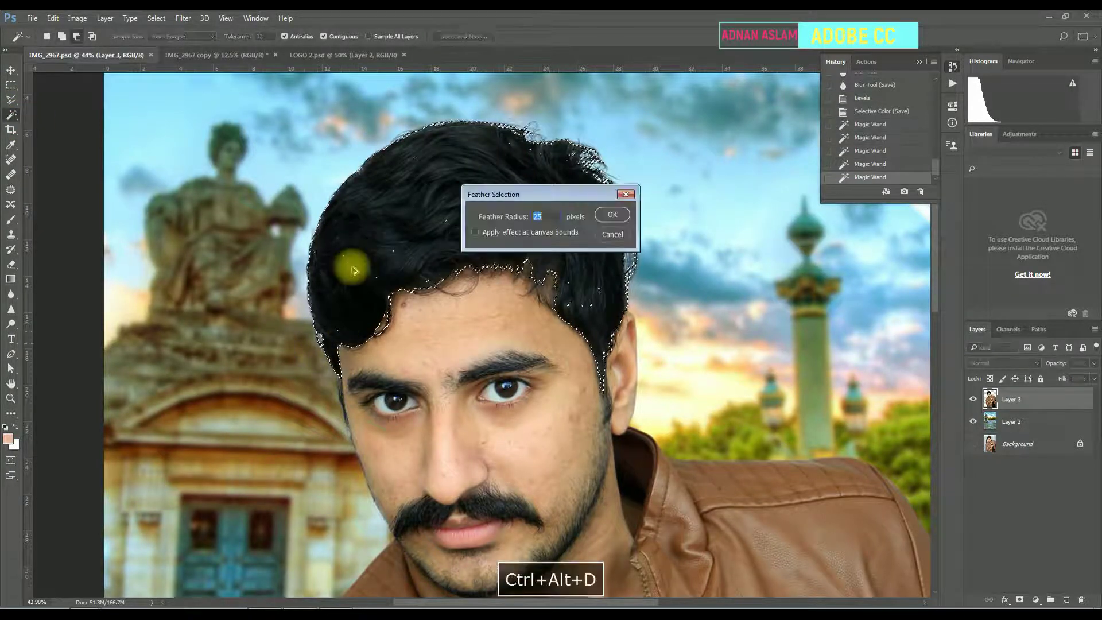
pyautogui.write('25')
pyautogui.press('Return')
pyautogui.click(77, 18)
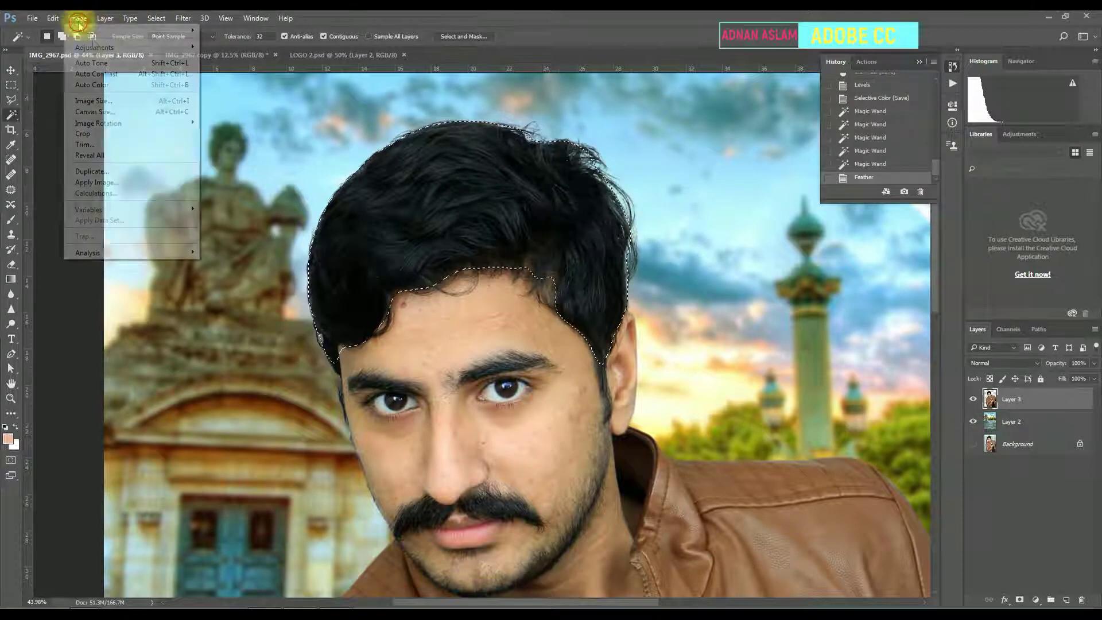
pyautogui.moveTo(94, 47)
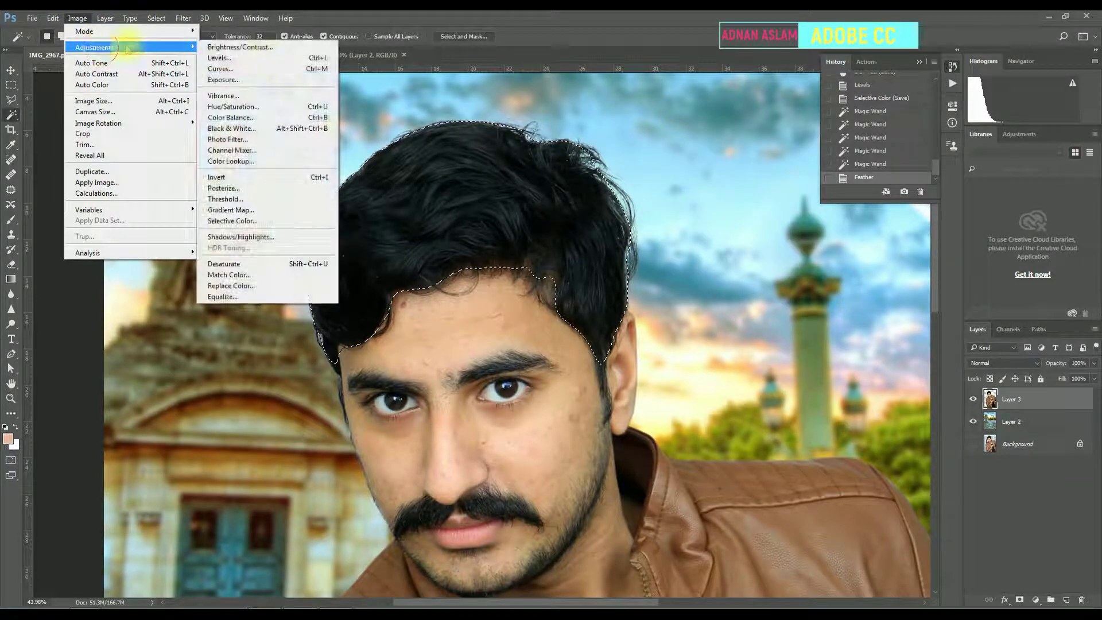
pyautogui.click(281, 109)
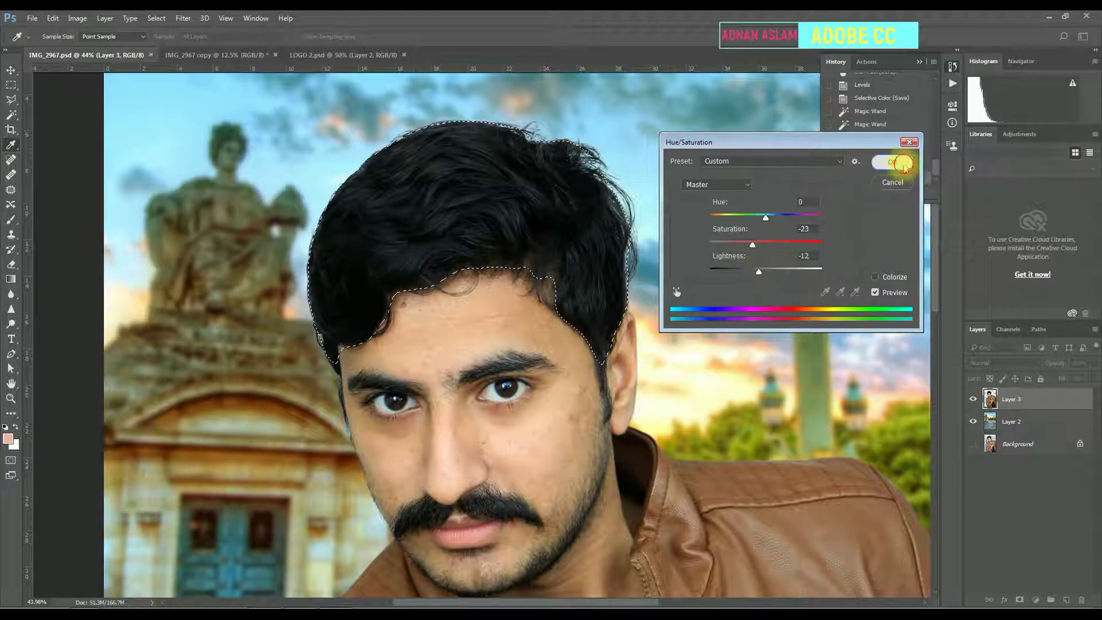
pyautogui.click(903, 164)
pyautogui.hotkey('ctrl', 'd')
# Retouch the side of the hair with the Clone Stamp and reselect the hair with a 14-pixel feather
pyautogui.press('s')
pyautogui.moveTo(584, 227); pyautogui.dragTo(611, 260)
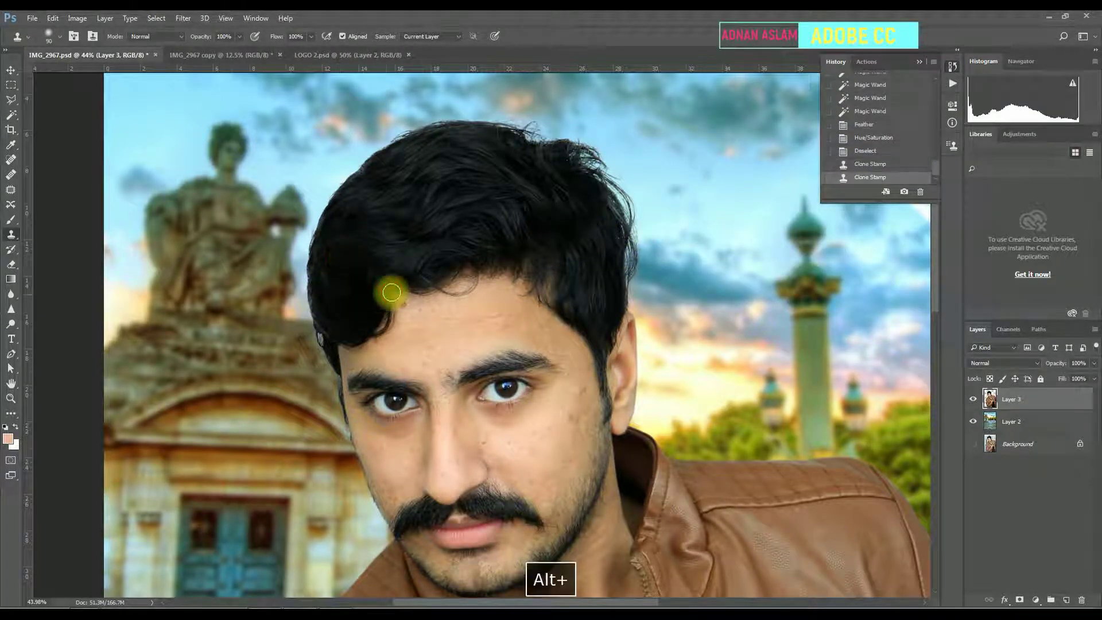
pyautogui.press('w')
pyautogui.keyDown('shift'); pyautogui.click(468, 213); pyautogui.keyUp('shift')
pyautogui.keyDown('shift'); pyautogui.click(470, 223); pyautogui.keyUp('shift')
pyautogui.keyDown('shift'); pyautogui.click(474, 225); pyautogui.keyUp('shift')
pyautogui.hotkey('ctrl', 'alt', 'd')
pyautogui.write('14')
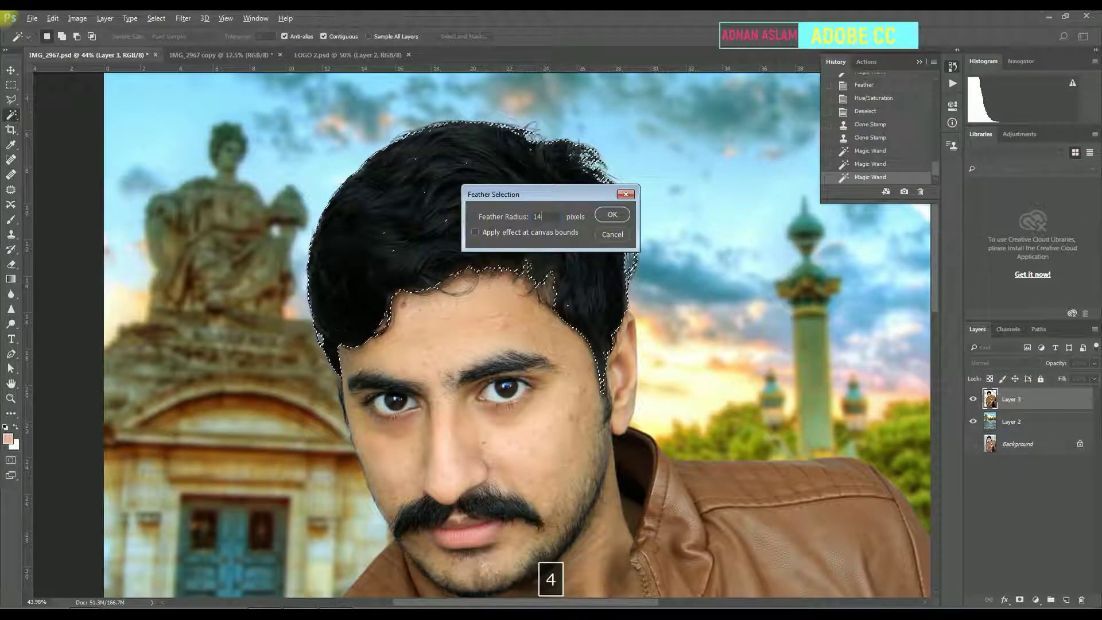
pyautogui.press('Return')
# Smooth the selected hair with Dust & Scratches at a 1-pixel radius, fade the effect to 80% opacity, and deselect
pyautogui.click(183, 18)
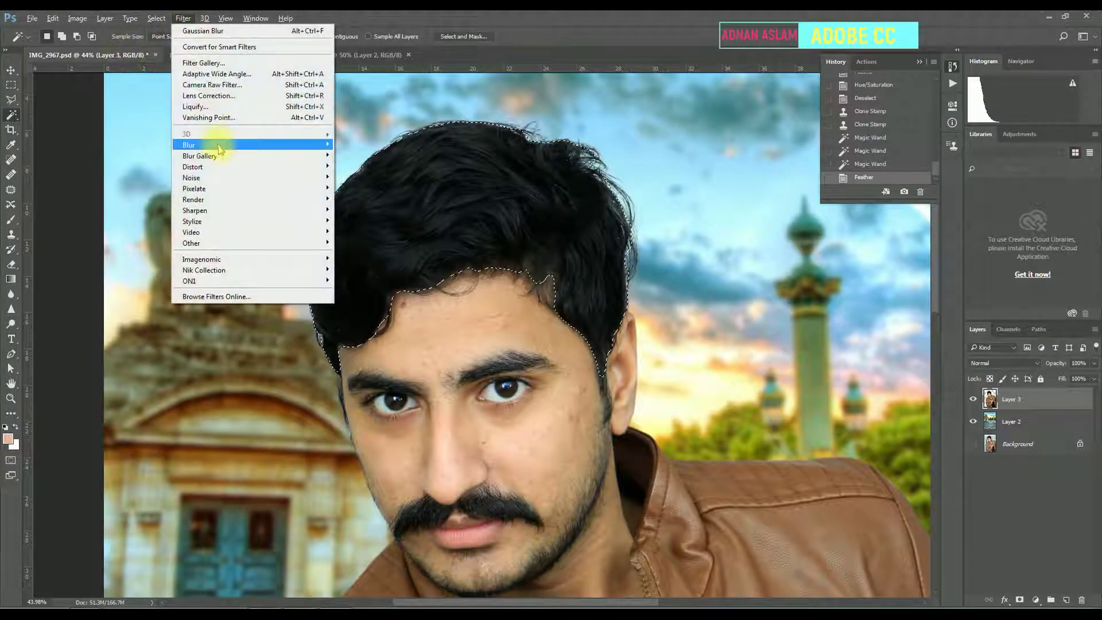
pyautogui.moveTo(228, 172)
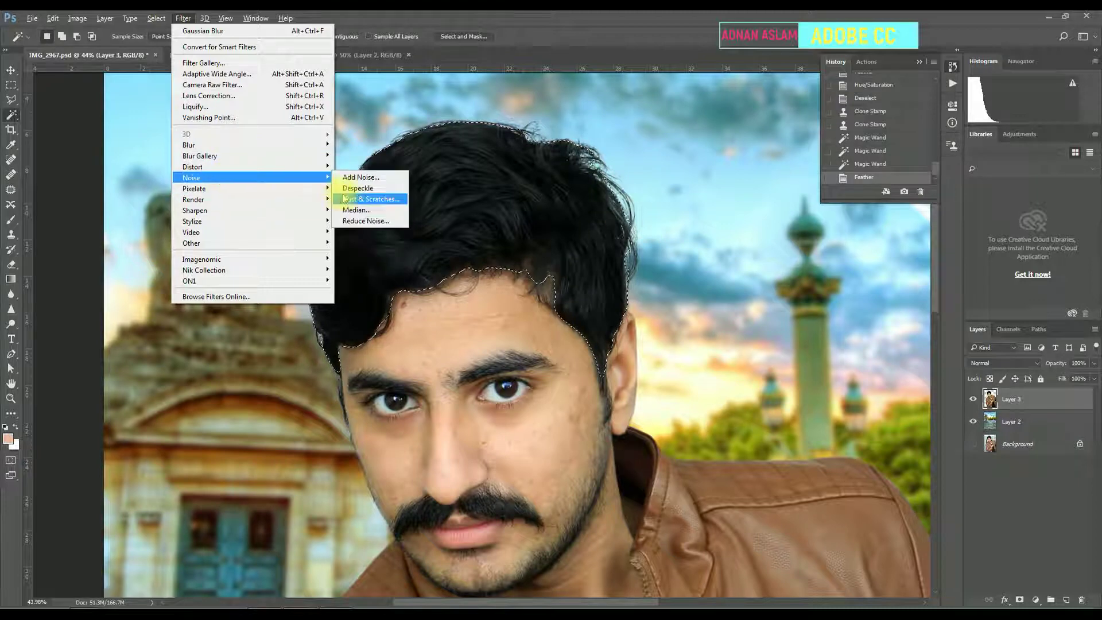
pyautogui.click(371, 199)
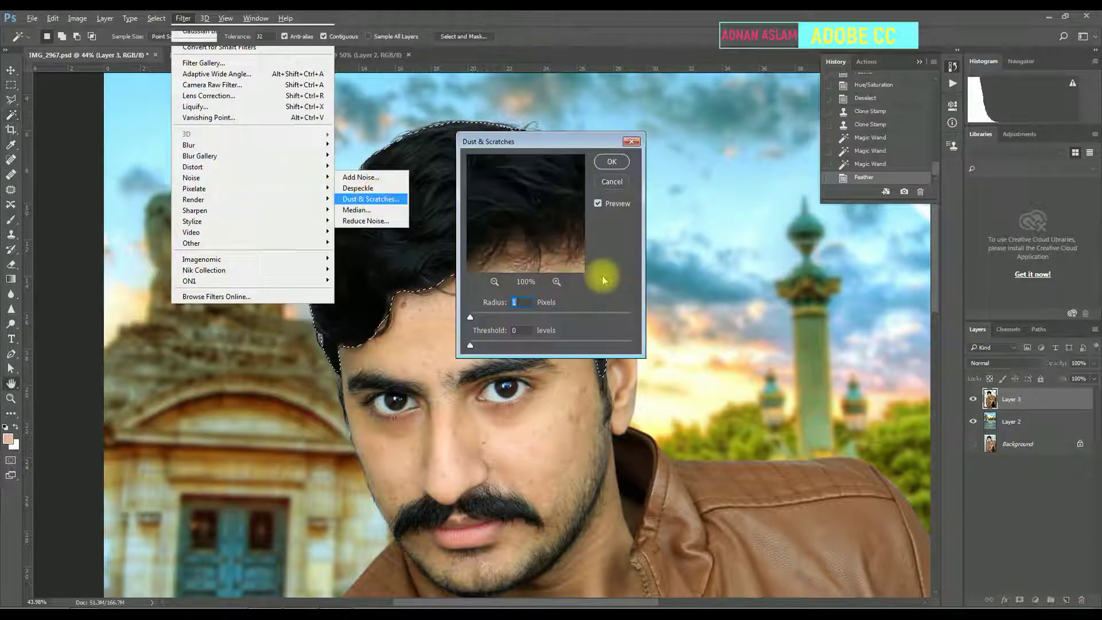
pyautogui.press('Return')
pyautogui.hotkey('ctrl', 'shift', 'f')
pyautogui.press('Return')
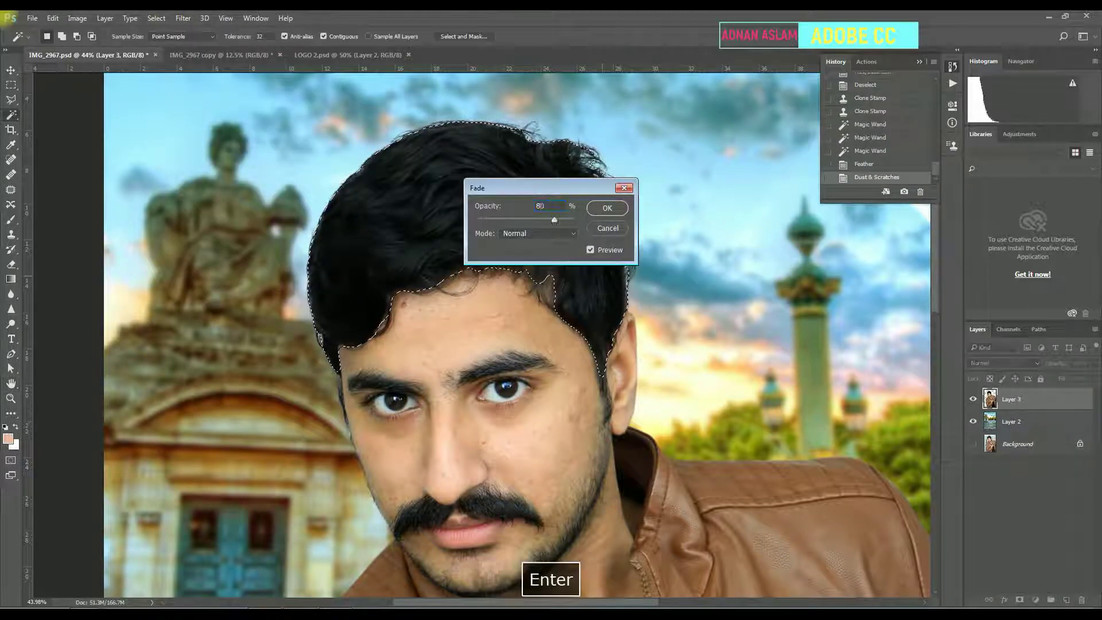
pyautogui.hotkey('ctrl', 'd')
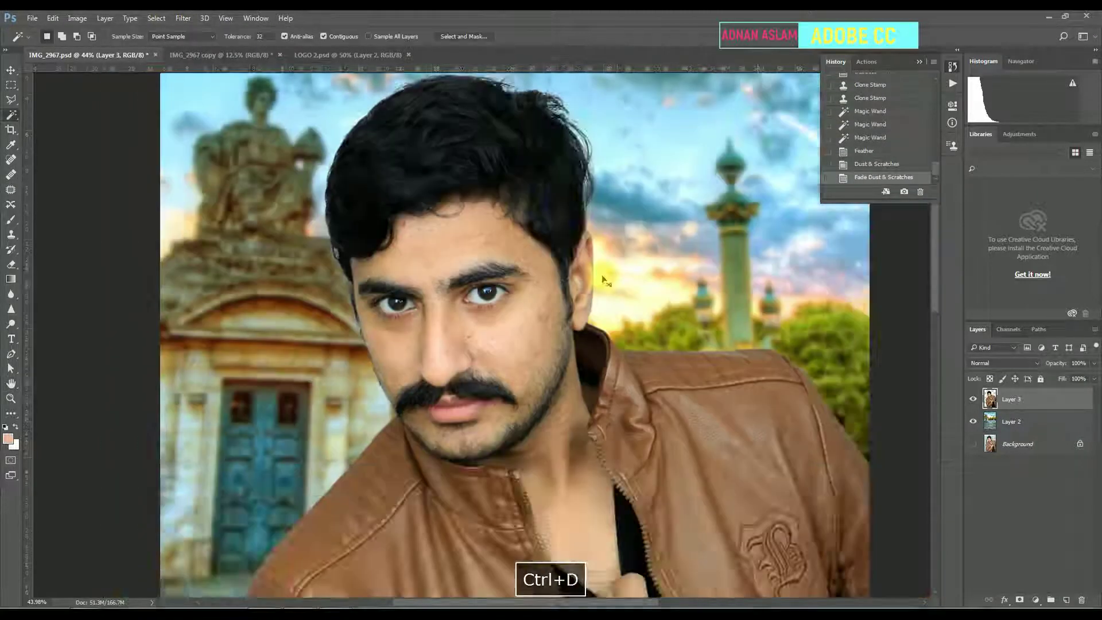
# Outline the background area along the man's cheek, from the temple to the moustache, with the Polygonal Lasso
pyautogui.moveTo(441, 175); pyautogui.dragTo(490, 275)
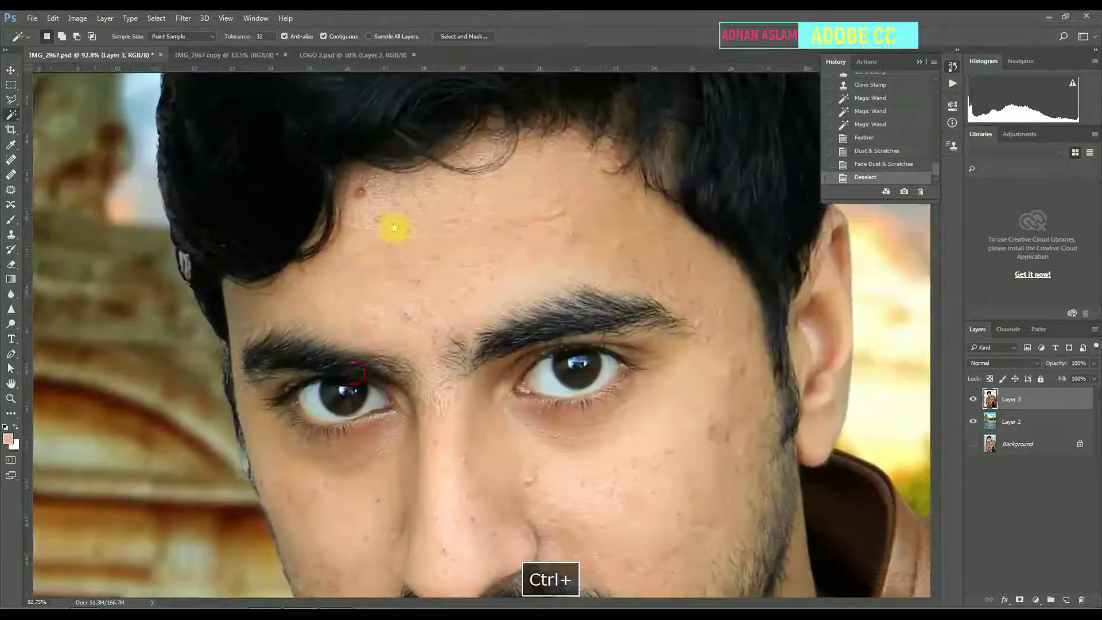
pyautogui.moveTo(338, 368); pyautogui.dragTo(450, 158)
pyautogui.press('space')
pyautogui.click(15, 101)
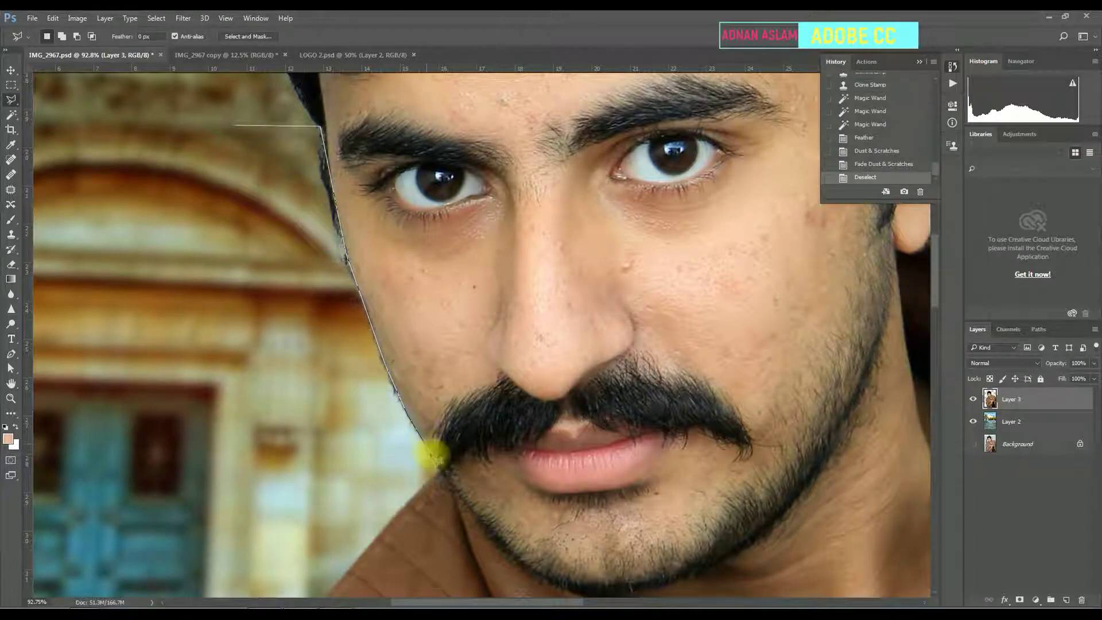
pyautogui.click(191, 405)
pyautogui.hotkey('ctrl', 'Return')
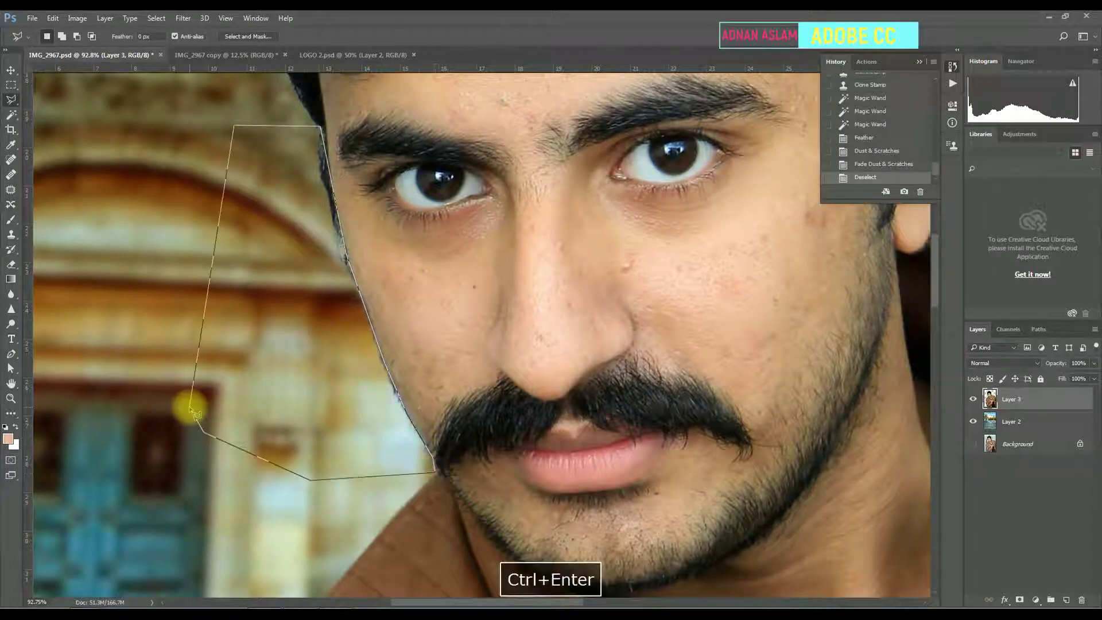
# Feather the selection beside the cheek by 6 pixels twice
pyautogui.hotkey('shift', 'F6')
pyautogui.write('6')
pyautogui.press('Return')
pyautogui.hotkey('ctrl', 'alt', 'd')
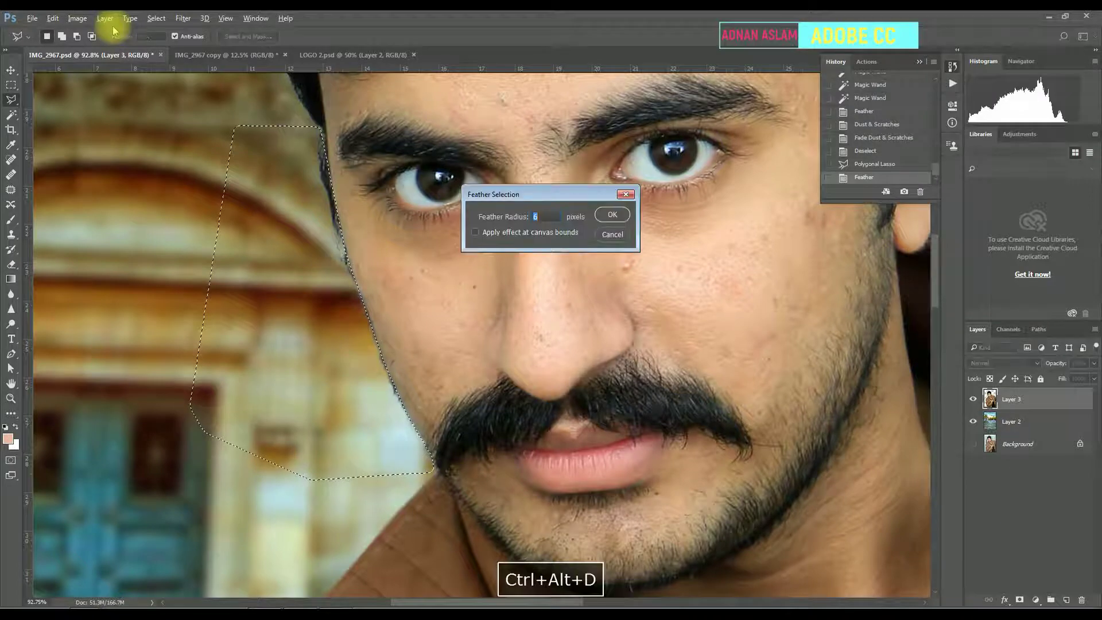
pyautogui.press('Return')
# Lower the saturation of the fringe along the cheek edge with Hue/Saturation, deselect, and save the document
pyautogui.click(77, 18)
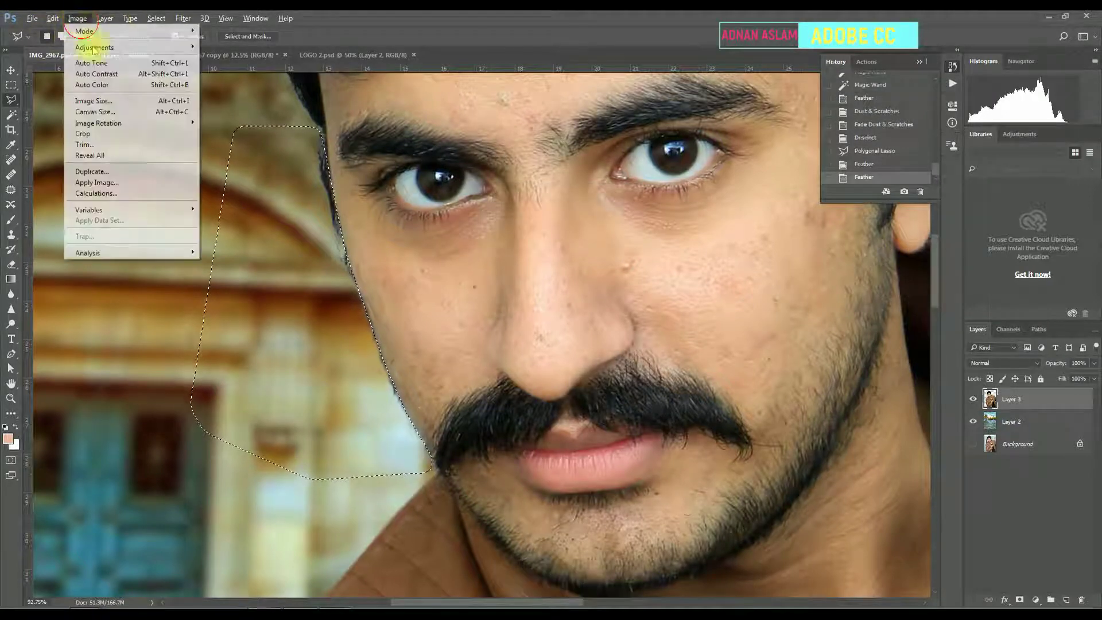
pyautogui.moveTo(95, 47)
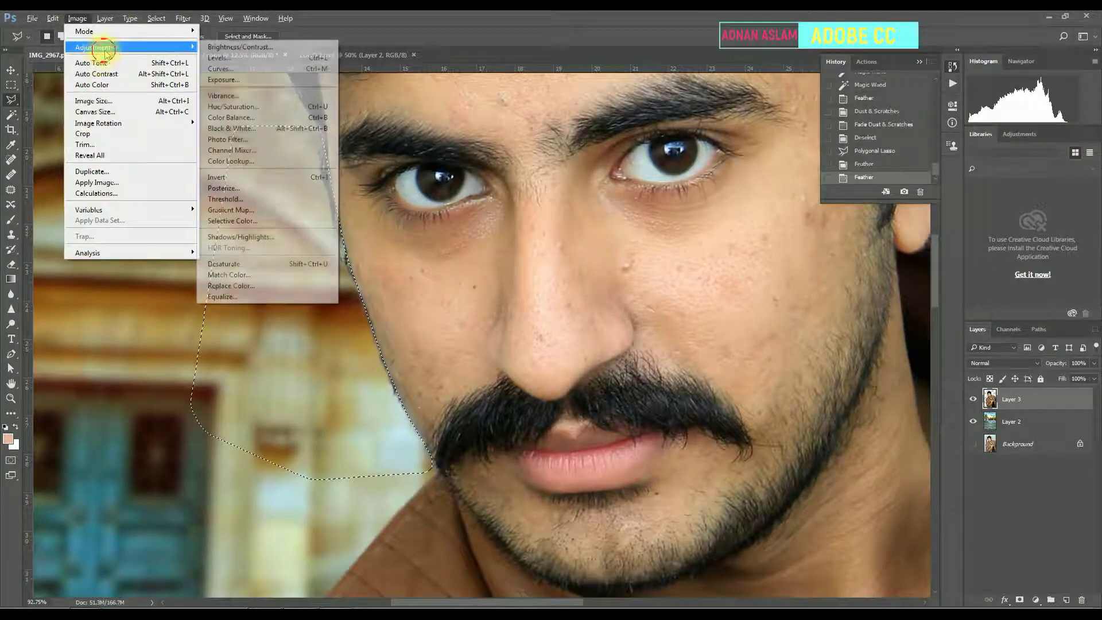
pyautogui.click(297, 107)
pyautogui.moveTo(764, 246); pyautogui.dragTo(726, 248)
pyautogui.press('Return')
pyautogui.hotkey('ctrl', 'd')
pyautogui.hotkey('ctrl', '0')
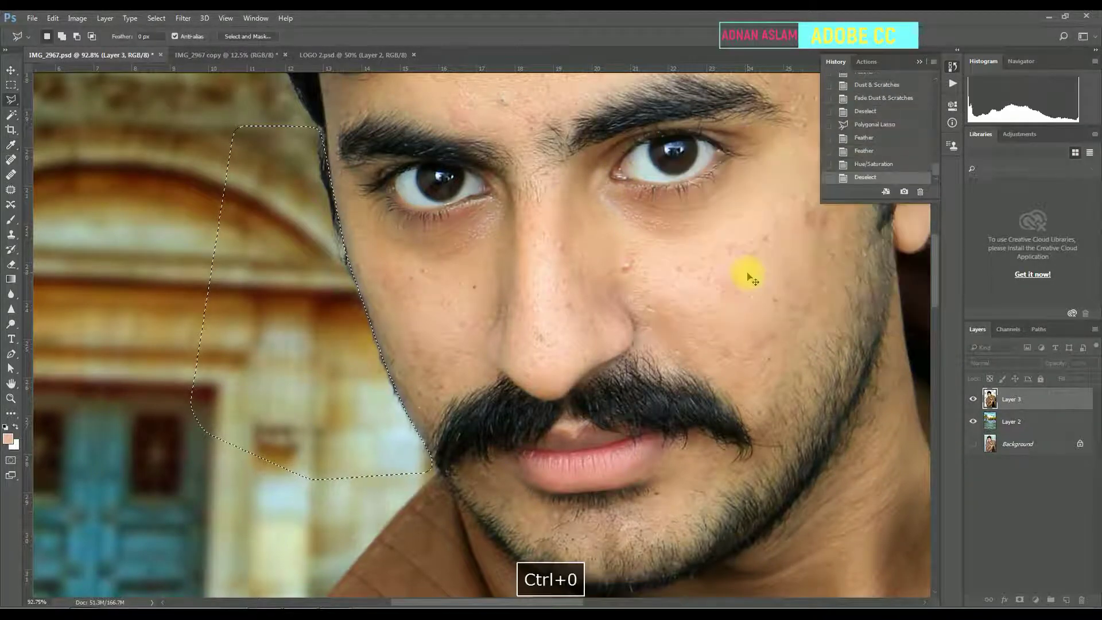
pyautogui.keyDown('ctrl'); pyautogui.click(581, 289); pyautogui.keyUp('ctrl')
pyautogui.hotkey('ctrl', '0')
pyautogui.hotkey('ctrl', 's')
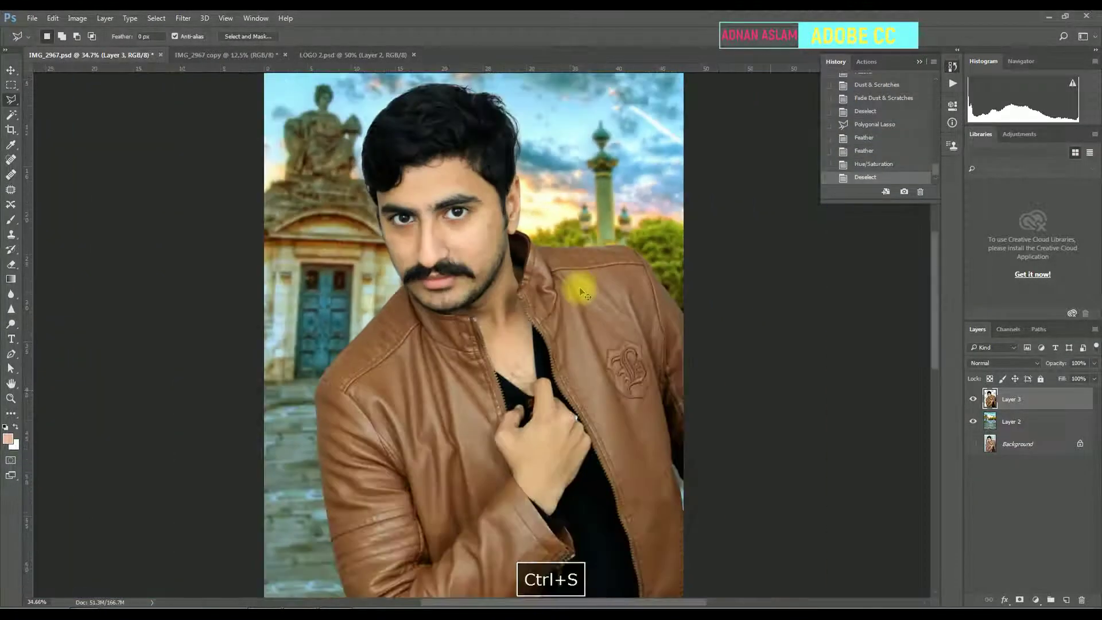
# Select the shadowed neck skin between the jaw and the jacket collar with the Polygonal Lasso, combining two outlined areas
pyautogui.moveTo(508, 295); pyautogui.dragTo(565, 366)
pyautogui.click(568, 361)
pyautogui.click(532, 386)
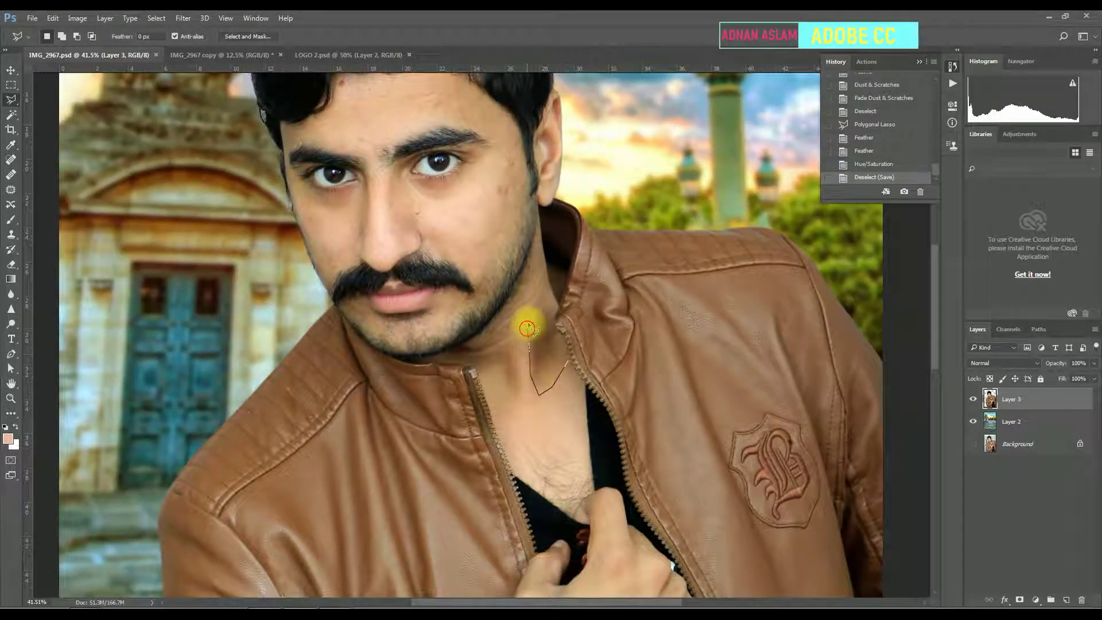
pyautogui.hotkey('ctrl', 'Return')
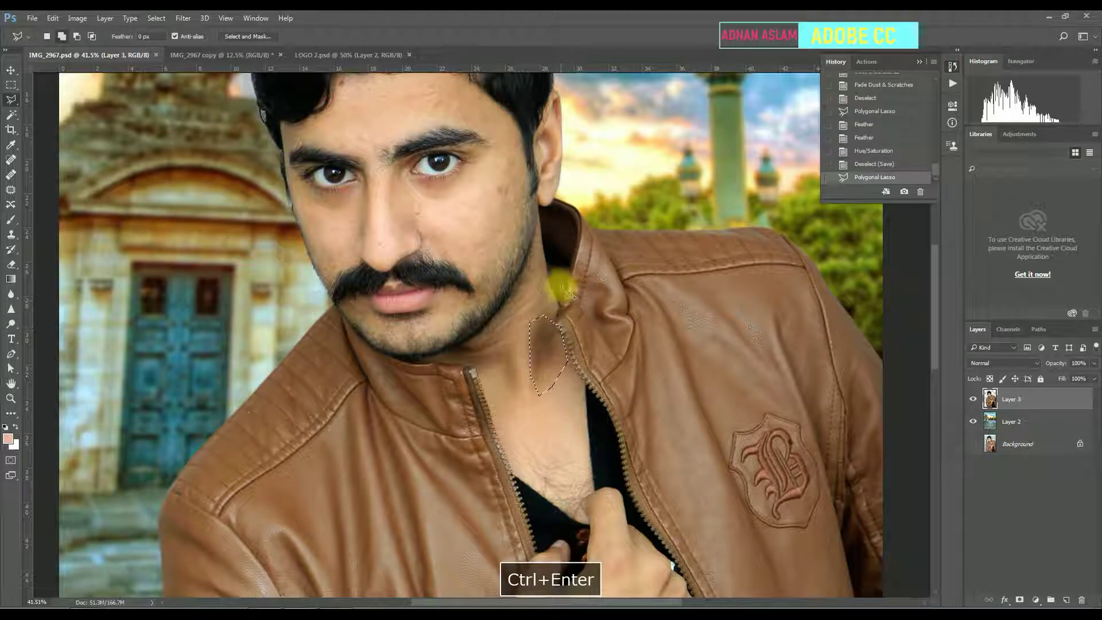
pyautogui.click(536, 312)
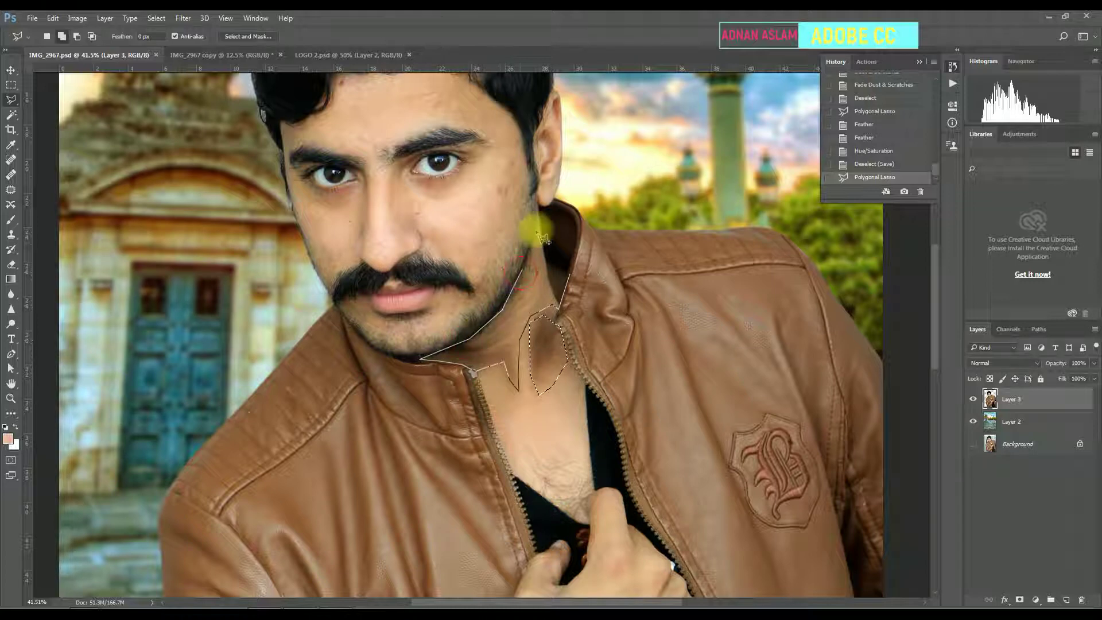
pyautogui.doubleClick(574, 275)
# Feather the neck selection by 30 pixels
pyautogui.hotkey('shift', 'F6')
pyautogui.press('Return')
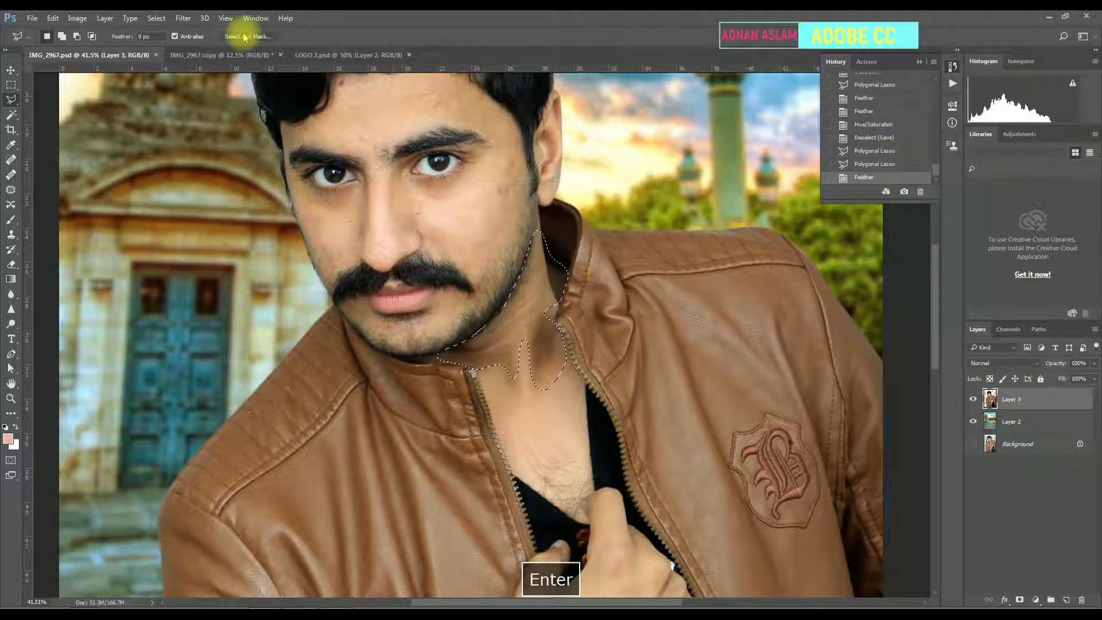
pyautogui.hotkey('ctrl', 'alt', 'd')
pyautogui.write('30')
pyautogui.press('Return')
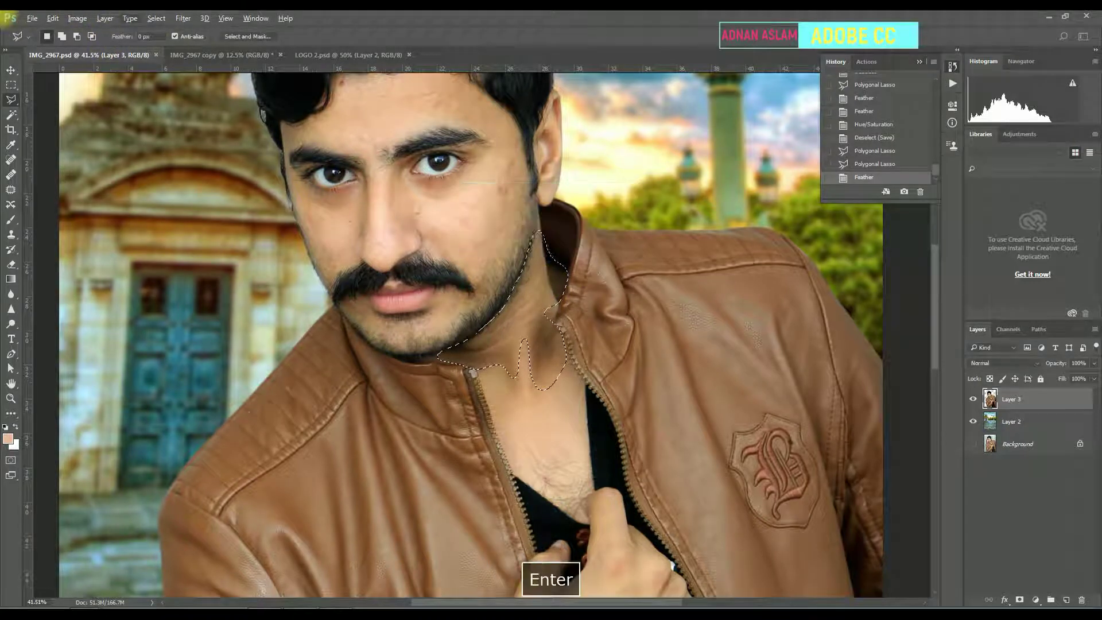
# Brighten the feathered neck selection with a Curves point at input 122 and output 142
pyautogui.click(77, 18)
pyautogui.moveTo(92, 46)
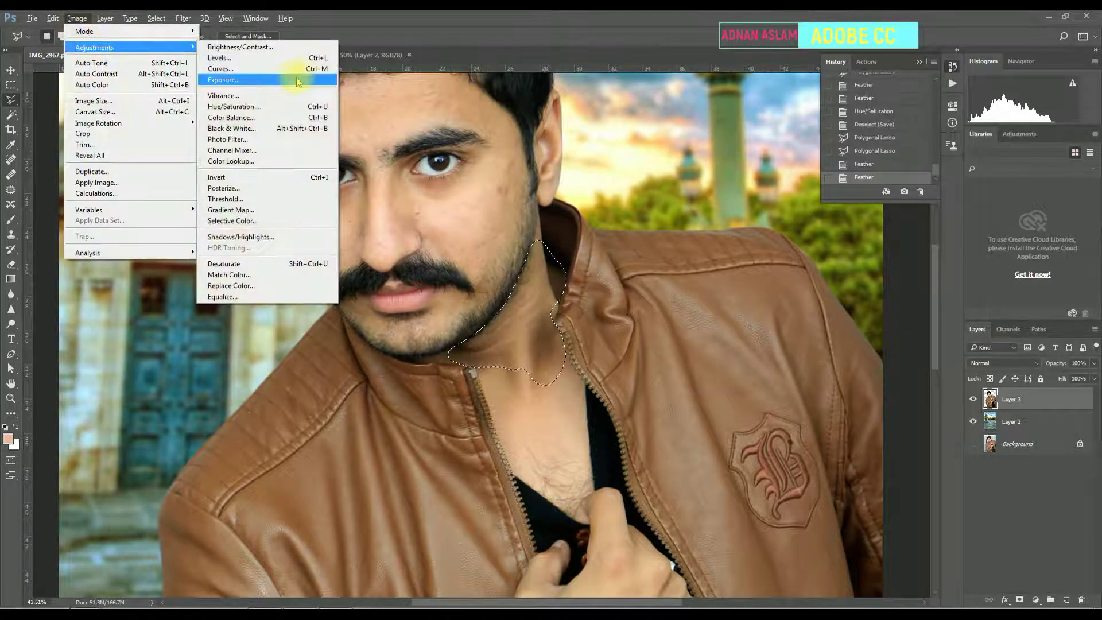
pyautogui.click(308, 71)
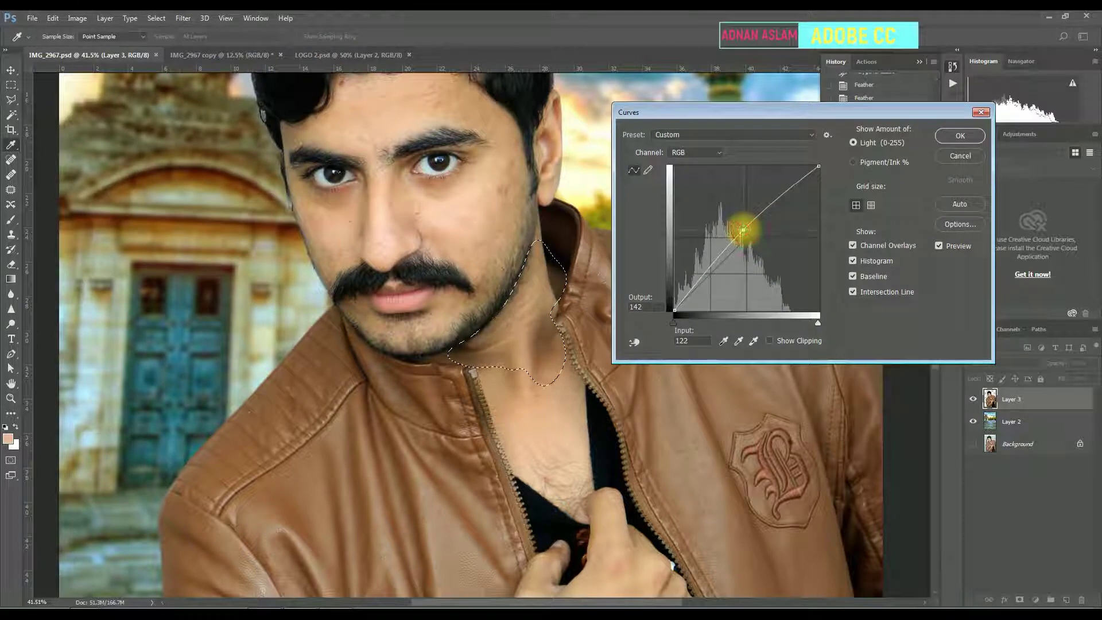
pyautogui.click(942, 141)
# Adjust the yellows of the selected neck skin with Selective Color, deselect, and save the document
pyautogui.click(77, 18)
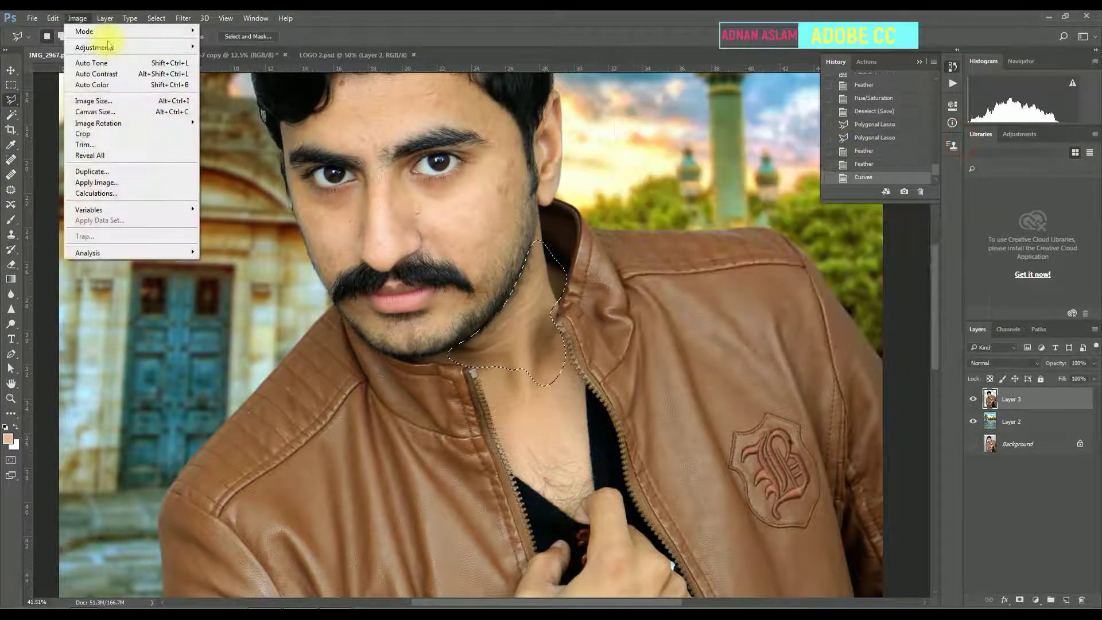
pyautogui.moveTo(95, 47)
pyautogui.click(270, 220)
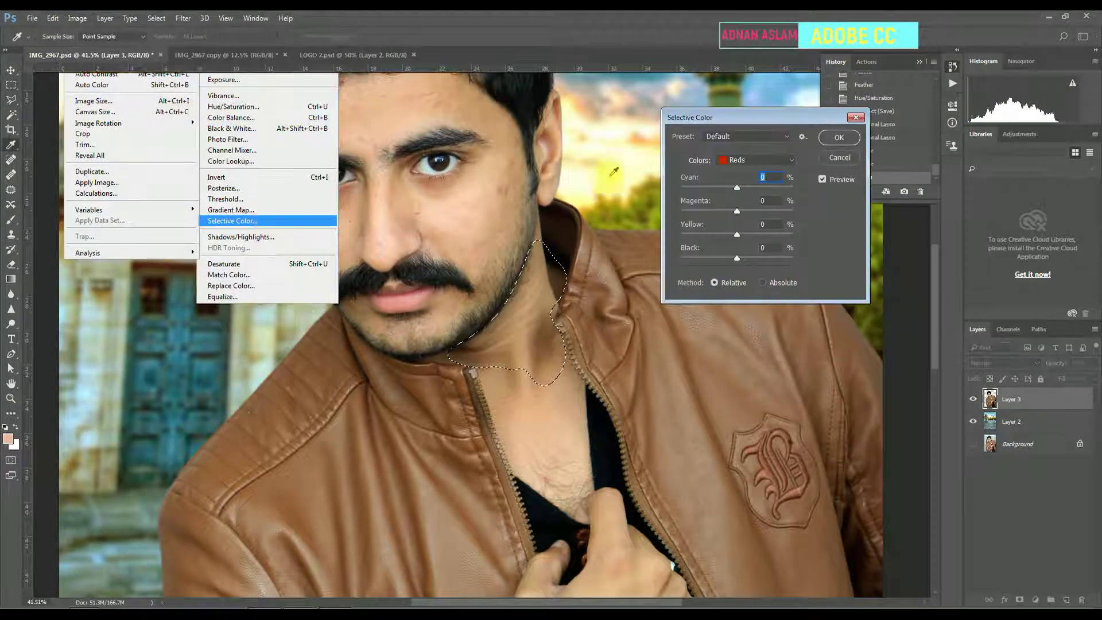
pyautogui.click(739, 163)
pyautogui.click(740, 164)
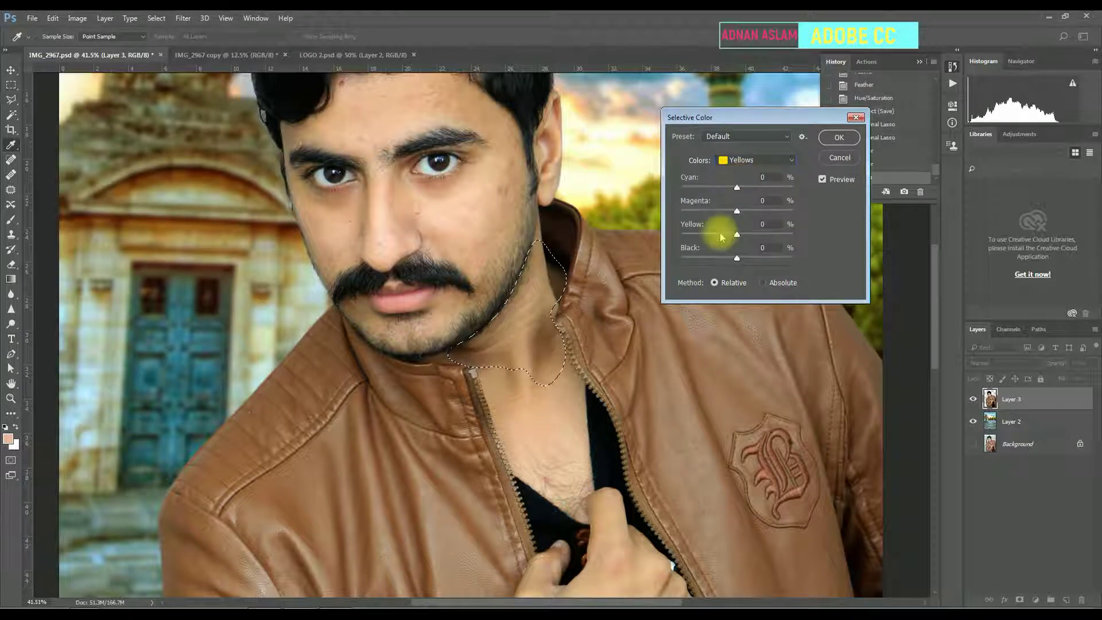
pyautogui.press('Return')
pyautogui.press('w')
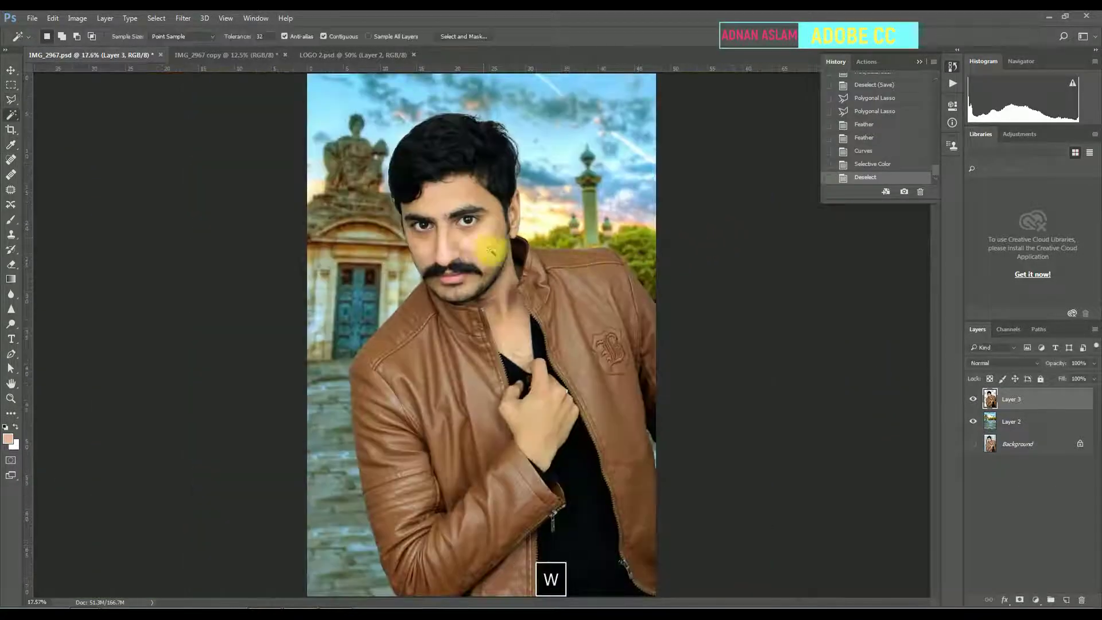
pyautogui.hotkey('ctrl', 's')
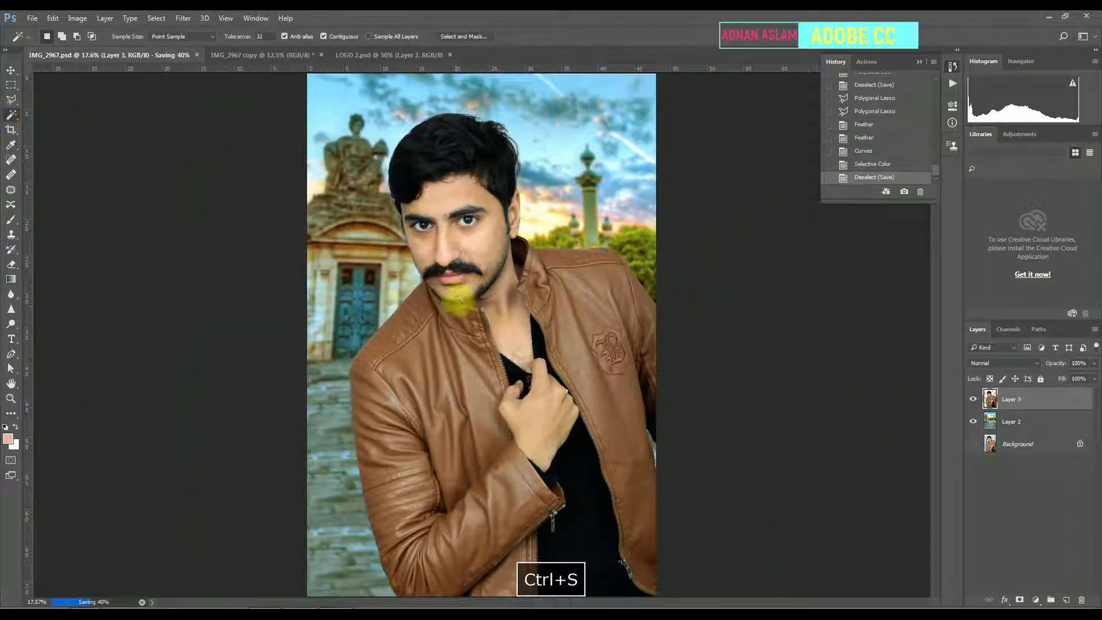
# Brighten the background layer by setting the Levels white input to 223, and save the document
pyautogui.press('v')
pyautogui.click(389, 302)
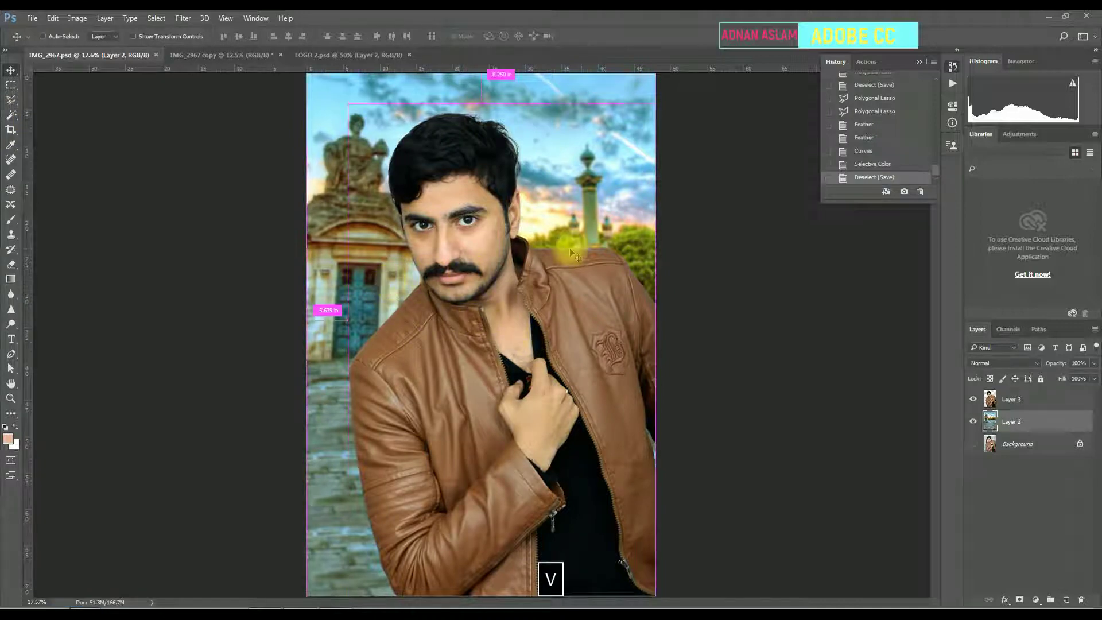
pyautogui.click(83, 23)
pyautogui.moveTo(92, 46)
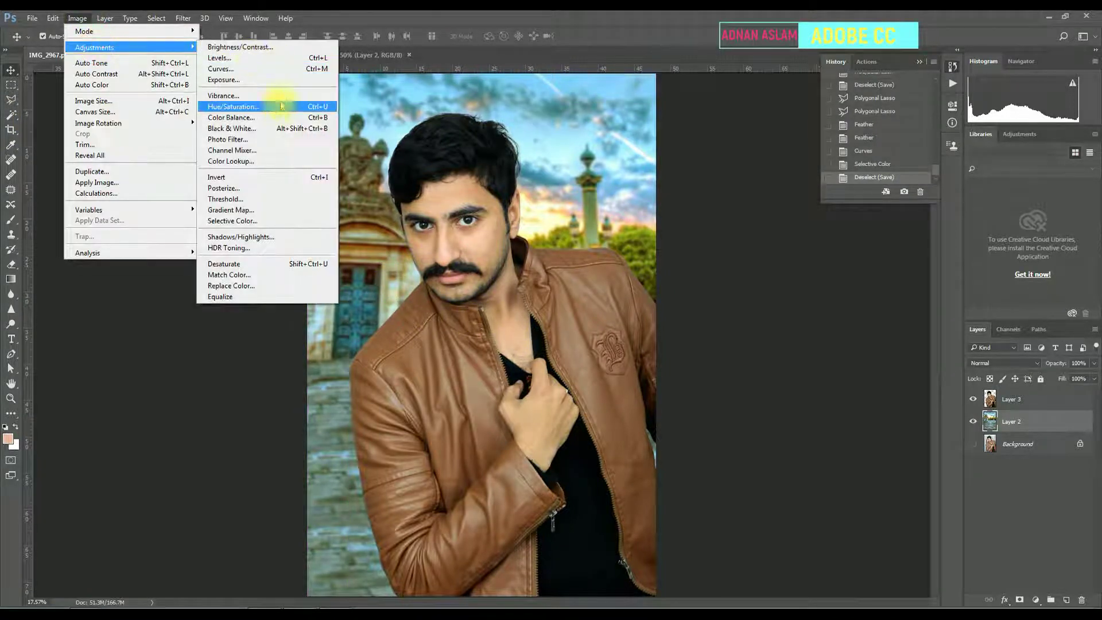
pyautogui.click(298, 64)
pyautogui.moveTo(919, 256); pyautogui.dragTo(909, 254)
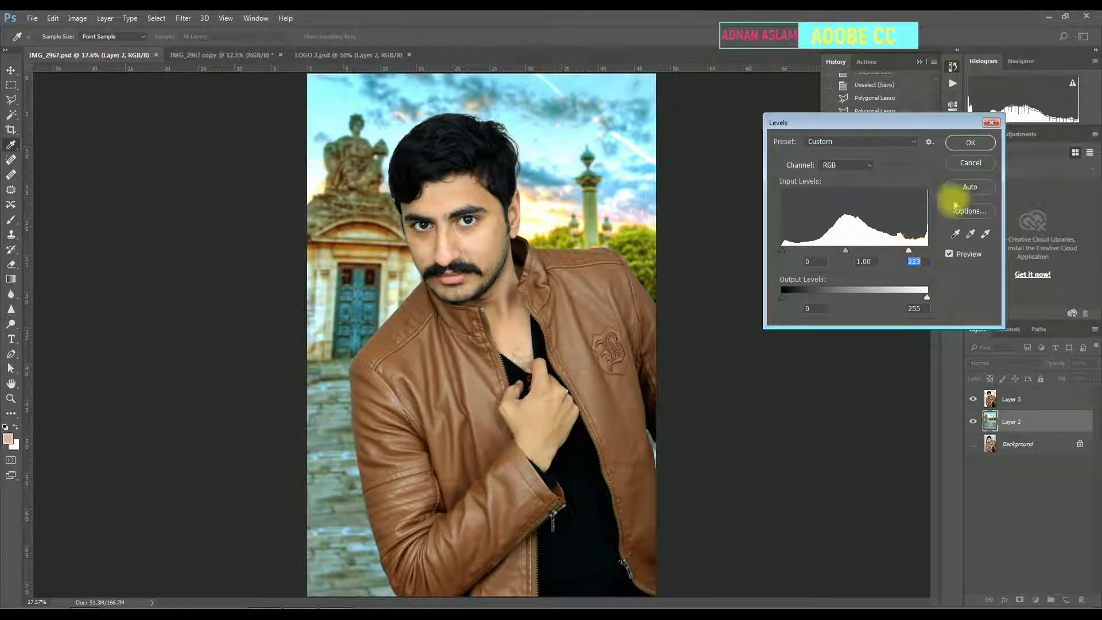
pyautogui.click(982, 151)
pyautogui.hotkey('ctrl', 's')
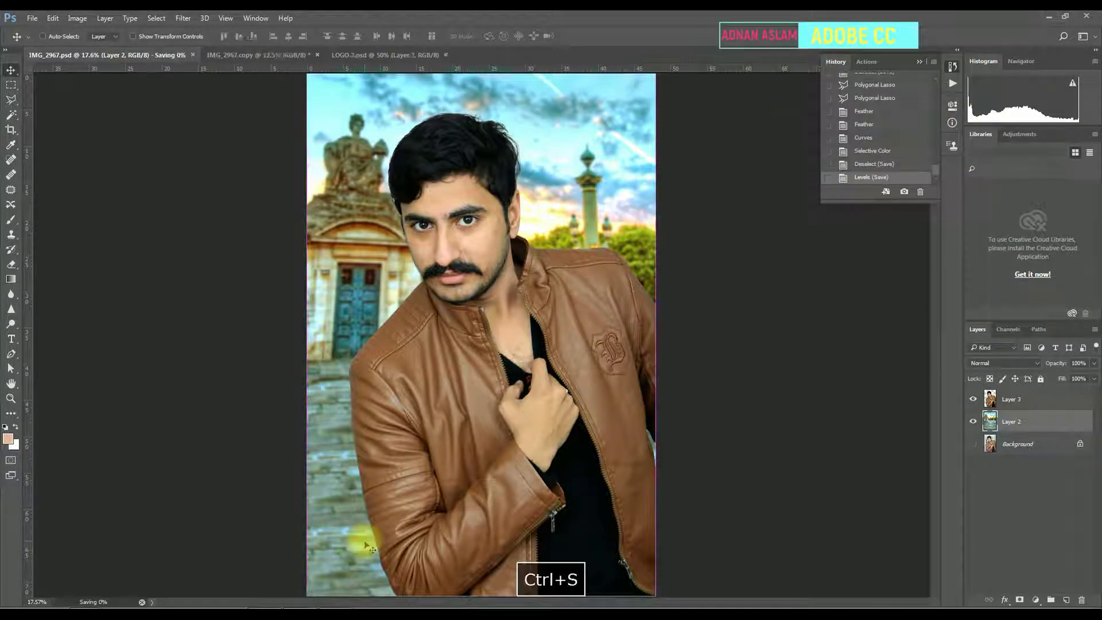
# Outline the stone pavement beside the jacket sleeve with the Polygonal Lasso and feather the selection by 50 pixels
pyautogui.click(354, 538)
pyautogui.press('l')
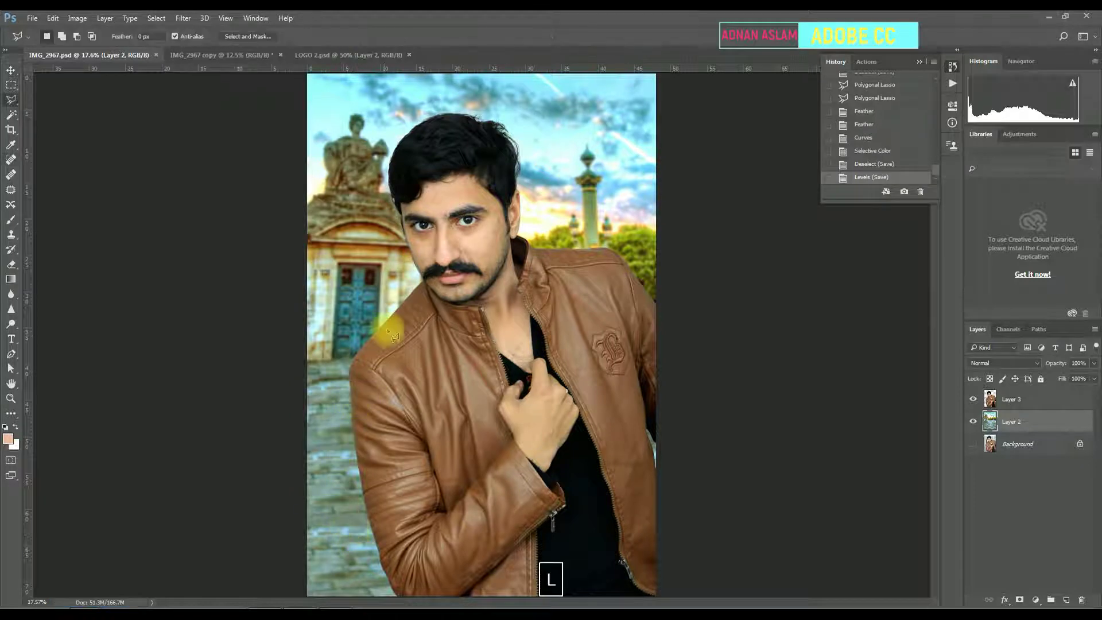
pyautogui.click(395, 349)
pyautogui.click(260, 415)
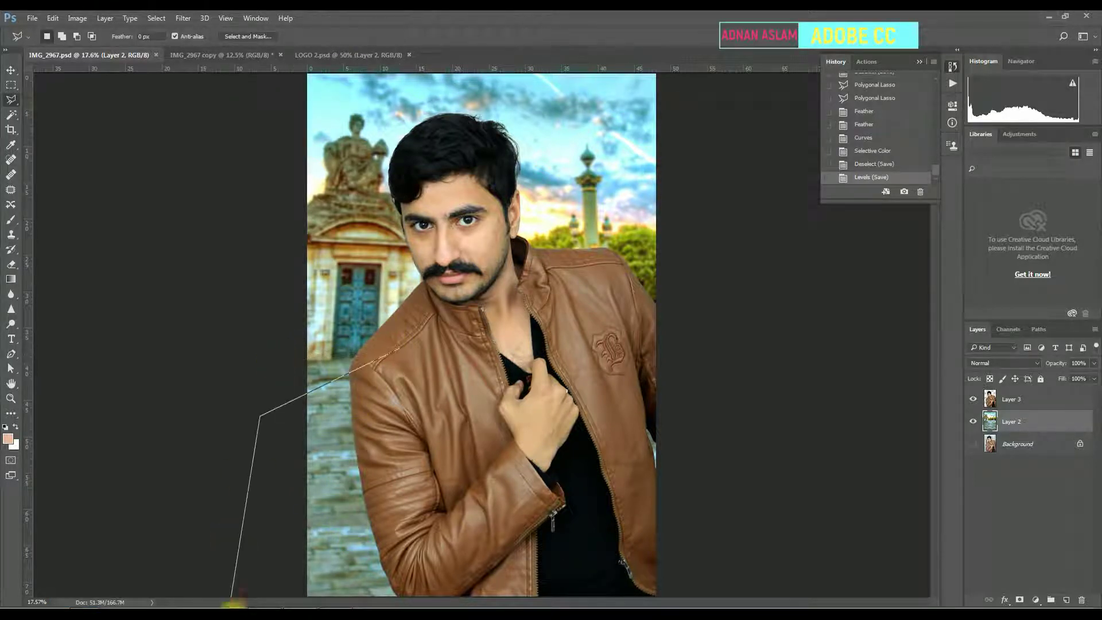
pyautogui.click(376, 372)
pyautogui.press('Return')
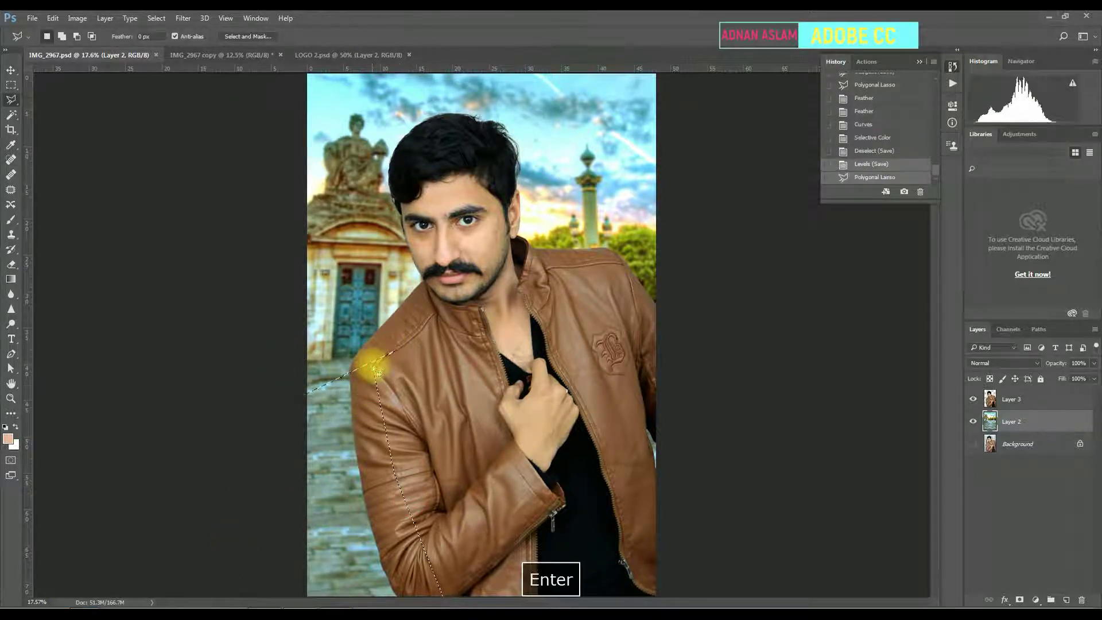
pyautogui.hotkey('shift', 'F6')
pyautogui.write('50')
pyautogui.press('Return')
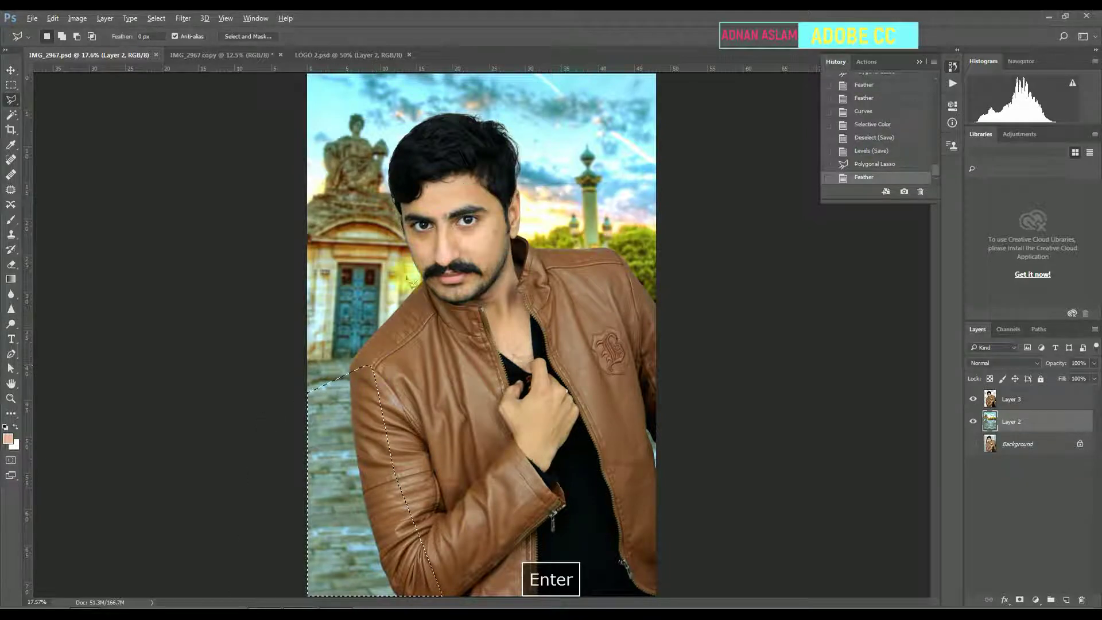
# Warm the selected pavement's midtones with Color Balance at +38 red and +6 blue, deselect, and save the document
pyautogui.click(54, 18)
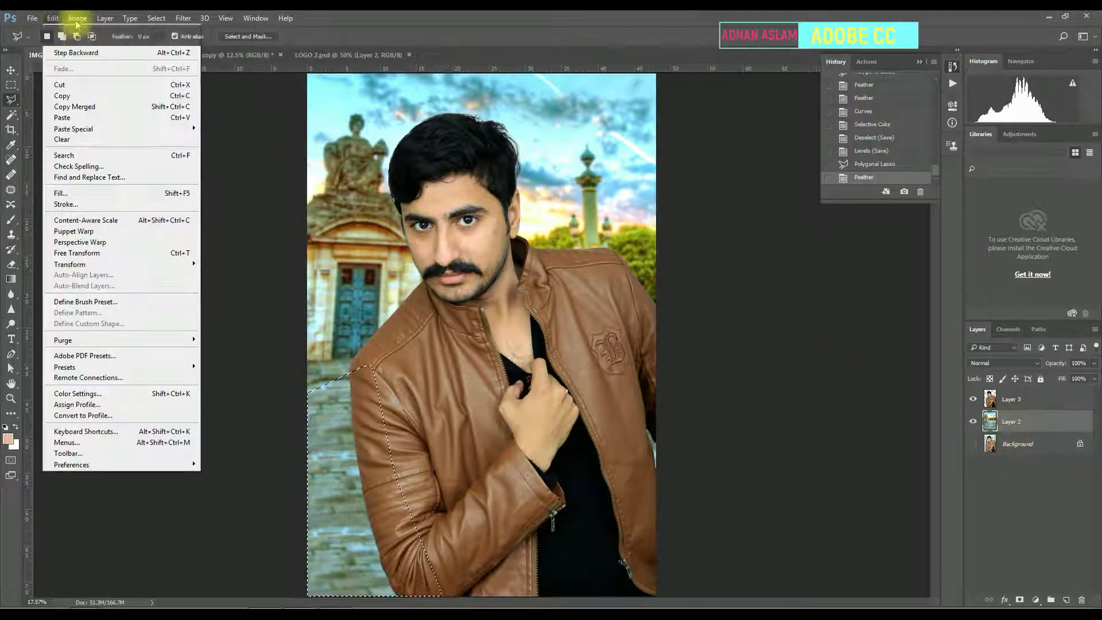
pyautogui.moveTo(78, 18)
pyautogui.moveTo(128, 46)
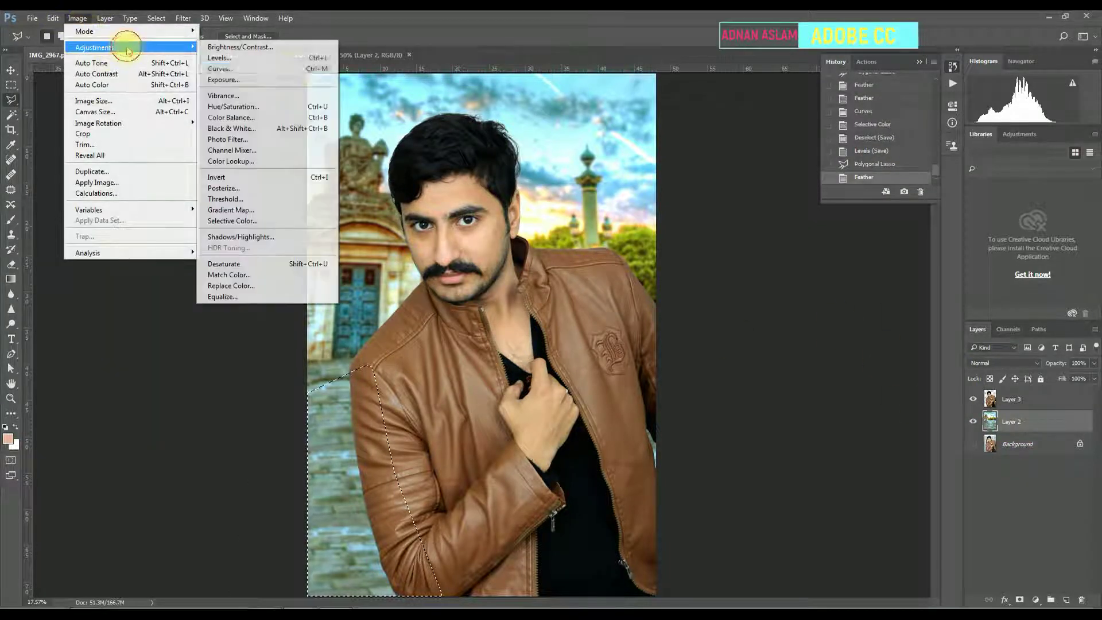
pyautogui.click(299, 118)
pyautogui.moveTo(770, 223)
pyautogui.mouseDown()
pyautogui.moveTo(799, 226)
pyautogui.moveTo(773, 230)
pyautogui.mouseUp()
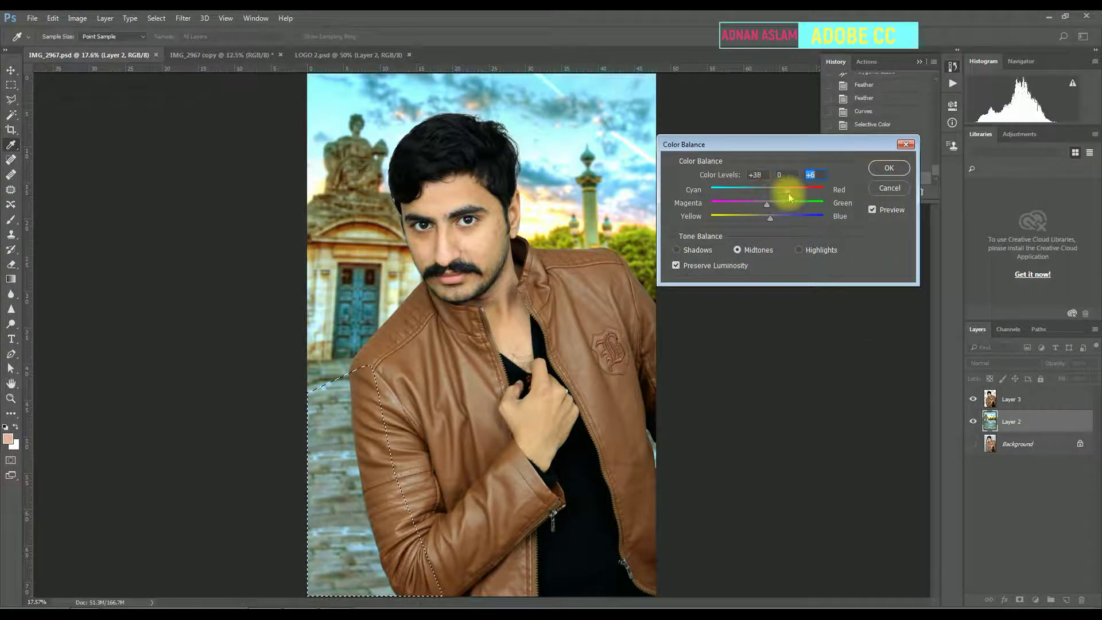
pyautogui.click(889, 167)
pyautogui.hotkey('ctrl', 'd')
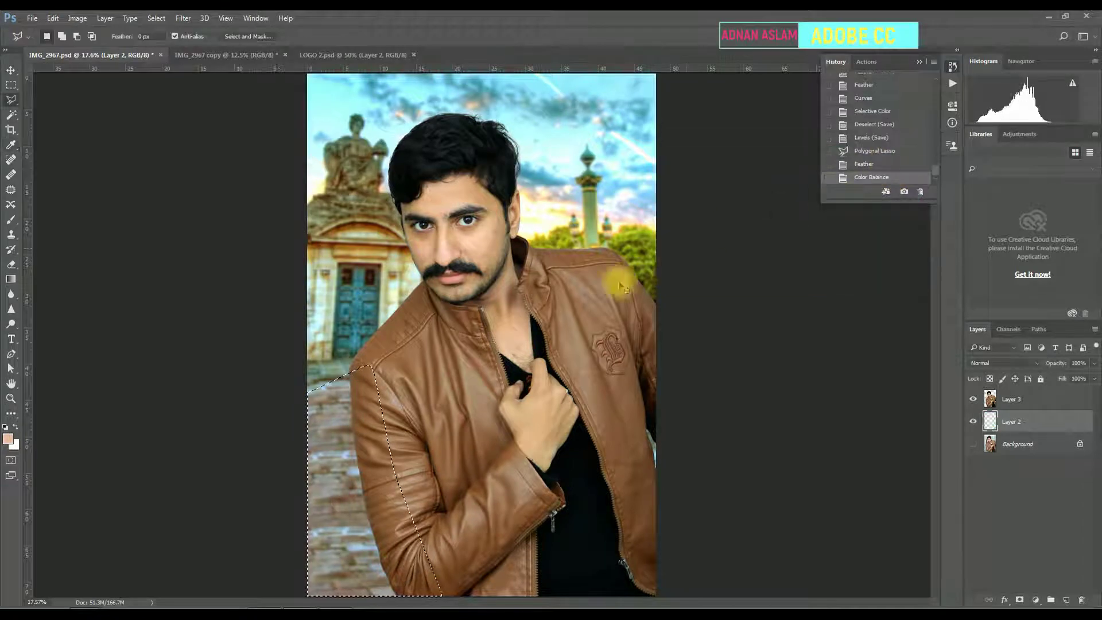
pyautogui.keyDown('alt'); pyautogui.click(463, 334); pyautogui.keyUp('alt')
pyautogui.press('v')
pyautogui.hotkey('ctrl', 's')
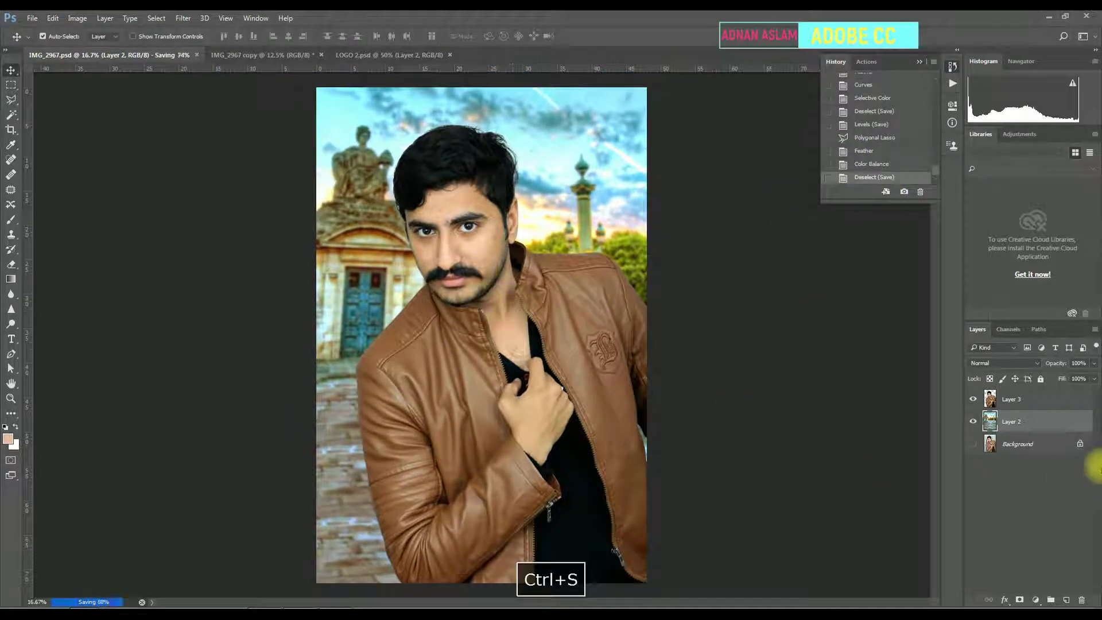
# Add a new layer above the portrait layer and fill it with the merged composite using Apply Image
pyautogui.click(1066, 599)
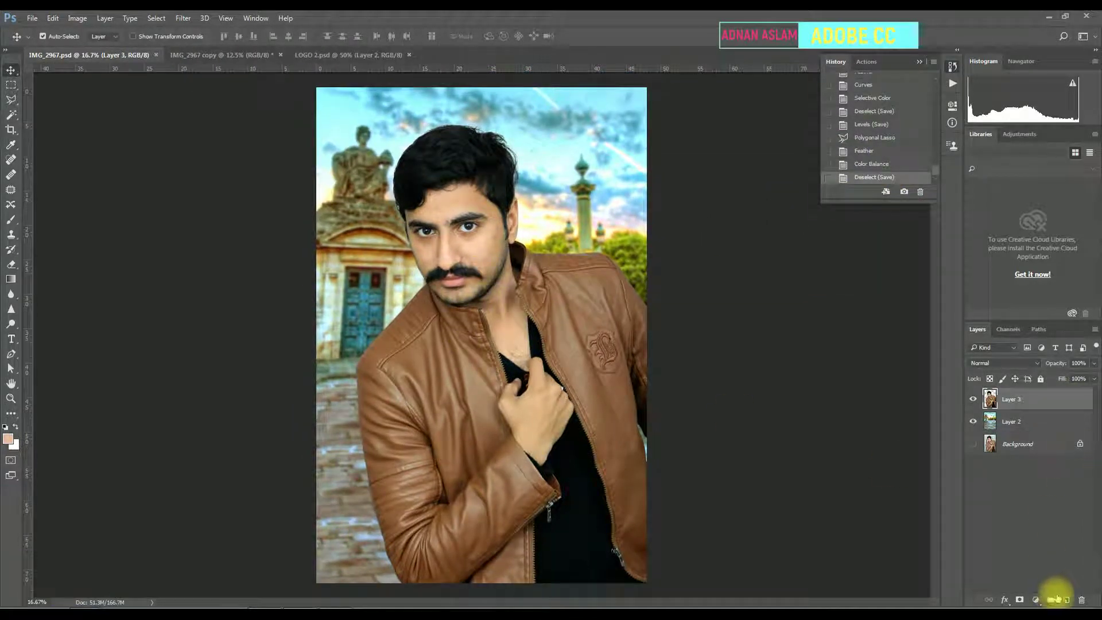
pyautogui.click(69, 19)
pyautogui.click(99, 180)
pyautogui.click(653, 186)
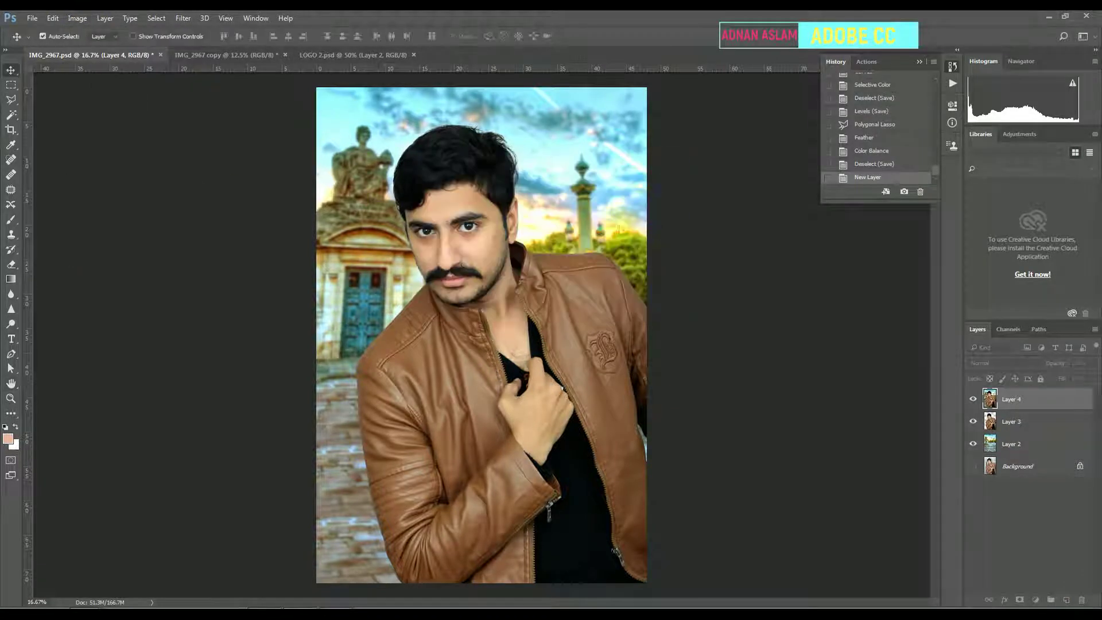
# Select the skin of the face, neck and upper chest with the Quick Selection tool
pyautogui.keyDown('ctrl'); pyautogui.click(454, 189); pyautogui.keyUp('ctrl')
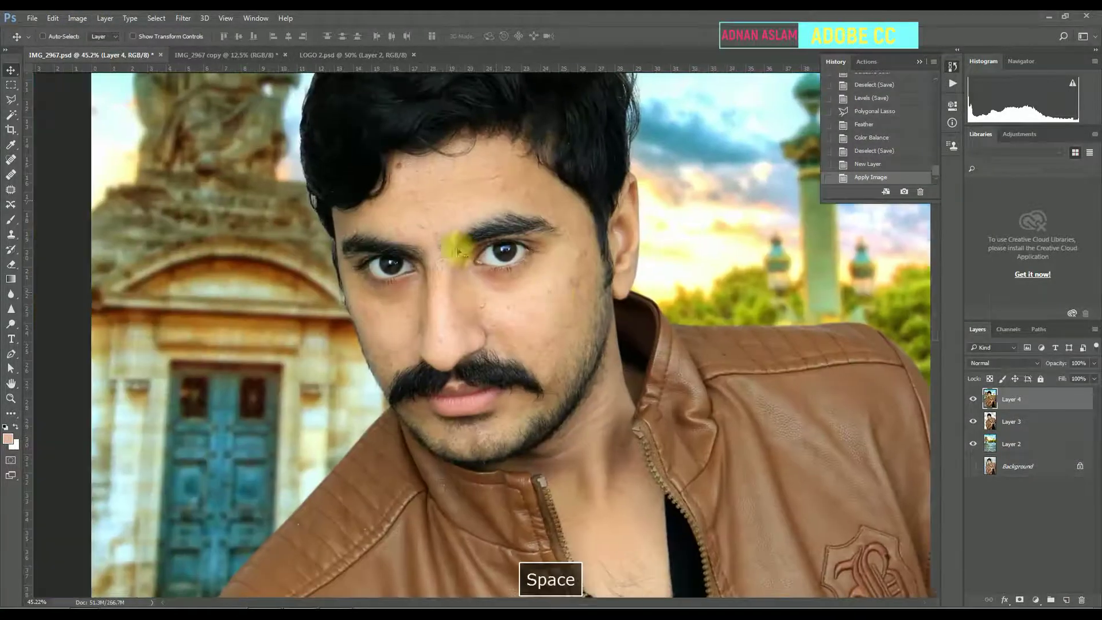
pyautogui.rightClick(11, 114)
pyautogui.click(52, 113)
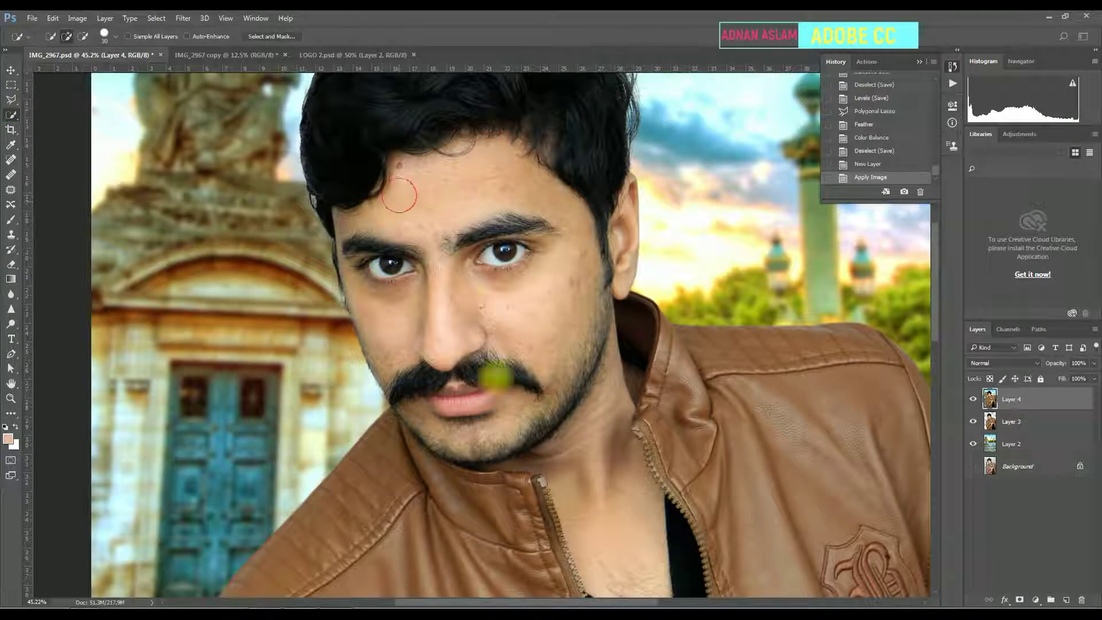
pyautogui.moveTo(495, 377); pyautogui.dragTo(595, 512)
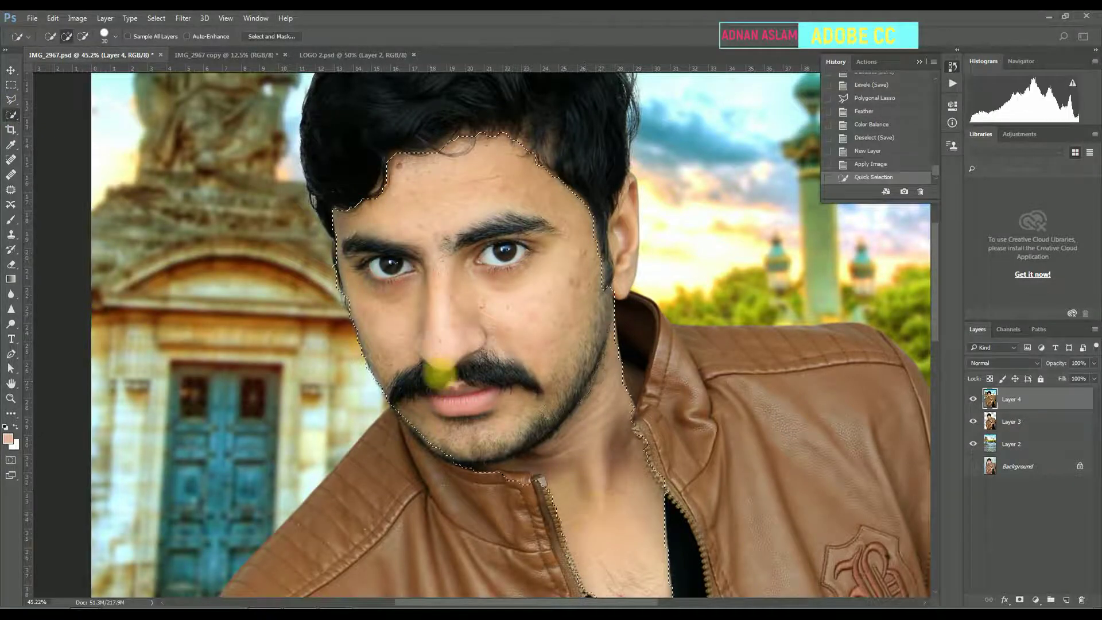
# Feather the skin selection by 2 pixels and save the document
pyautogui.rightClick(443, 271)
pyautogui.click(479, 311)
pyautogui.write('2')
pyautogui.press('Return')
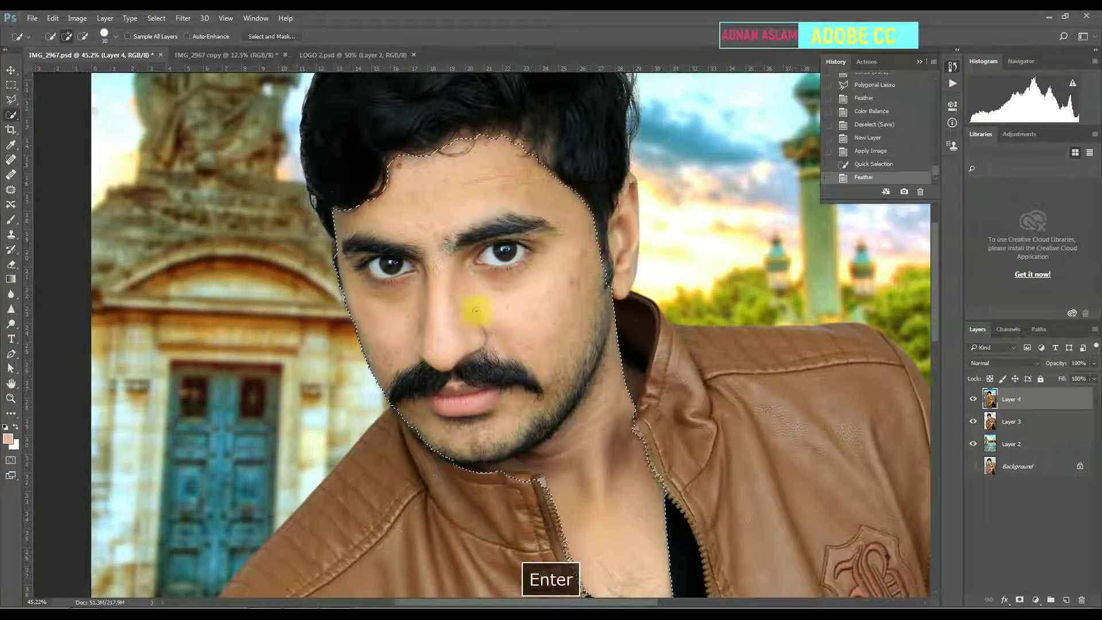
pyautogui.hotkey('ctrl', 's')
# Smooth the selected skin with the Imagenomic Portraiture filter, adding a cheek sample to its skin tones mask, and deselect
pyautogui.click(184, 18)
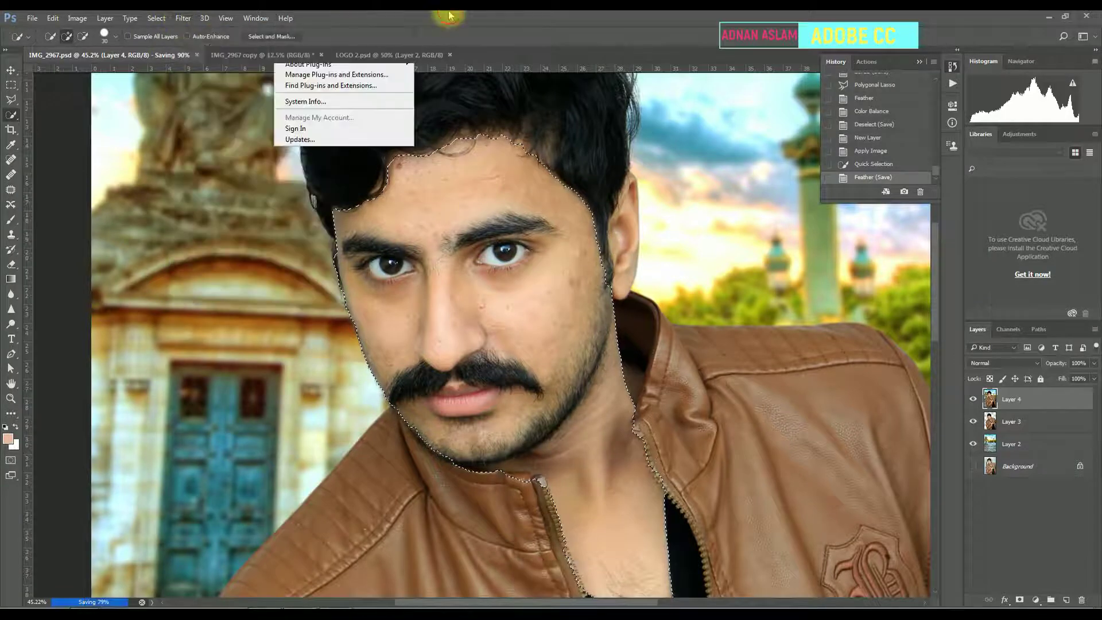
pyautogui.click(184, 18)
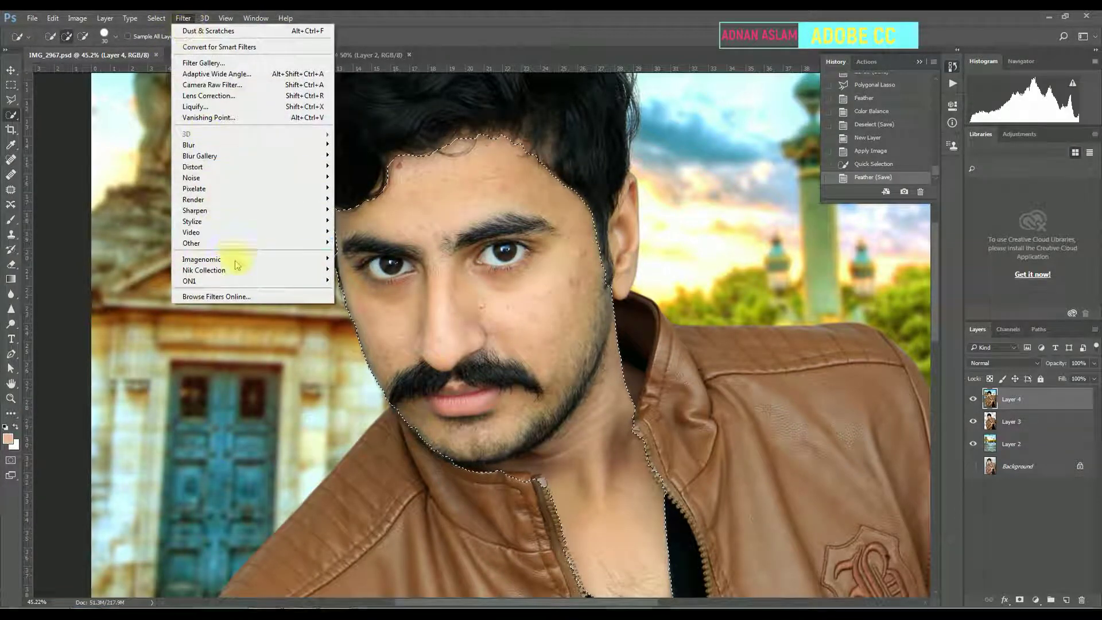
pyautogui.moveTo(247, 259)
pyautogui.click(362, 259)
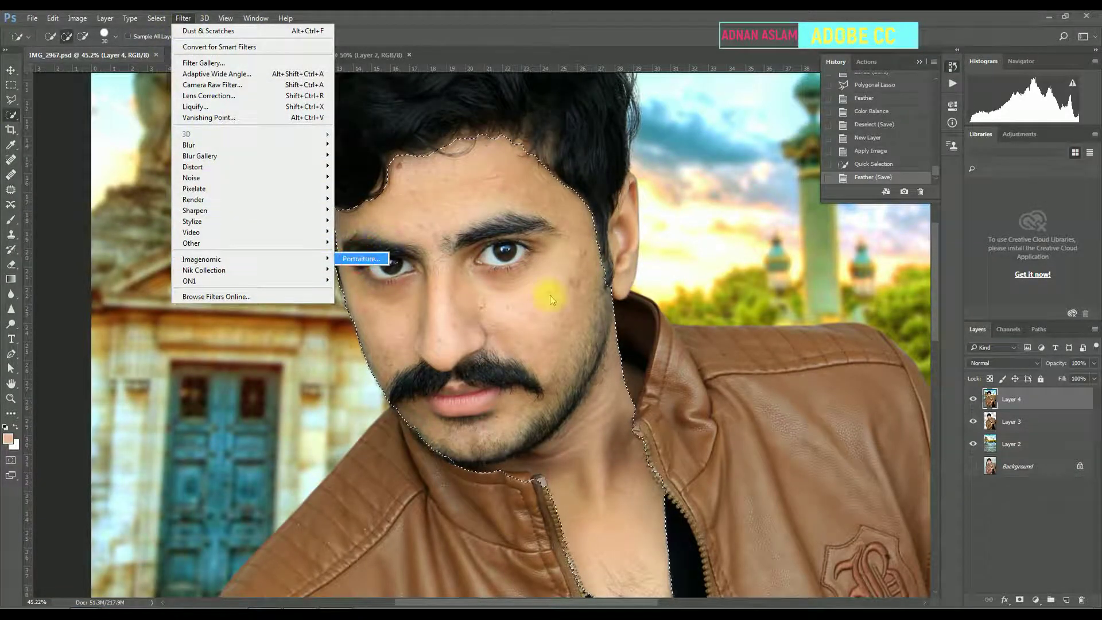
pyautogui.press('space')
pyautogui.hotkey('ctrl', '+')
pyautogui.press('space')
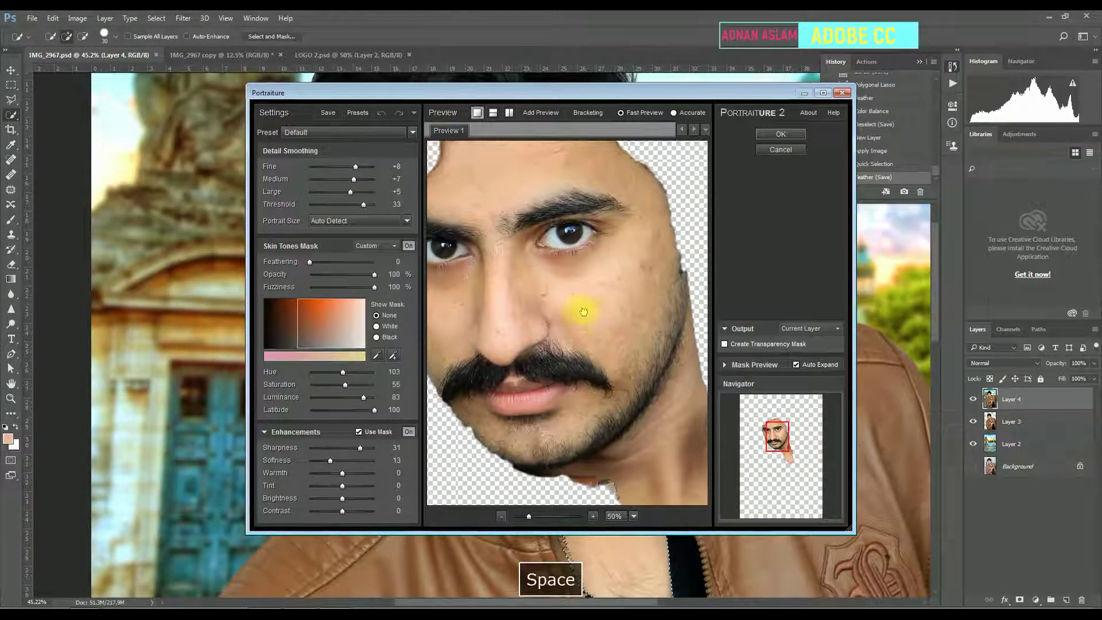
pyautogui.click(394, 356)
pyautogui.click(599, 297)
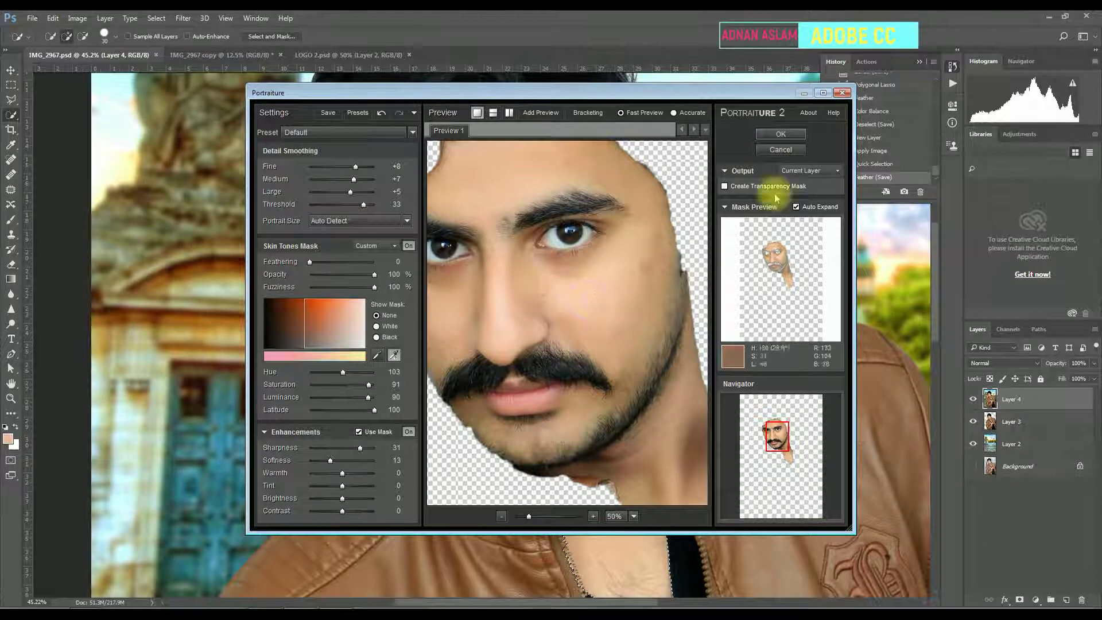
pyautogui.press('Return')
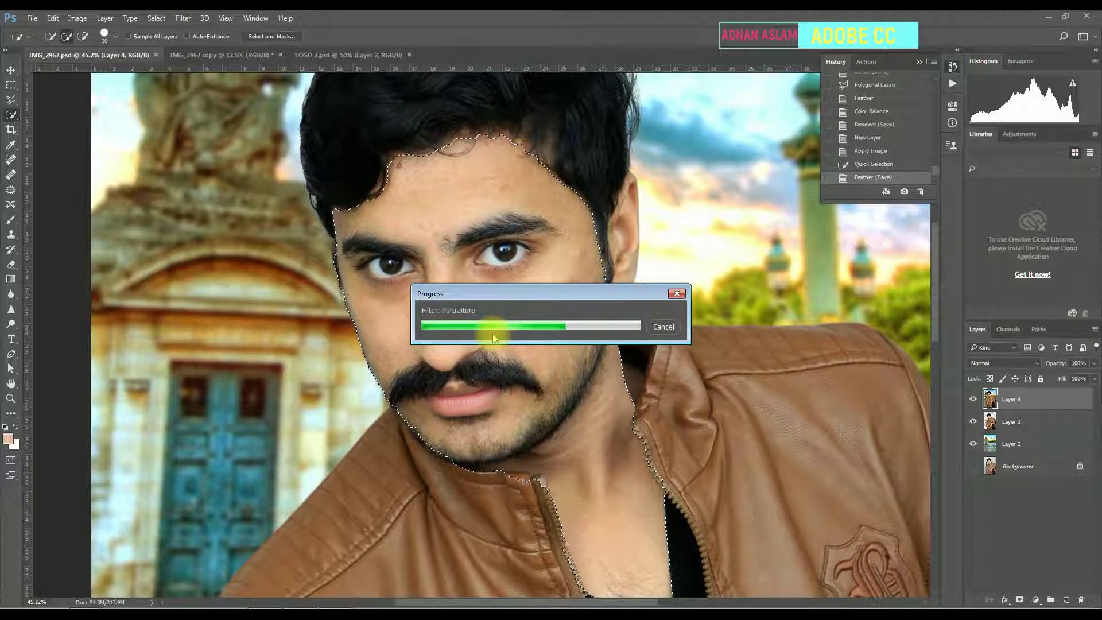
pyautogui.hotkey('ctrl', 'd')
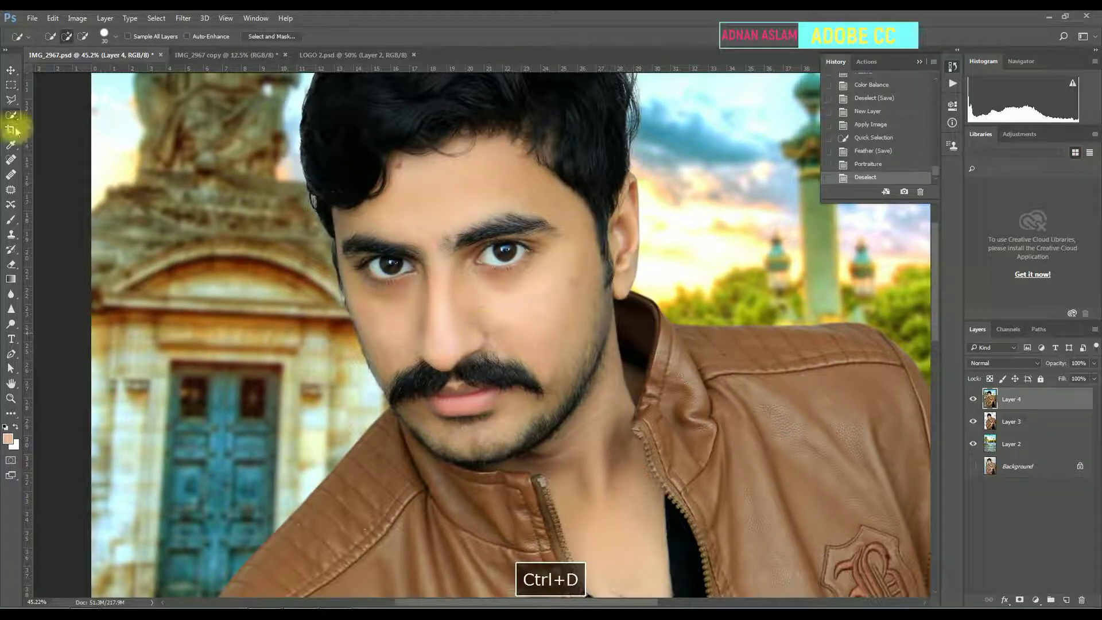
# Restore the original detail of the moustache and both eyes with a 125-pixel History Brush sourced from the Feather (Save) history state
pyautogui.click(10, 249)
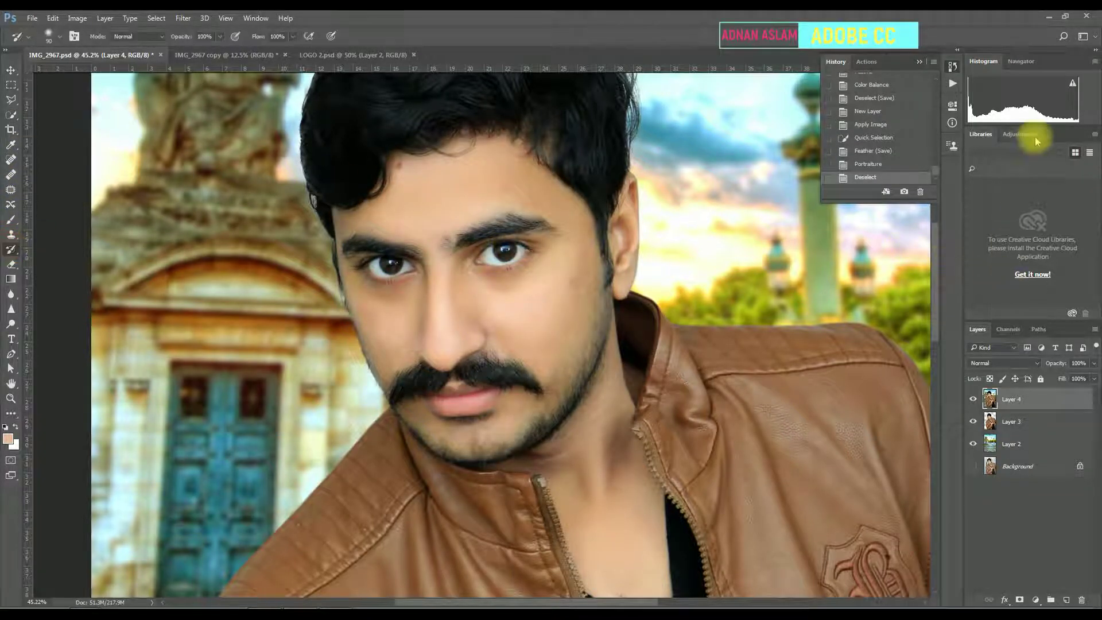
pyautogui.click(828, 151)
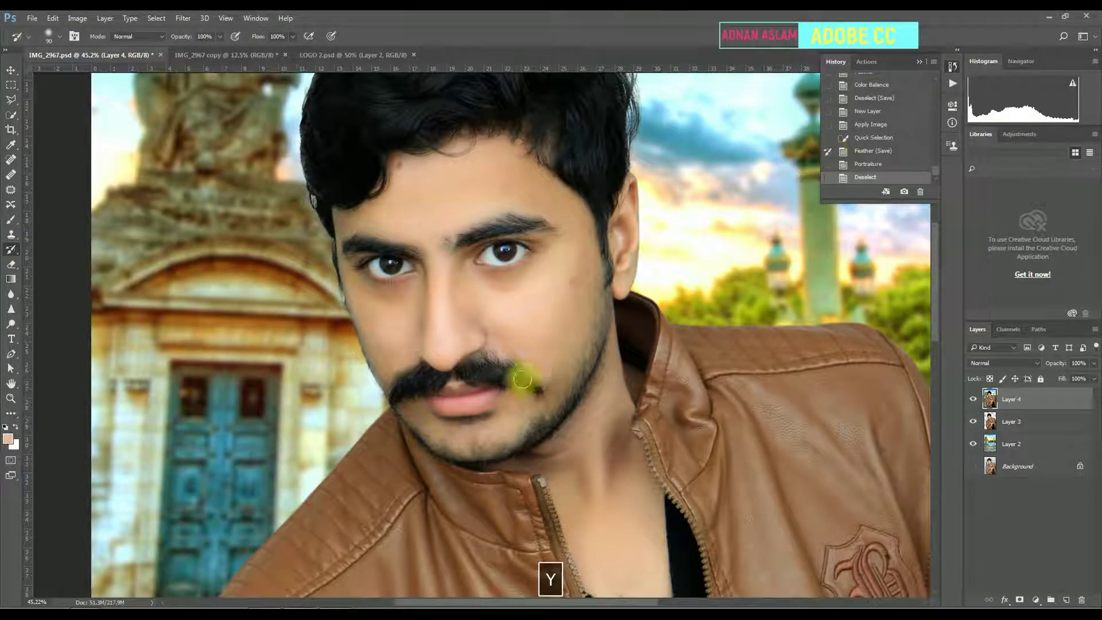
pyautogui.hotkey('ctrl', '+')
pyautogui.press(']')
pyautogui.moveTo(513, 381)
pyautogui.mouseDown()
pyautogui.moveTo(444, 395)
pyautogui.moveTo(411, 369)
pyautogui.mouseUp()
pyautogui.click(504, 240)
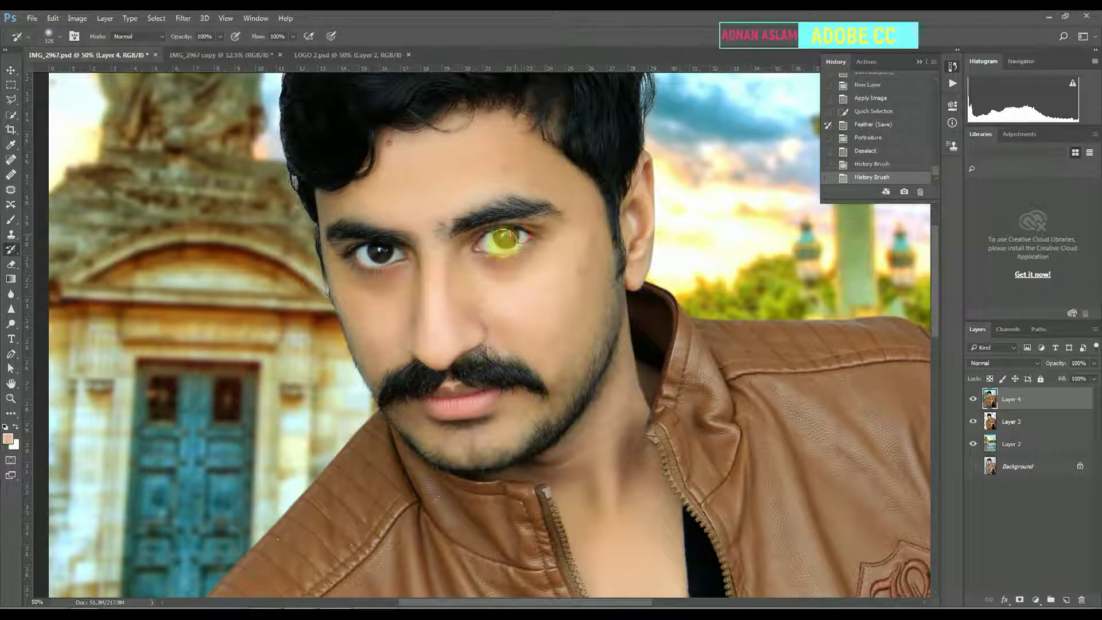
pyautogui.moveTo(386, 242); pyautogui.dragTo(373, 248)
pyautogui.click(372, 233)
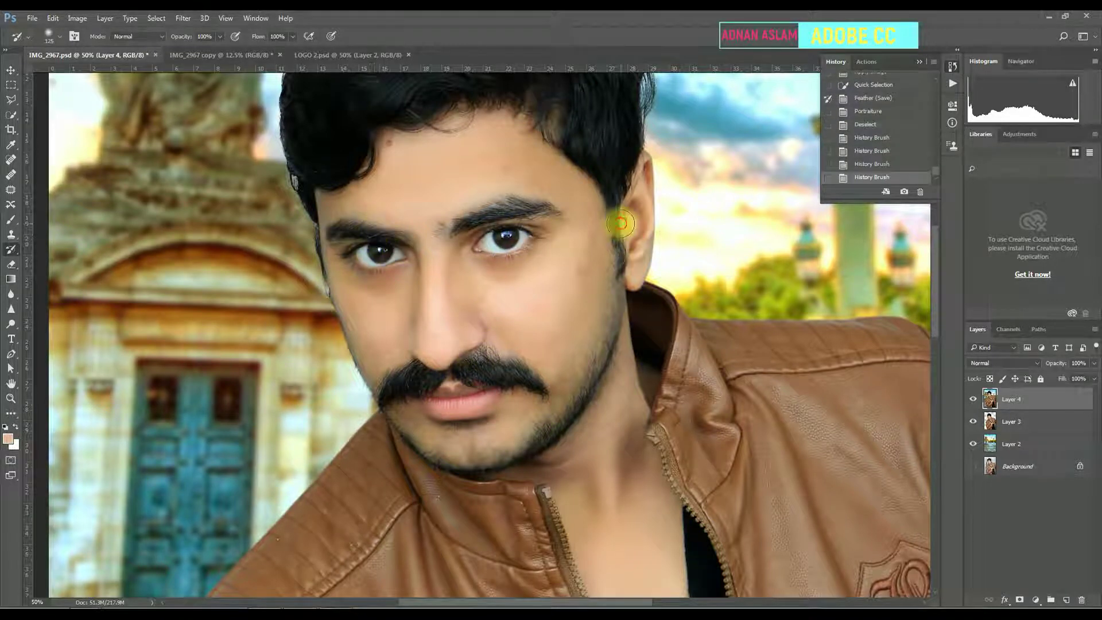
# Restore the original texture of the sideburn, beard, chin and forehead hairline with the History Brush
pyautogui.moveTo(622, 225); pyautogui.dragTo(575, 387)
pyautogui.moveTo(477, 438); pyautogui.dragTo(408, 421)
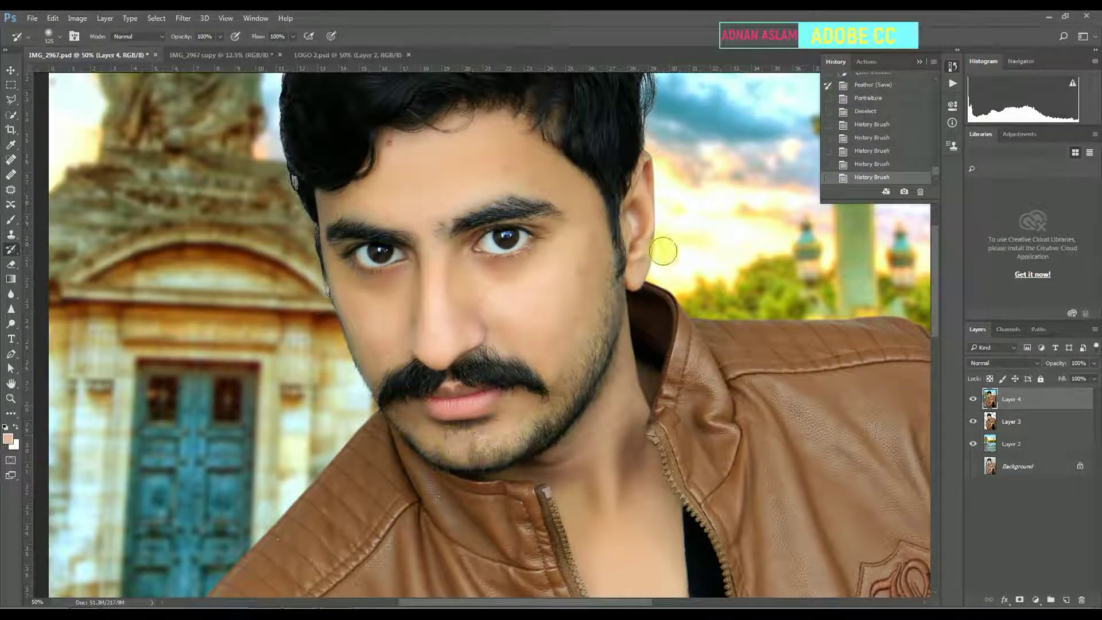
pyautogui.moveTo(619, 193); pyautogui.dragTo(624, 234)
pyautogui.press('space')
pyautogui.moveTo(599, 169); pyautogui.dragTo(635, 240)
pyautogui.moveTo(608, 204); pyautogui.dragTo(558, 184)
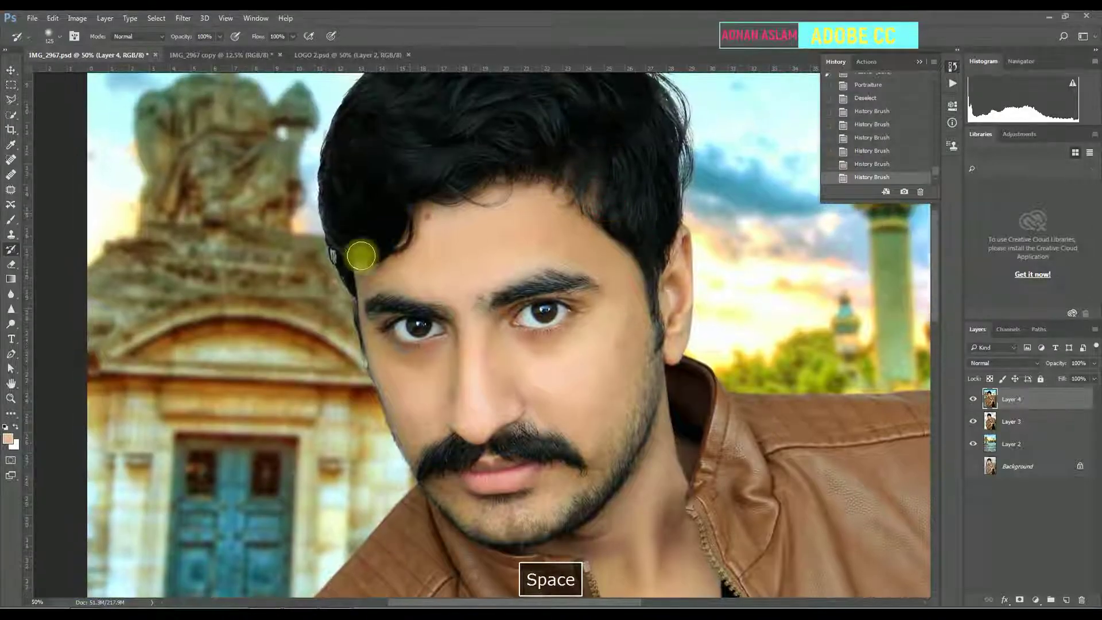
# Remove the mole near the hairline and the mark above the eyebrow with a 40-pixel Spot Healing Brush
pyautogui.press('j')
pyautogui.hotkey('ctrl', '+')
pyautogui.moveTo(458, 280); pyautogui.dragTo(460, 283)
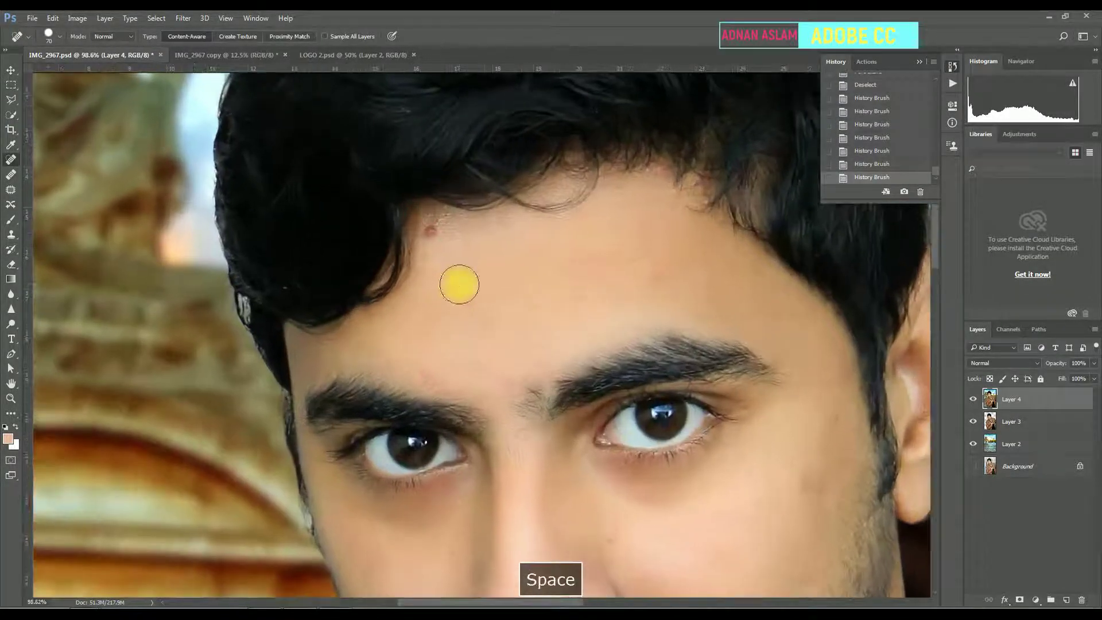
pyautogui.press('[')
pyautogui.press('[')
pyautogui.press('[')
pyautogui.click(431, 234)
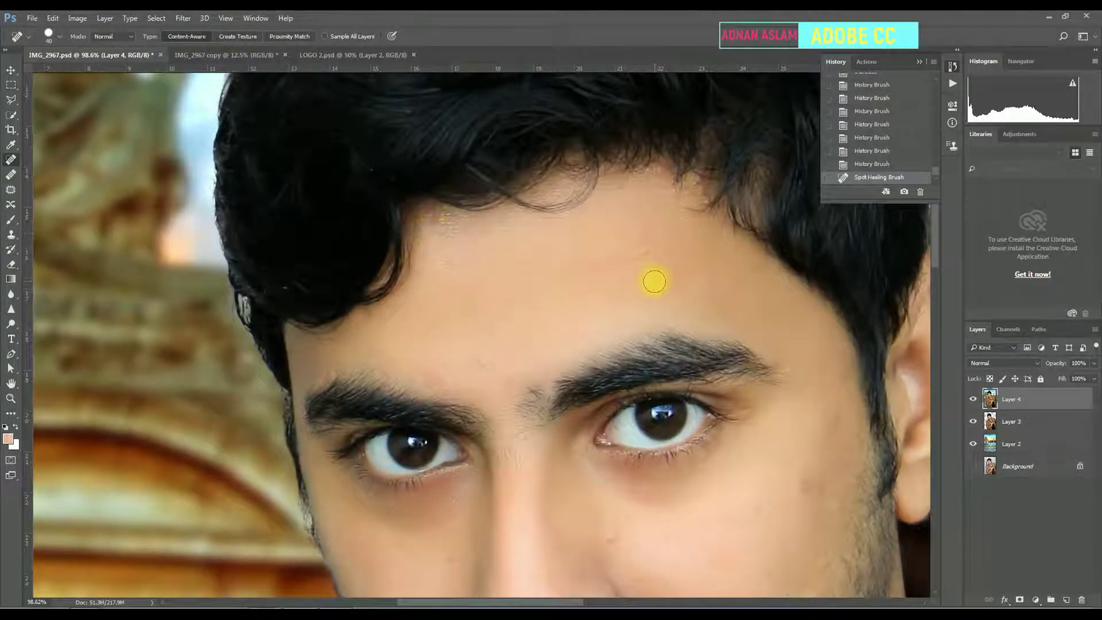
pyautogui.click(652, 278)
# Heal the small blemishes beside the nose and on the cheek near the ear with the Spot Healing Brush
pyautogui.moveTo(717, 399); pyautogui.dragTo(667, 178)
pyautogui.moveTo(543, 339); pyautogui.dragTo(541, 230)
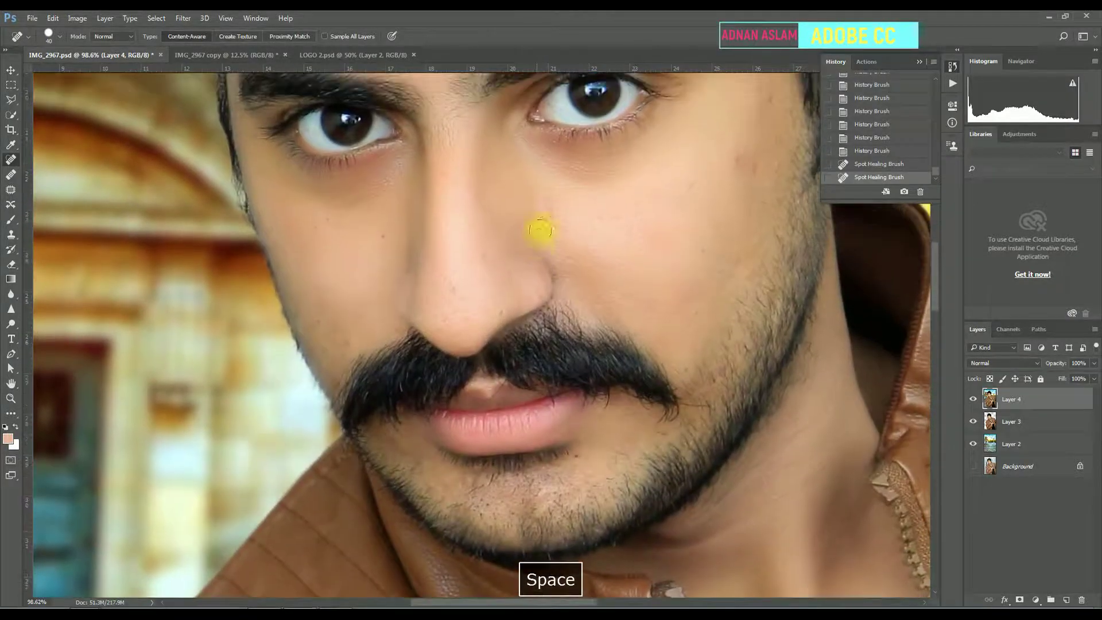
pyautogui.click(543, 213)
pyautogui.click(743, 147)
pyautogui.moveTo(743, 148)
pyautogui.mouseDown()
pyautogui.moveTo(670, 308)
pyautogui.moveTo(644, 445)
pyautogui.moveTo(627, 439)
pyautogui.mouseUp()
# Even out the cheek and forehead tones by painting sampled skin colours with a soft brush at 6% flow
pyautogui.press('b')
pyautogui.keyDown('alt'); pyautogui.click(642, 320); pyautogui.keyUp('alt')
pyautogui.scroll(-5, 584, 417)
pyautogui.press('space')
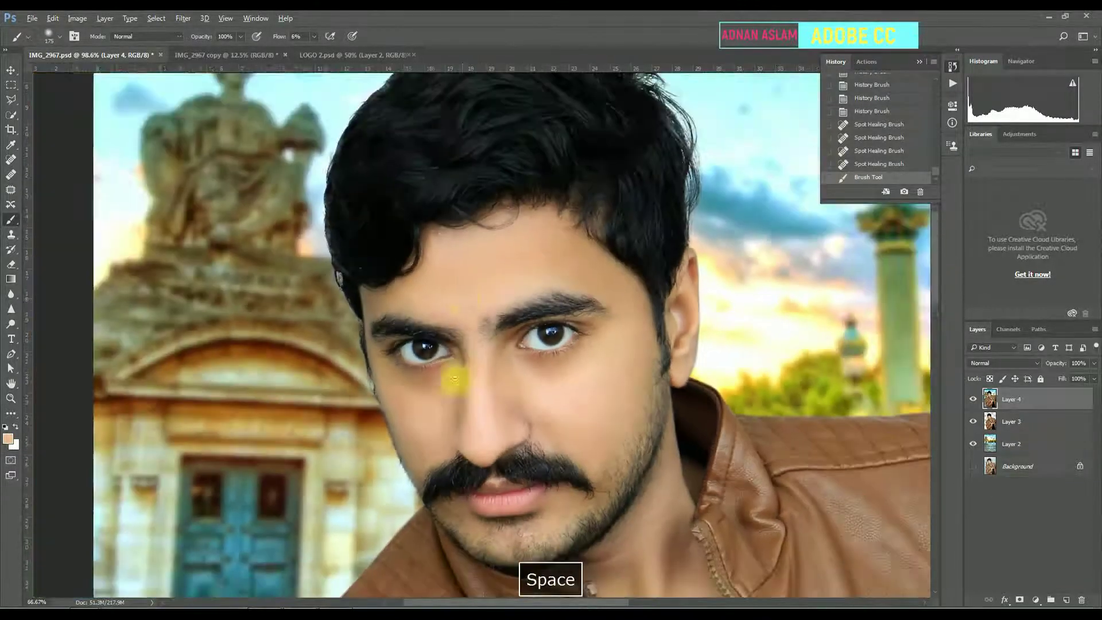
pyautogui.keyDown('alt'); pyautogui.click(467, 284); pyautogui.keyUp('alt')
pyautogui.moveTo(425, 290)
pyautogui.mouseDown()
pyautogui.moveTo(520, 260)
pyautogui.moveTo(498, 263)
pyautogui.moveTo(601, 283)
pyautogui.moveTo(579, 262)
pyautogui.moveTo(630, 316)
pyautogui.moveTo(612, 338)
pyautogui.mouseUp()
# Smooth the tones under the eye, on the cheek and along the nose bridge using a smaller brush with nearby sampled skin colours
pyautogui.press('[')
pyautogui.press('[')
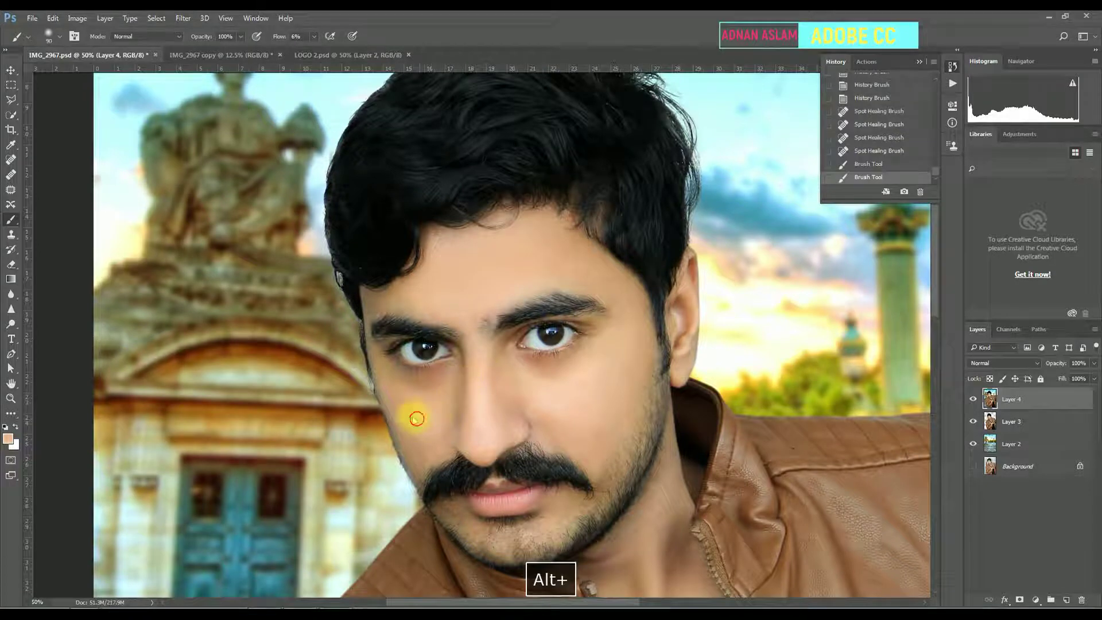
pyautogui.keyDown('alt'); pyautogui.click(408, 417); pyautogui.keyUp('alt')
pyautogui.moveTo(409, 419)
pyautogui.mouseDown()
pyautogui.moveTo(421, 462)
pyautogui.moveTo(408, 387)
pyautogui.moveTo(388, 380)
pyautogui.moveTo(414, 402)
pyautogui.moveTo(443, 392)
pyautogui.moveTo(435, 409)
pyautogui.mouseUp()
pyautogui.keyDown('alt'); pyautogui.click(416, 402); pyautogui.keyUp('alt')
pyautogui.keyDown('alt'); pyautogui.click(432, 419); pyautogui.keyUp('alt')
pyautogui.moveTo(435, 422)
pyautogui.mouseDown()
pyautogui.moveTo(448, 383)
pyautogui.moveTo(454, 402)
pyautogui.mouseUp()
pyautogui.keyDown('alt'); pyautogui.click(481, 443); pyautogui.keyUp('alt')
pyautogui.moveTo(478, 349); pyautogui.dragTo(474, 386)
pyautogui.keyDown('alt'); pyautogui.click(470, 425); pyautogui.keyUp('alt')
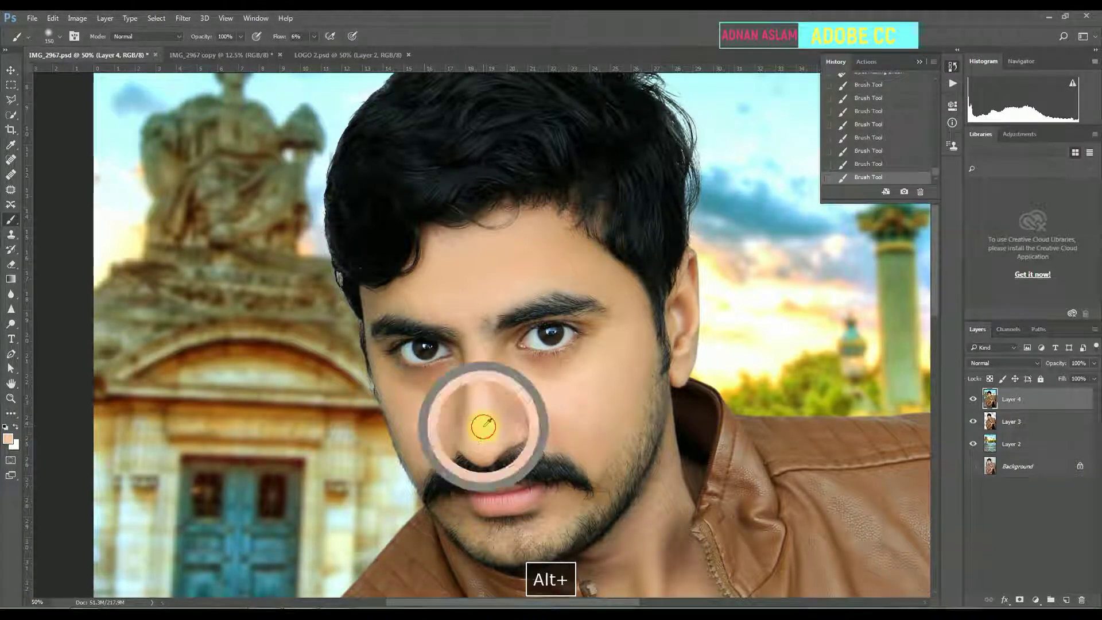
pyautogui.keyDown('alt'); pyautogui.click(418, 430); pyautogui.keyUp('alt')
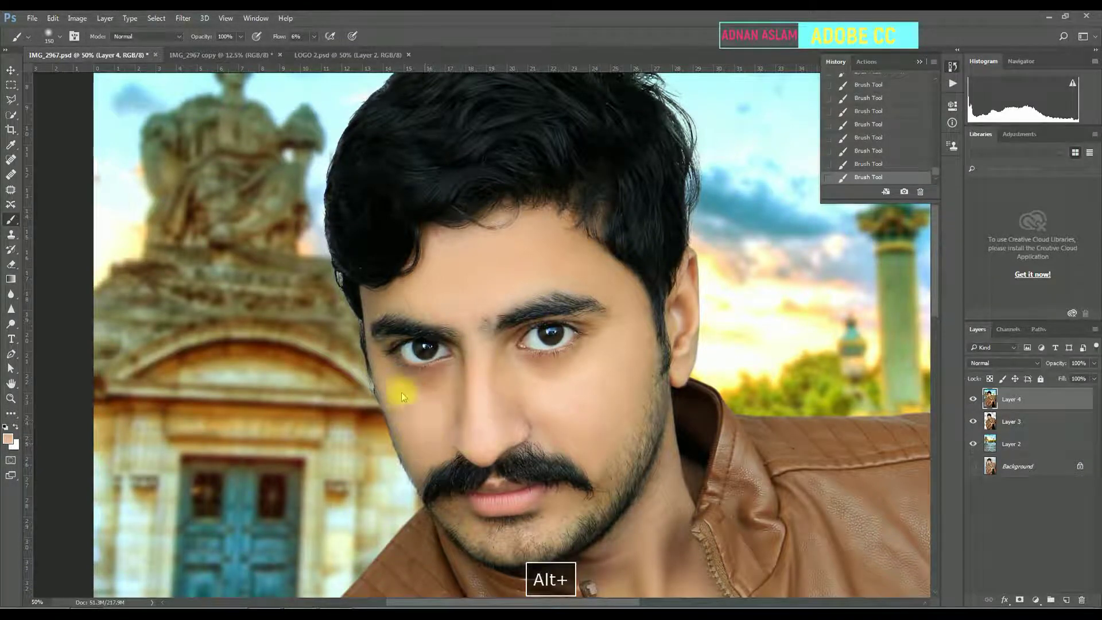
pyautogui.hotkey('ctrl', 'alt', 'z')
pyautogui.hotkey('ctrl', 'alt', 'z')
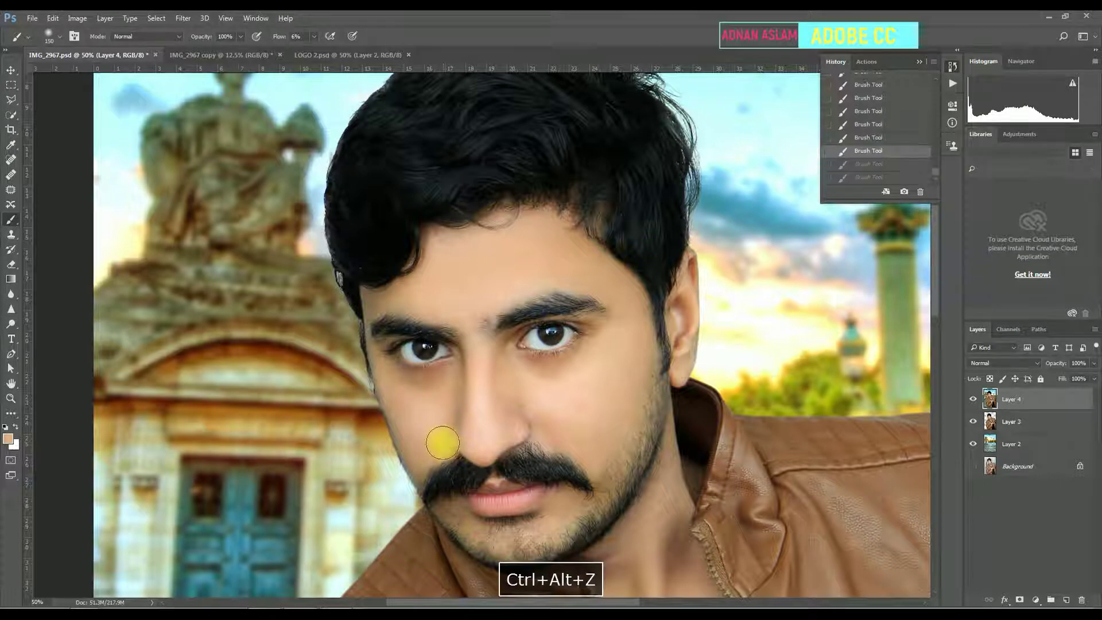
# Blend the skin around the mouth and chin with sampled tones using a 90-pixel brush, and save the document
pyautogui.press('[')
pyautogui.press('[')
pyautogui.press('[')
pyautogui.keyDown('alt'); pyautogui.click(480, 517); pyautogui.keyUp('alt')
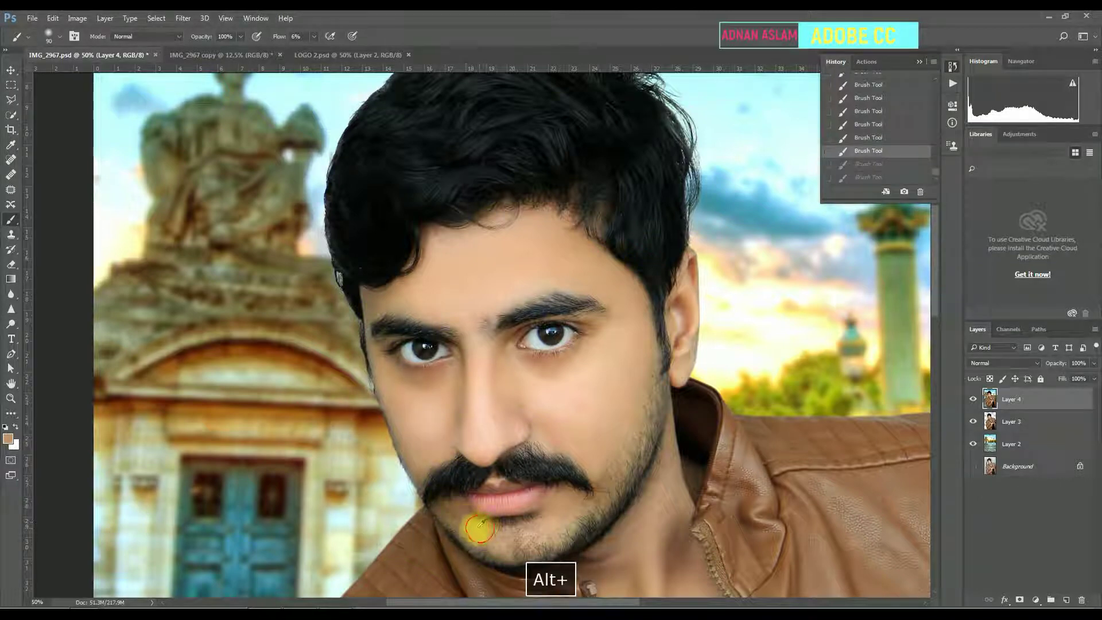
pyautogui.keyDown('alt'); pyautogui.click(569, 500); pyautogui.keyUp('alt')
pyautogui.moveTo(462, 528); pyautogui.dragTo(460, 529)
pyautogui.hotkey('ctrl', '-')
pyautogui.hotkey('ctrl', '-')
pyautogui.hotkey('ctrl', '-')
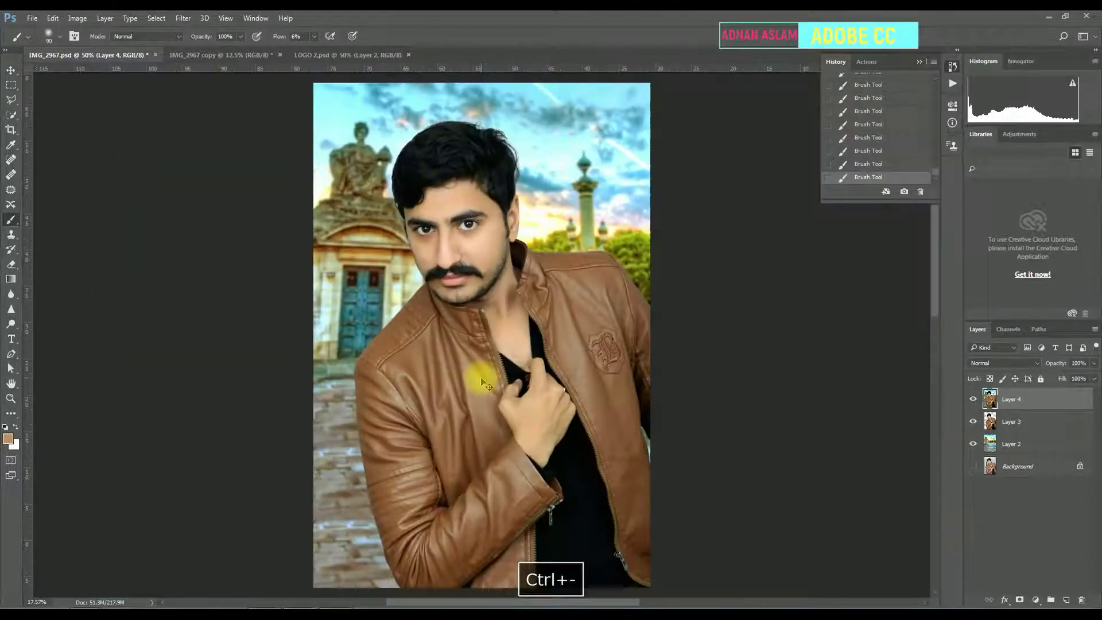
pyautogui.hotkey('ctrl', 's')
# Select the skin of the face, neck and upper chest with Quick Selection and feather it by 5 pixels
pyautogui.press('w')
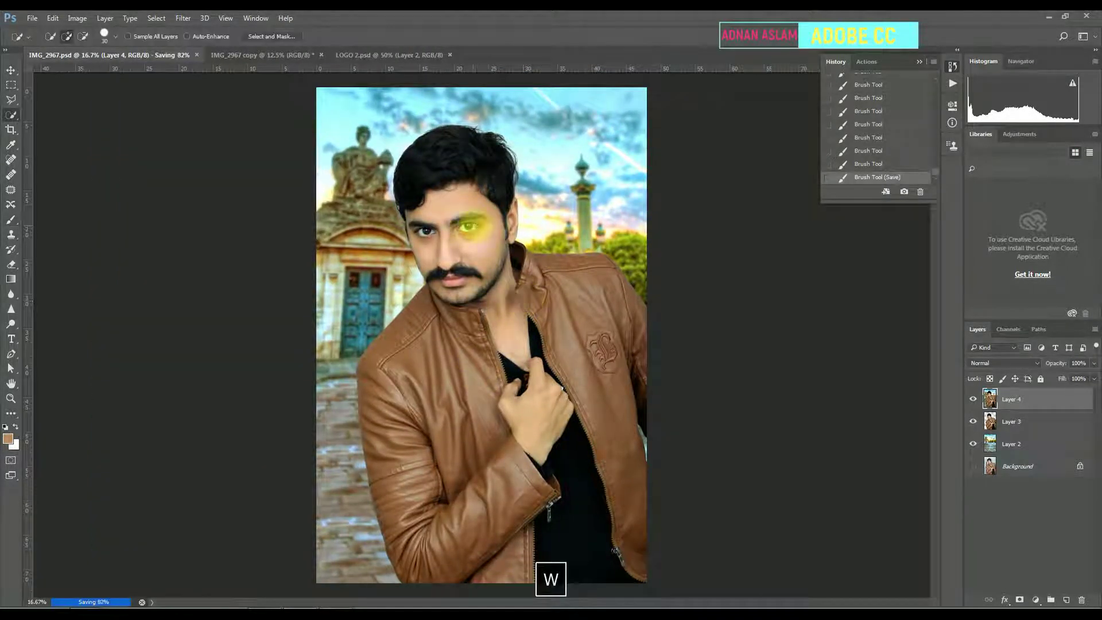
pyautogui.moveTo(445, 206); pyautogui.dragTo(511, 345)
pyautogui.hotkey('shift', 'F6')
pyautogui.write('5')
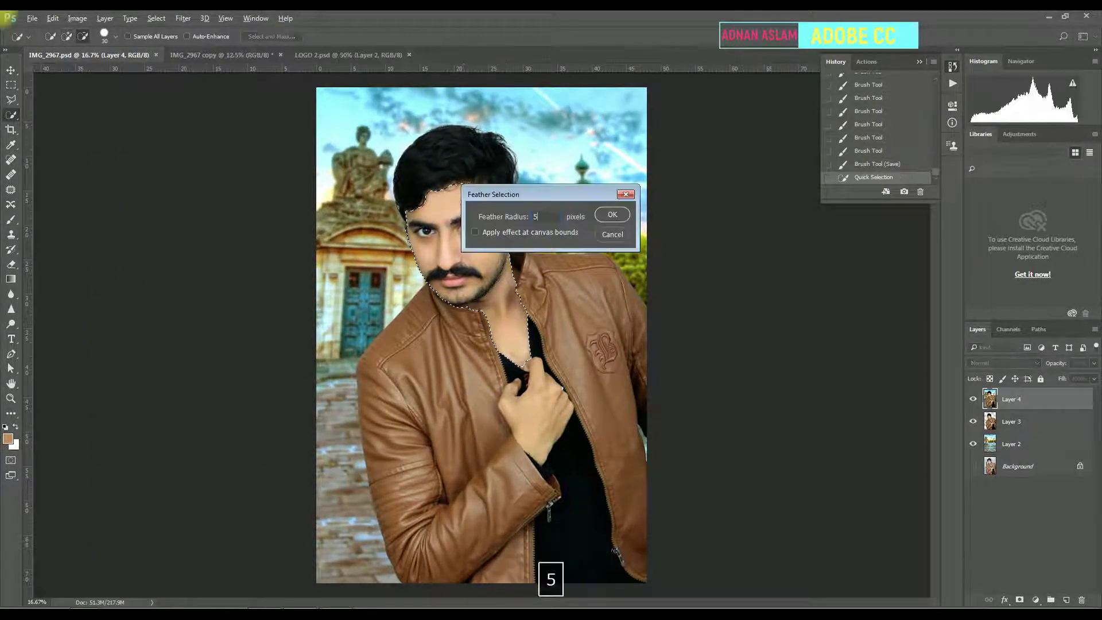
pyautogui.press('Return')
# Sharpen the selected skin with Smart Sharpen at 200% amount, 1.0 px radius, 10% noise reduction and Lens Blur removal
pyautogui.click(157, 17)
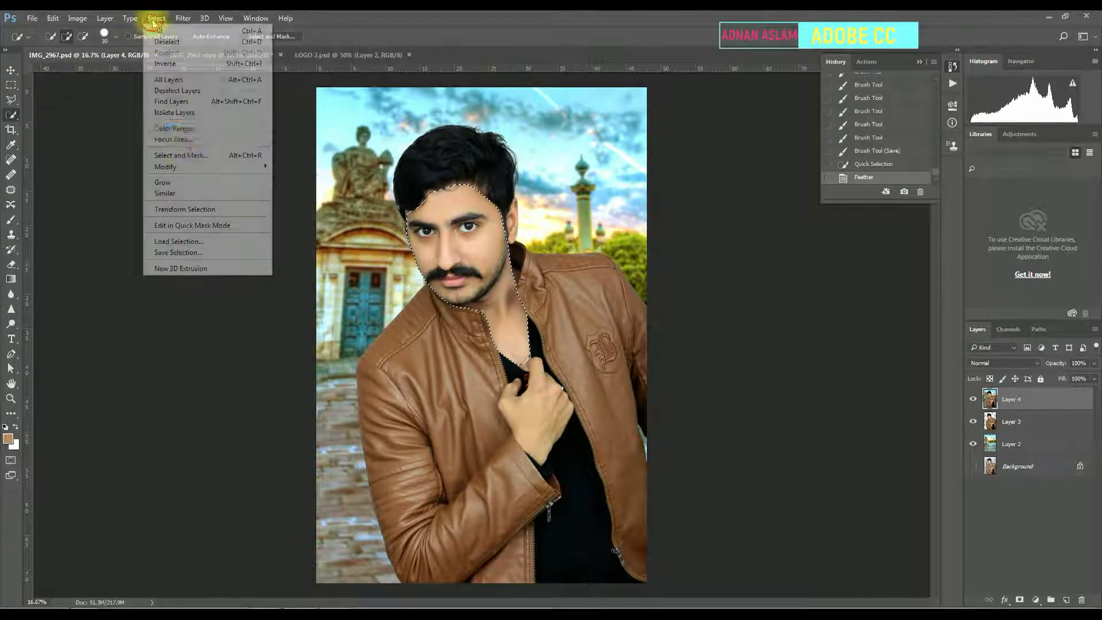
pyautogui.moveTo(183, 18)
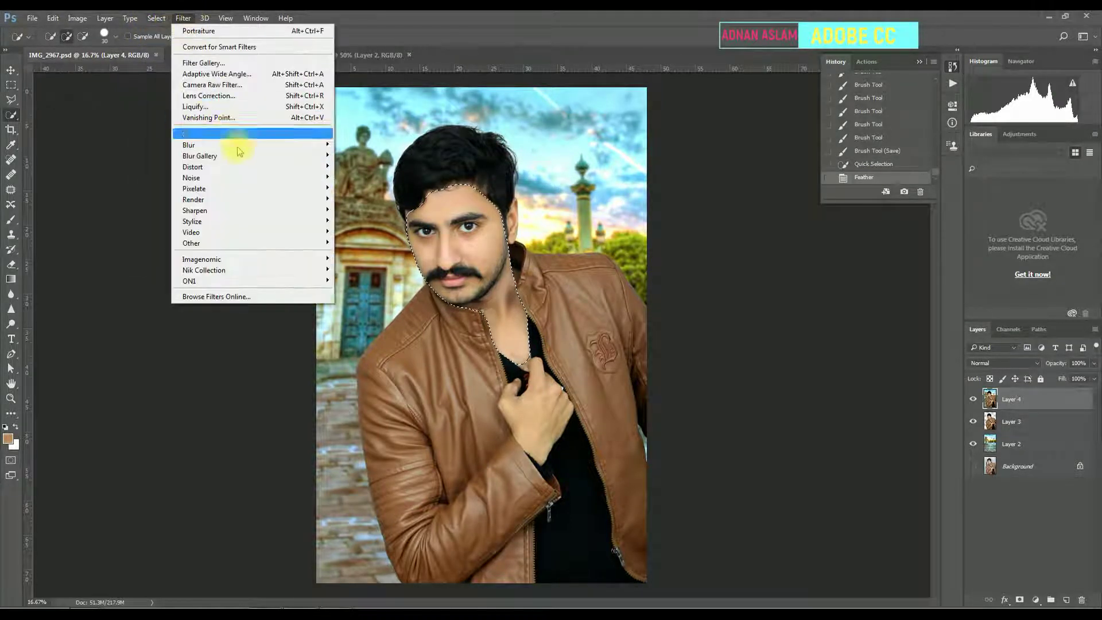
pyautogui.moveTo(264, 211)
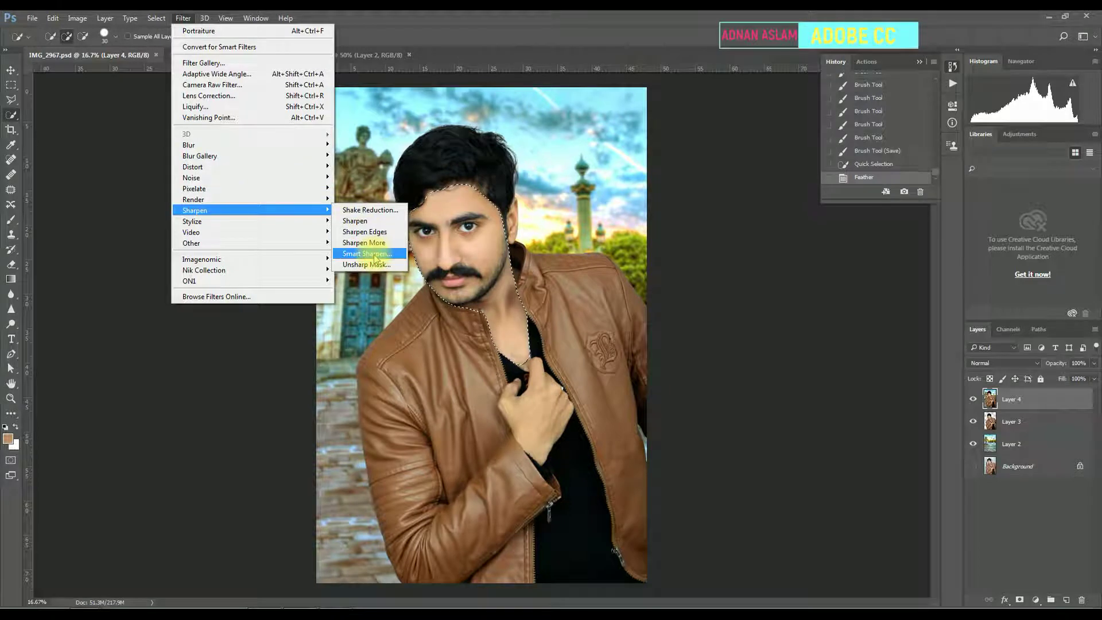
pyautogui.click(366, 255)
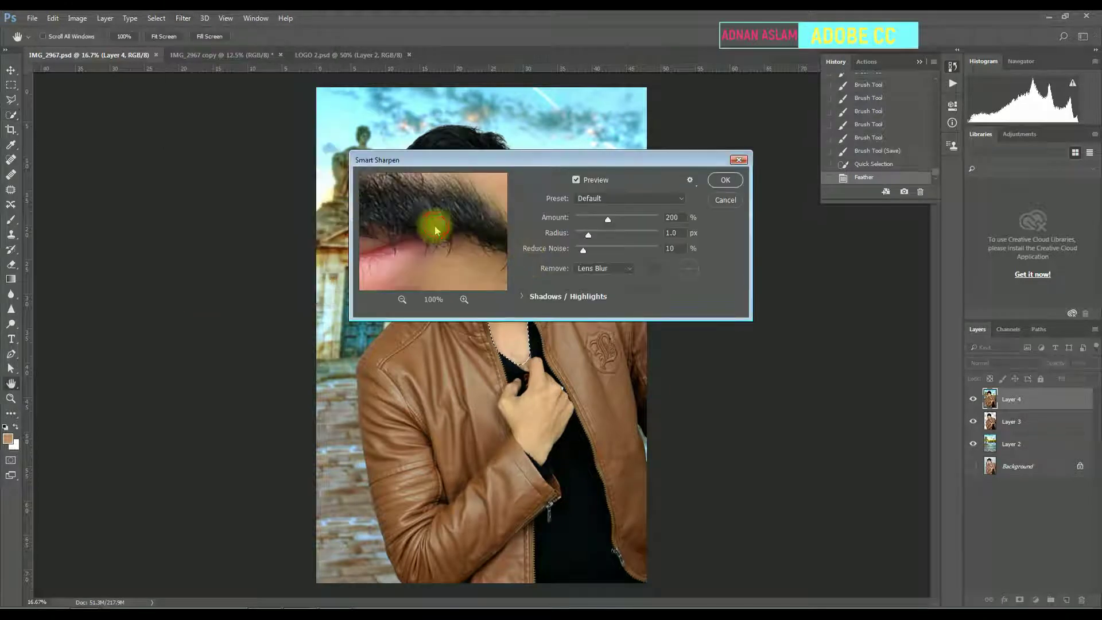
pyautogui.press('Return')
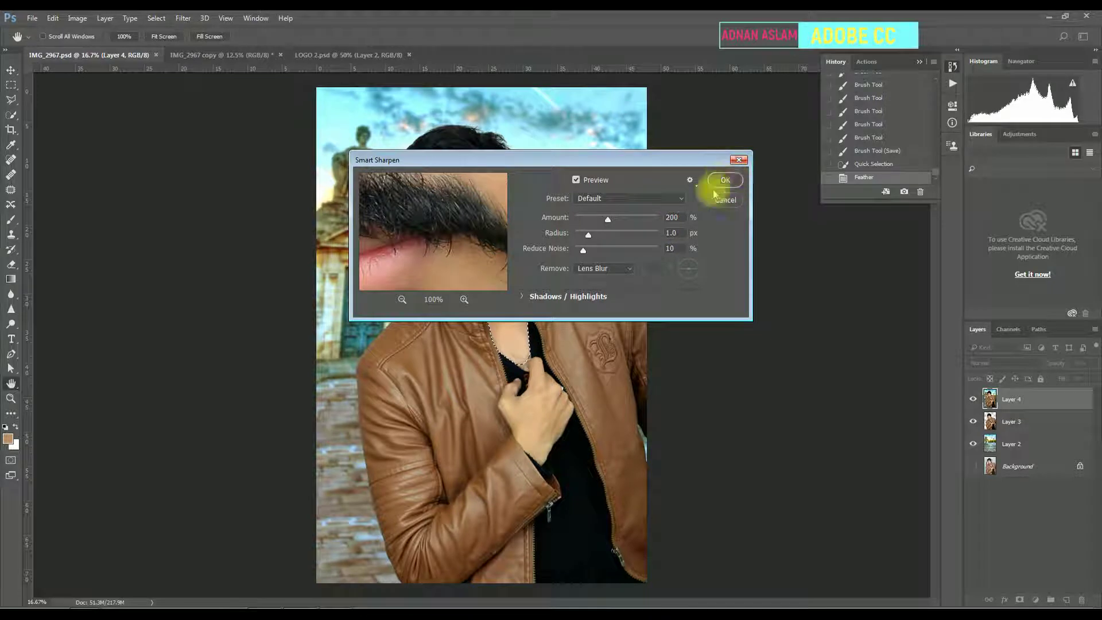
pyautogui.click(726, 182)
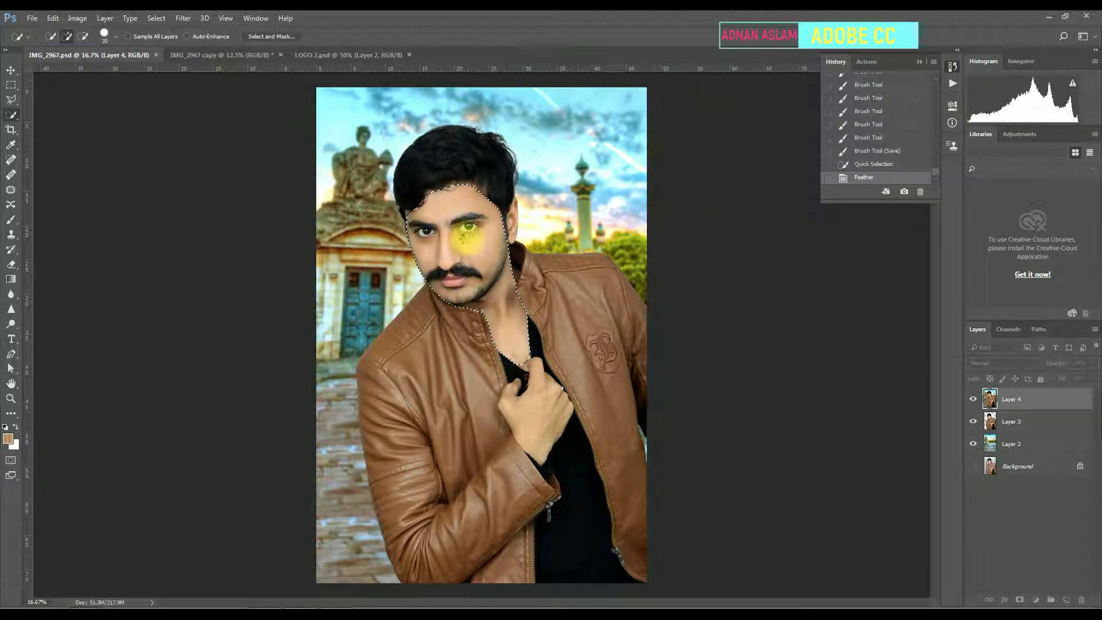
# Compare the face with and without the sharpening, then deselect it and save the document
pyautogui.moveTo(466, 239); pyautogui.dragTo(520, 343)
pyautogui.hotkey('ctrl', 'z')
pyautogui.hotkey('ctrl', 'z')
pyautogui.hotkey('ctrl', 'd')
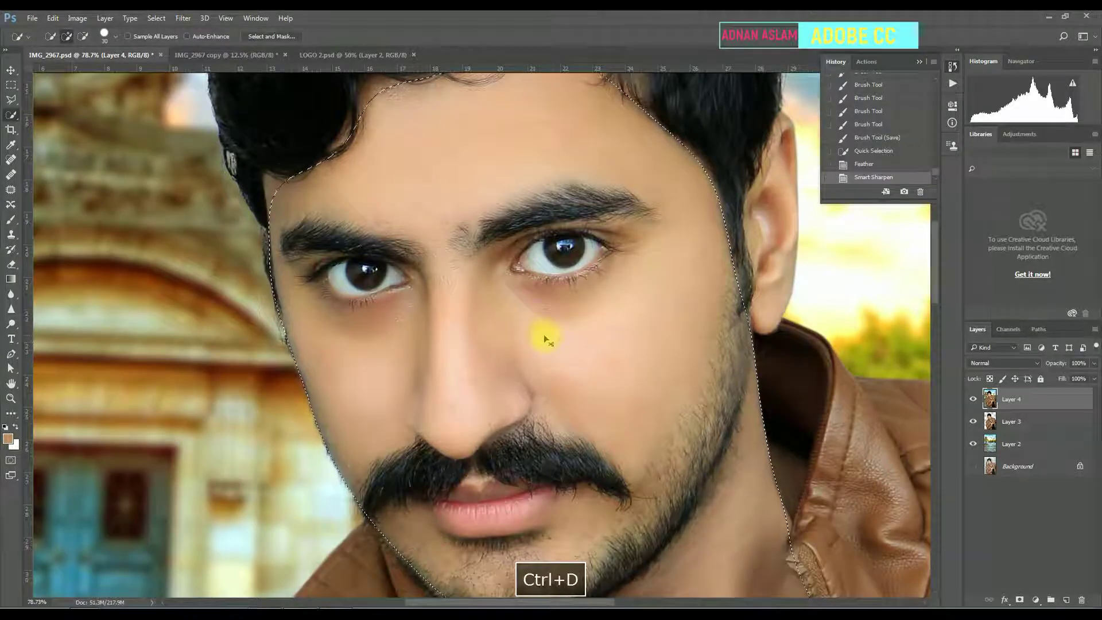
pyautogui.hotkey('ctrl', '0')
pyautogui.press('v')
pyautogui.hotkey('ctrl', 's')
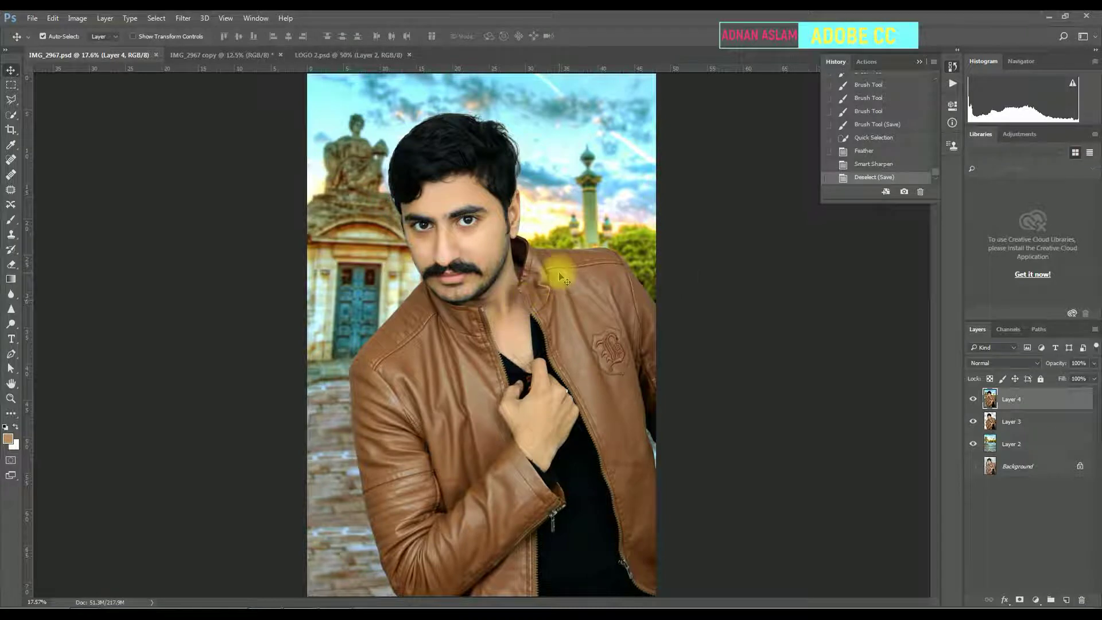
# Sample the pale yellow of the sunset sky beside the column as brush colour and add a new layer on top
pyautogui.press('b')
pyautogui.keyDown('alt'); pyautogui.click(563, 217); pyautogui.keyUp('alt')
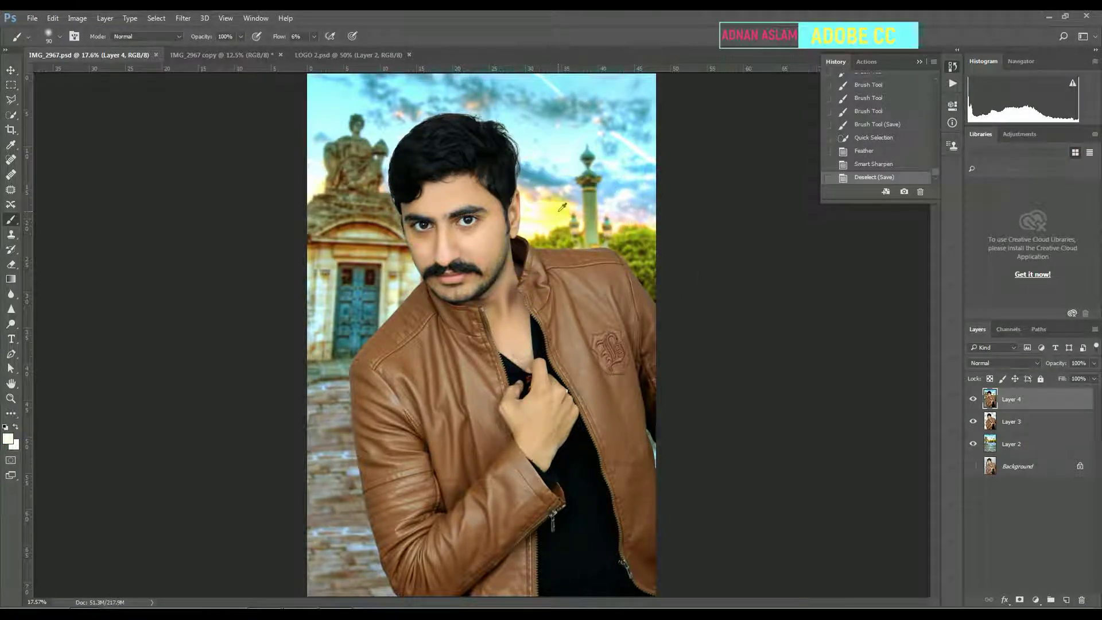
pyautogui.keyDown('alt'); pyautogui.click(561, 209); pyautogui.keyUp('alt')
pyautogui.click(1065, 601)
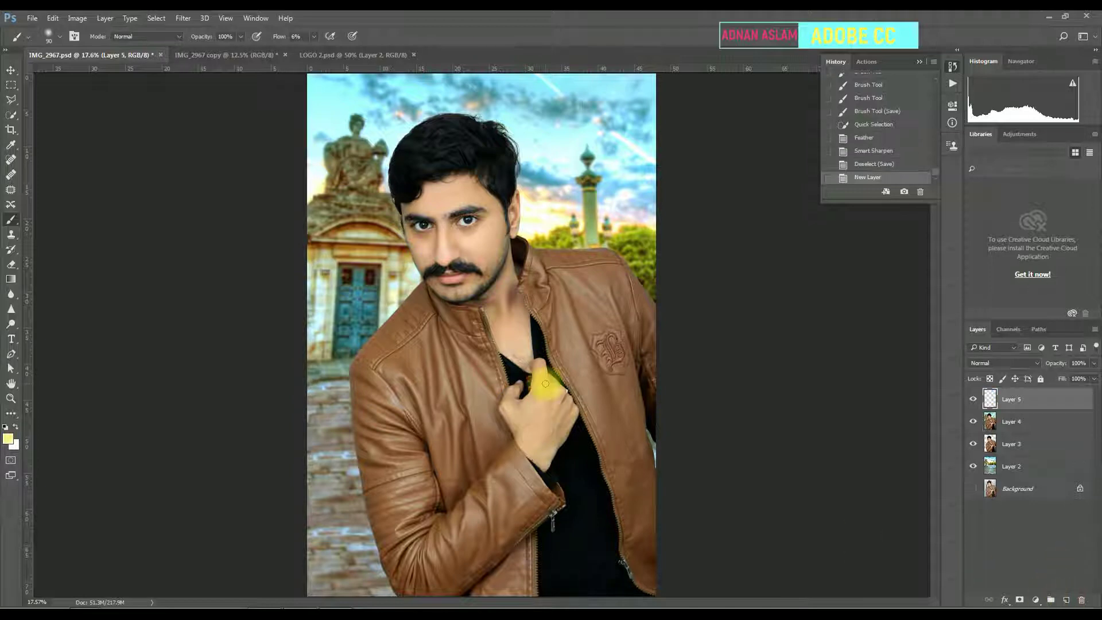
# Paint a large soft yellow glow over the chest with a 1600-pixel brush, raising its flow to 86%
pyautogui.press(']')
pyautogui.press(']')
pyautogui.press(']')
pyautogui.press(']')
pyautogui.press(']')
pyautogui.press(']')
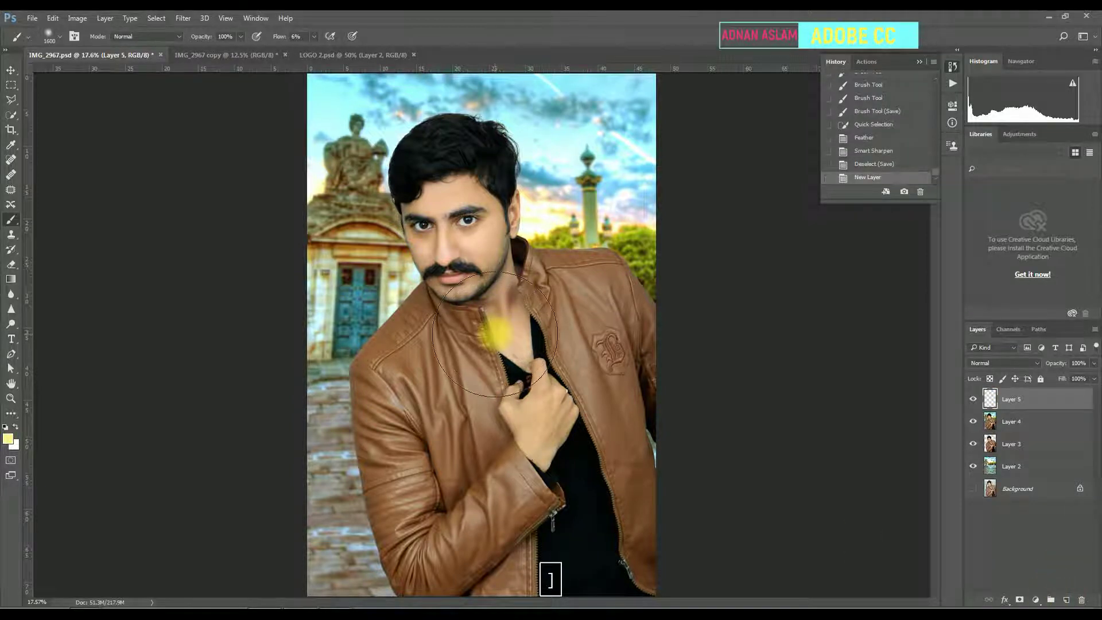
pyautogui.click(495, 335)
pyautogui.click(360, 222)
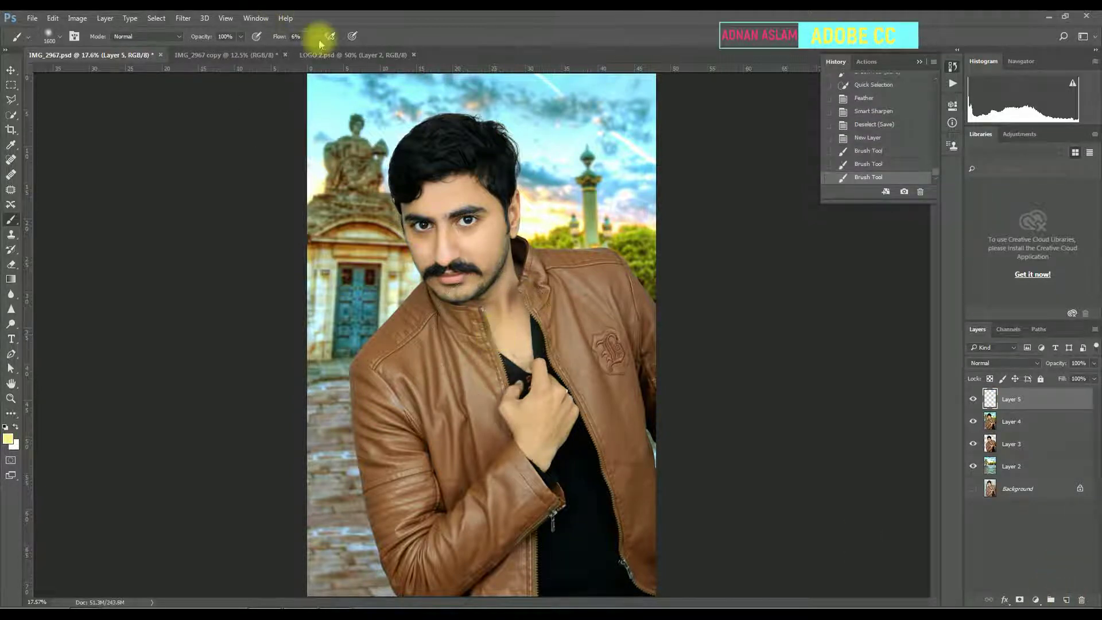
pyautogui.moveTo(346, 57); pyautogui.dragTo(359, 58)
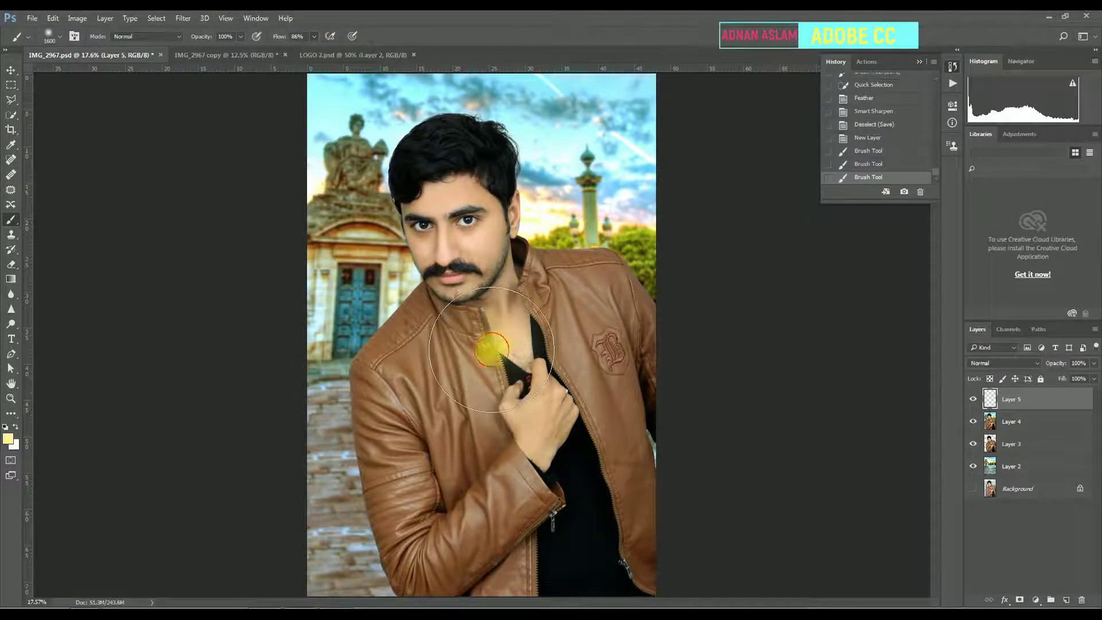
pyautogui.click(501, 334)
pyautogui.click(502, 334)
pyautogui.hotkey('ctrl', 't')
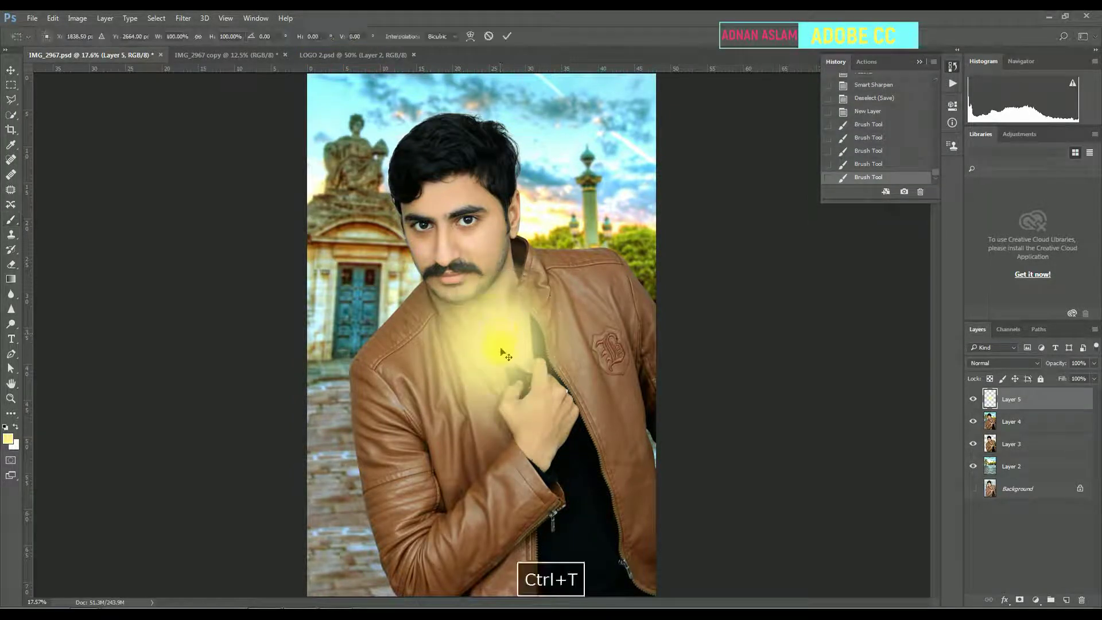
pyautogui.press('Escape')
# Add a deeper yellow core to the middle of the glow with a 250-pixel brush, using a colour sampled near the horizon
pyautogui.press('[')
pyautogui.press('[')
pyautogui.press('[')
pyautogui.press('[')
pyautogui.press('[')
pyautogui.press('[')
pyautogui.press('[')
pyautogui.press('[')
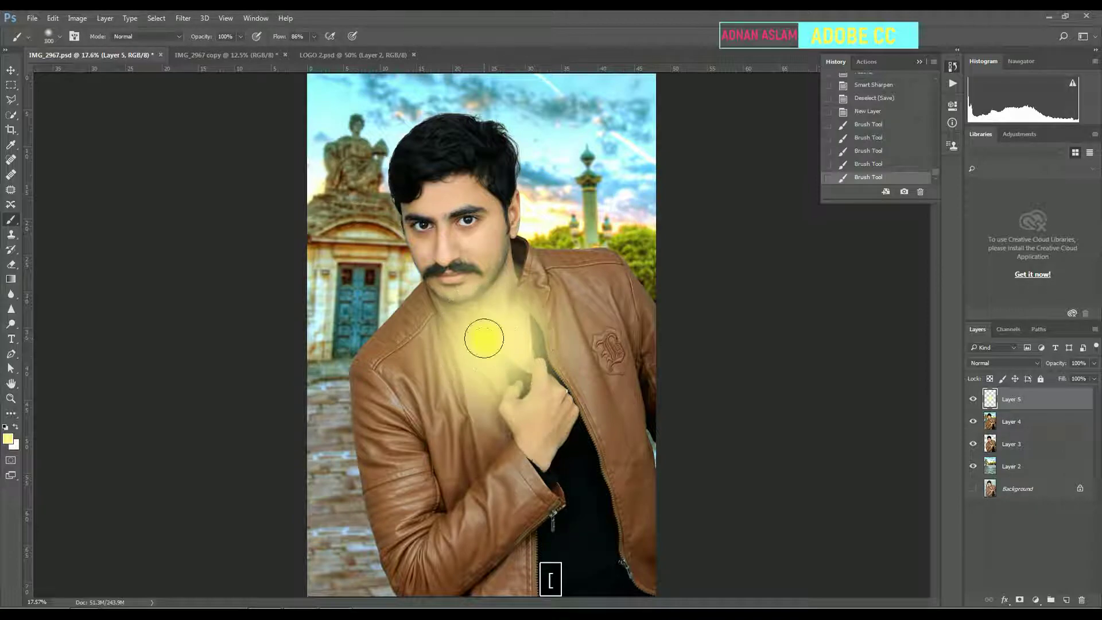
pyautogui.keyDown('alt'); pyautogui.click(553, 231); pyautogui.keyUp('alt')
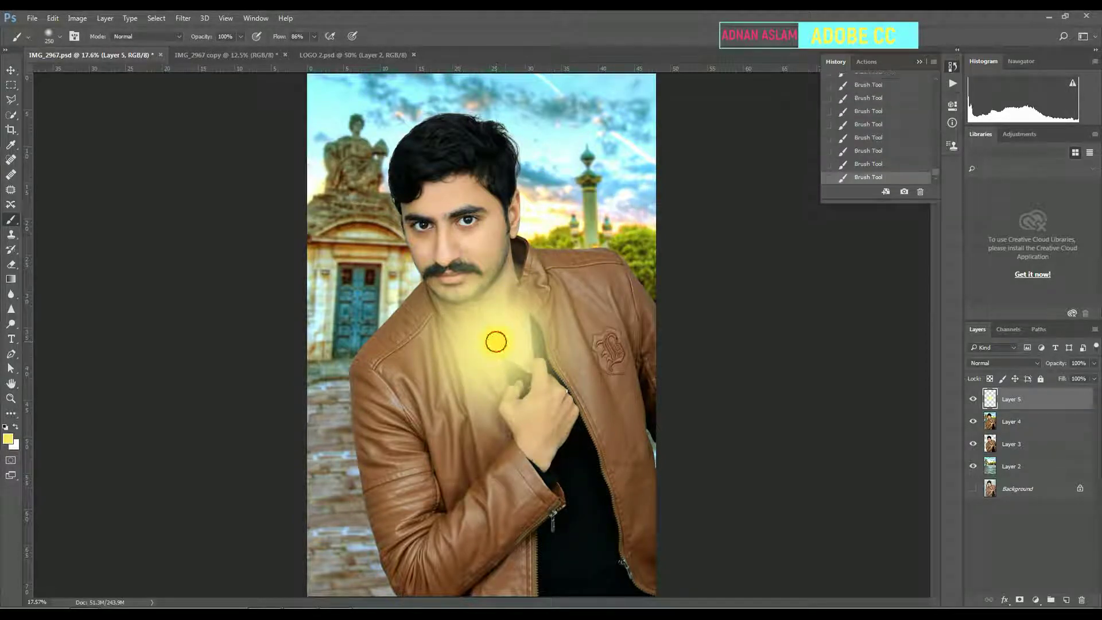
# Move the yellow glow with Free Transform to the sunset area beside the subject's ear, above the shoulder
pyautogui.hotkey('ctrl', 't')
pyautogui.moveTo(501, 352); pyautogui.dragTo(537, 229)
pyautogui.press('Return')
# Set the glow layer's blend mode to Screen and shrink the glow with Free Transform to the sunset area beside the neck
pyautogui.click(984, 363)
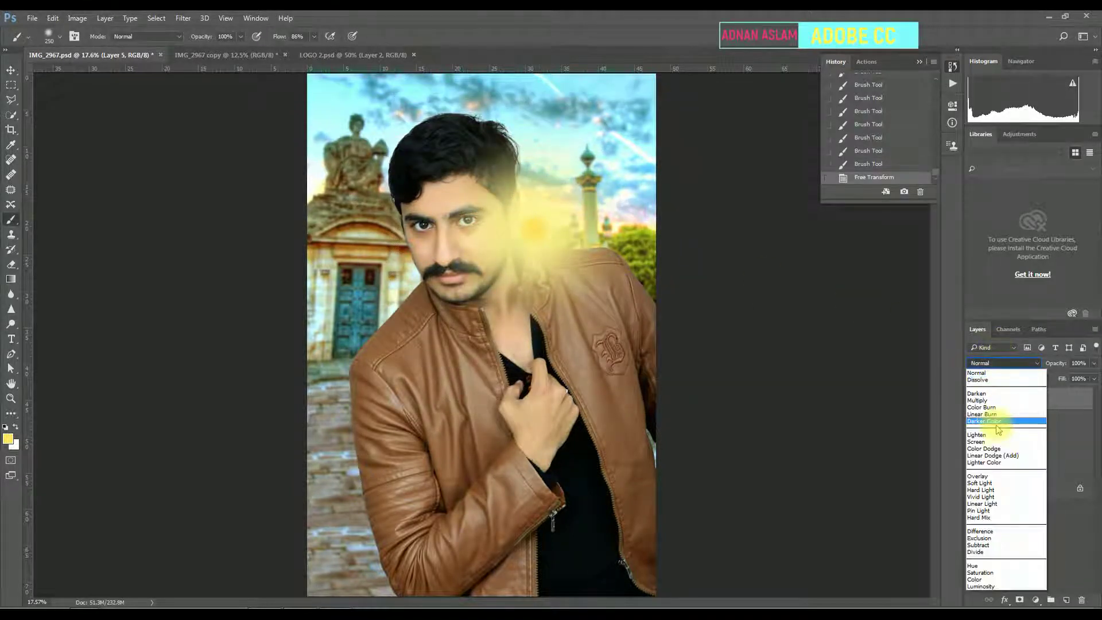
pyautogui.click(993, 441)
pyautogui.hotkey('ctrl', 't')
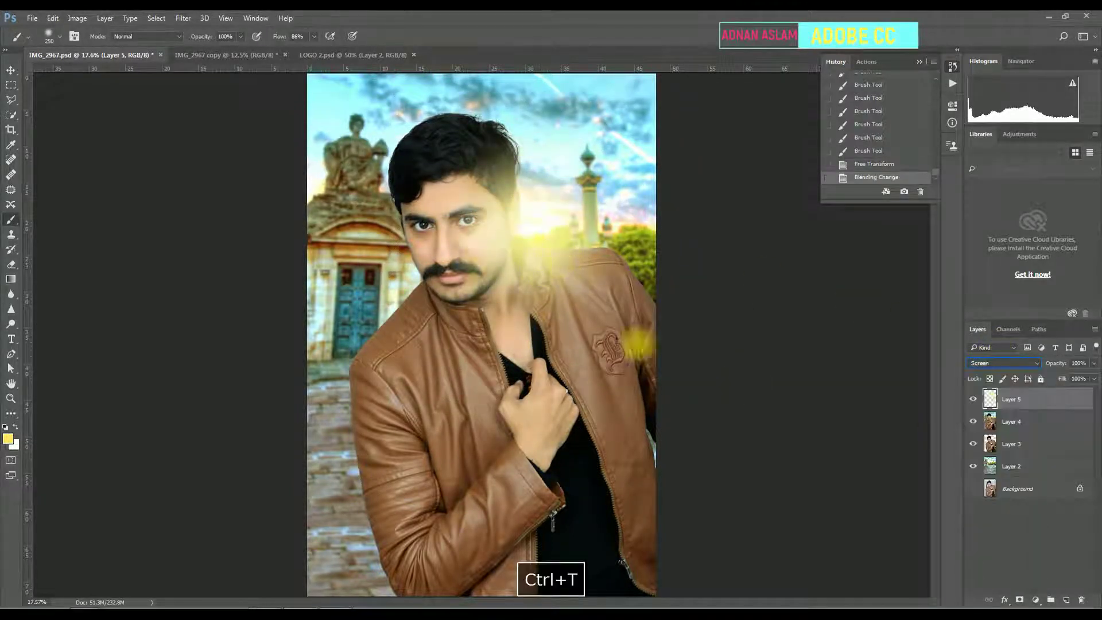
pyautogui.click(531, 248)
pyautogui.press('v')
pyautogui.hotkey('ctrl', 't')
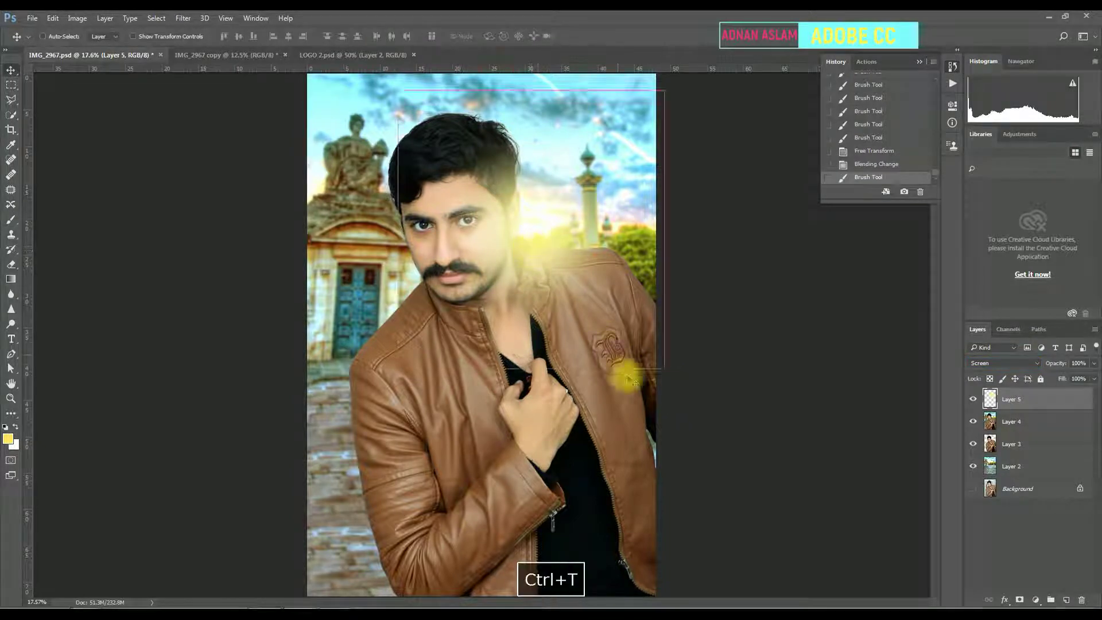
pyautogui.moveTo(660, 372); pyautogui.dragTo(557, 243)
pyautogui.press('Return')
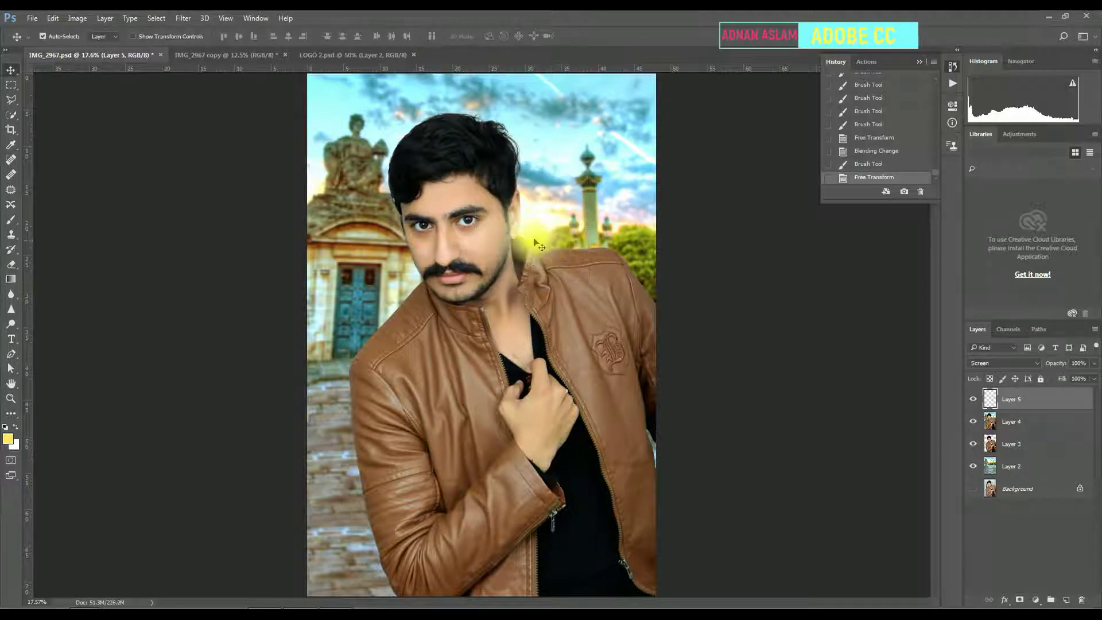
# Reposition the reduced glow over the horizon just above the shoulder and save the document
pyautogui.hotkey('ctrl', 't')
pyautogui.moveTo(531, 226)
pyautogui.mouseDown()
pyautogui.moveTo(549, 216)
pyautogui.moveTo(552, 228)
pyautogui.mouseUp()
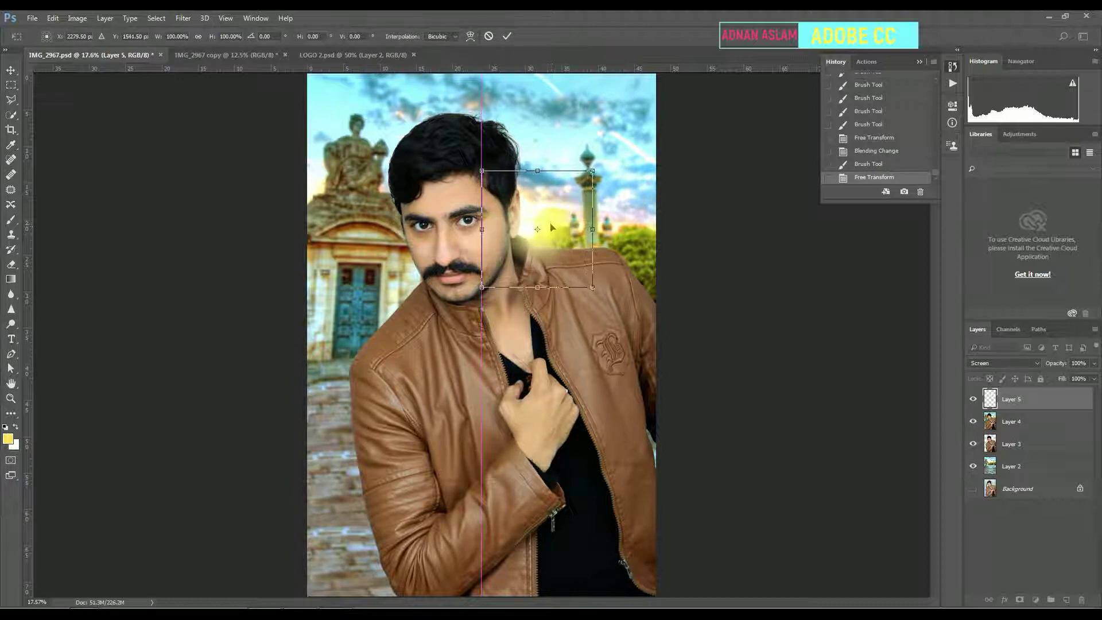
pyautogui.press('Return')
pyautogui.hotkey('ctrl', 's')
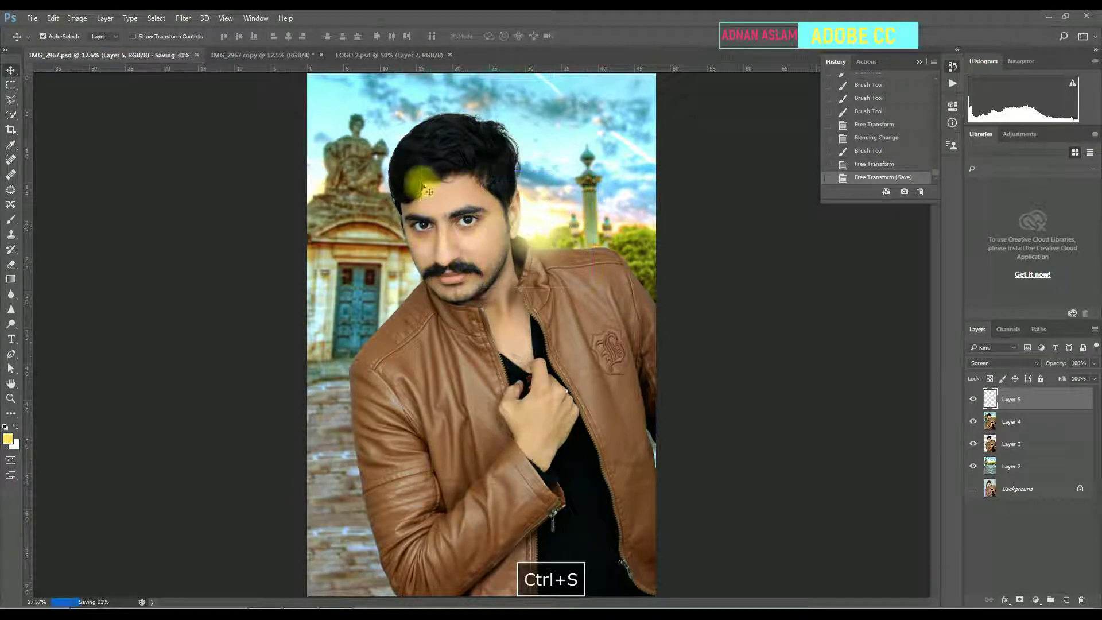
# Add a new layer on top, fill it with the merged composite using Apply Image, and save
pyautogui.click(1067, 600)
pyautogui.click(77, 18)
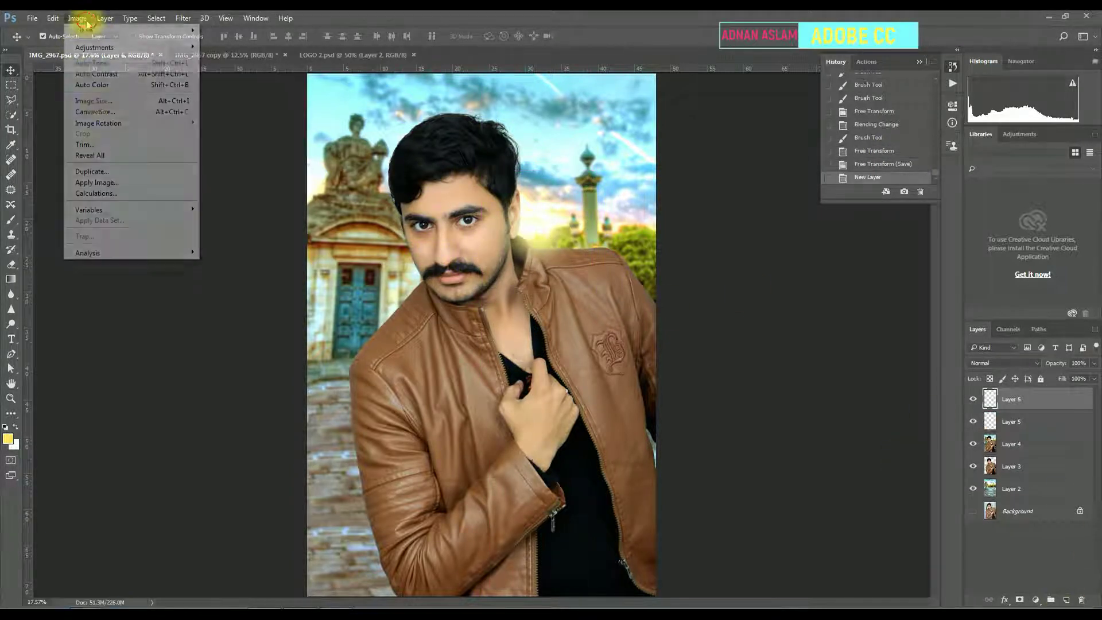
pyautogui.click(102, 182)
pyautogui.click(655, 182)
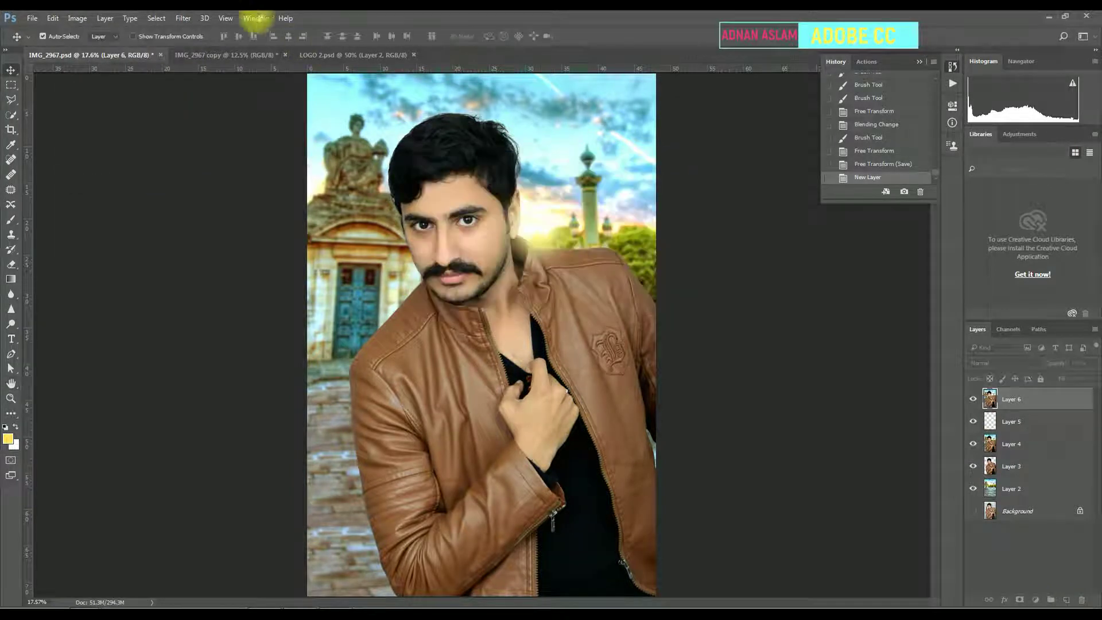
pyautogui.hotkey('ctrl', 's')
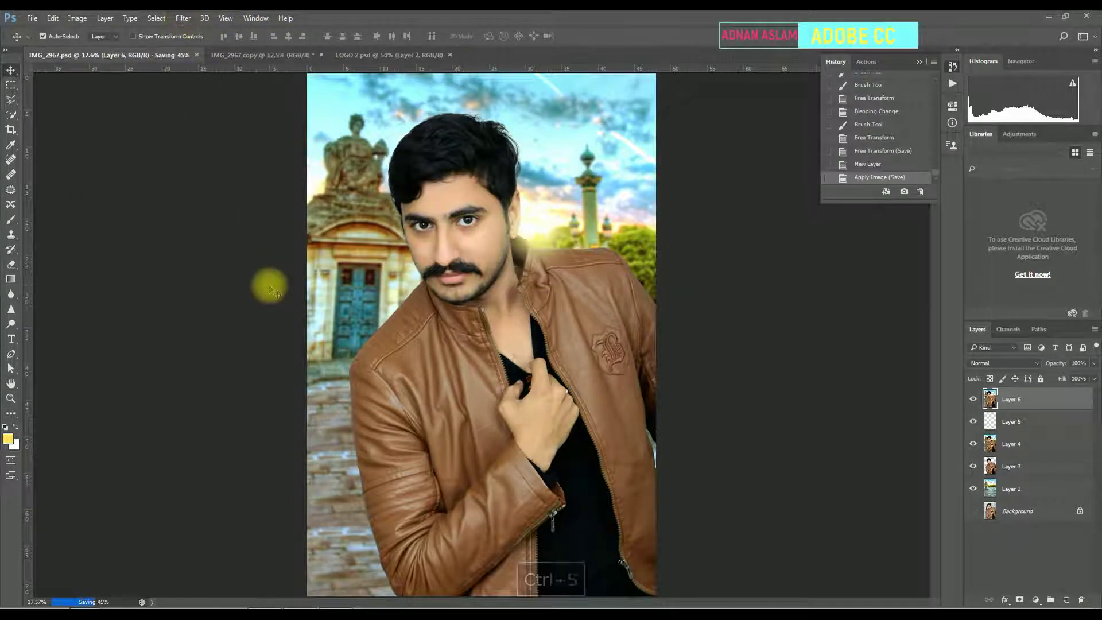
# Apply Camera Raw to the merged layer with Temperature -8, Contrast +15, Highlights -12, Whites +18, Clarity +16 and Vibrance +19, and save
pyautogui.click(184, 18)
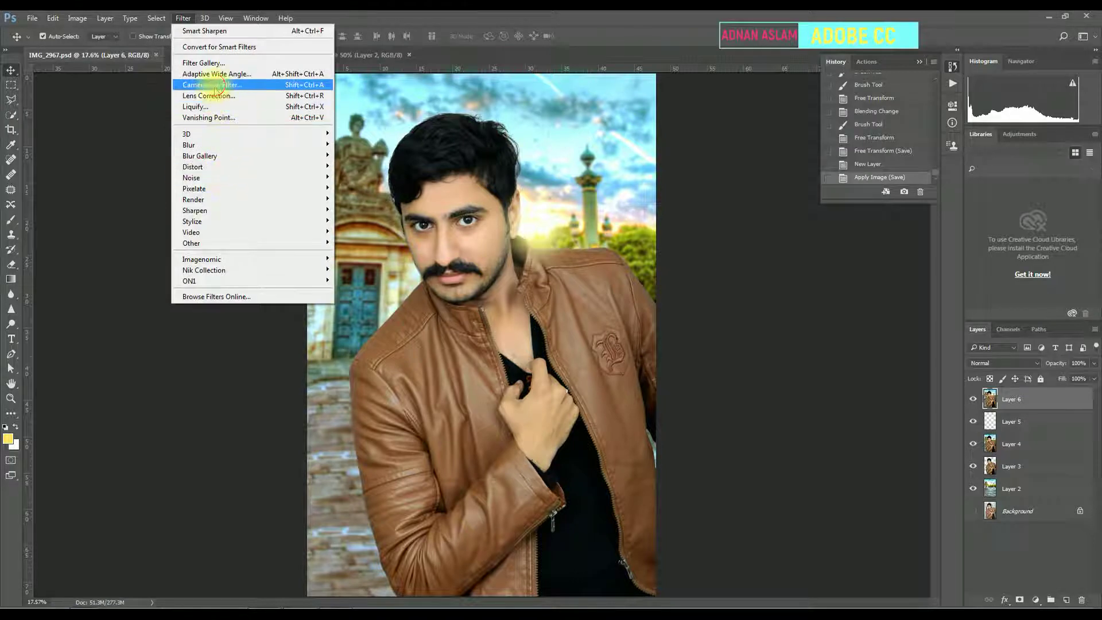
pyautogui.hotkey('shift', 'ctrl', 'a')
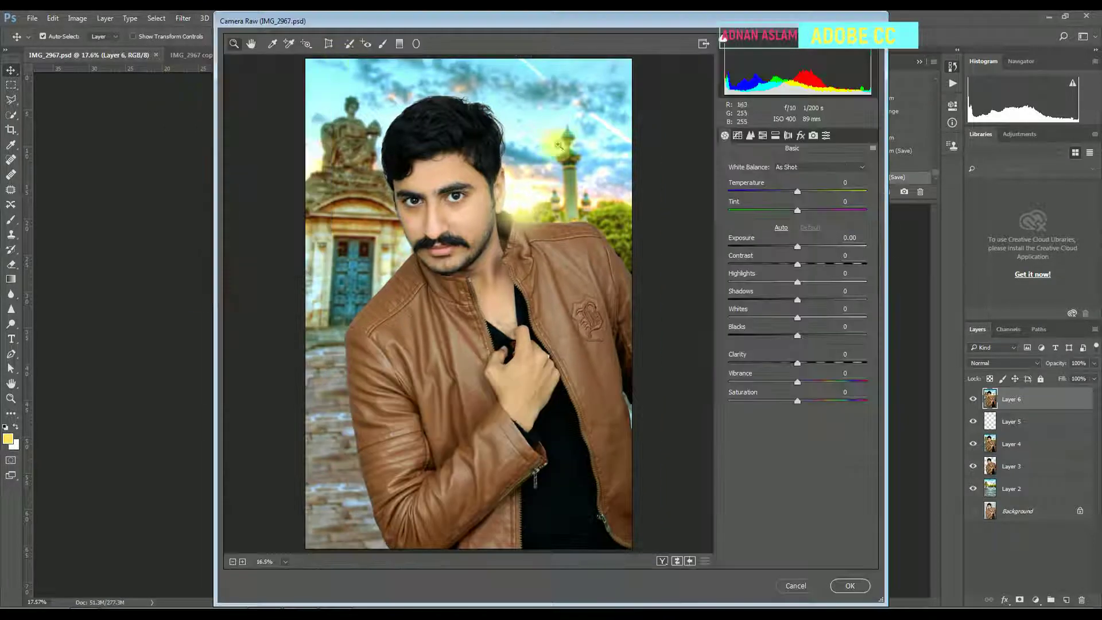
pyautogui.moveTo(797, 264); pyautogui.dragTo(807, 263)
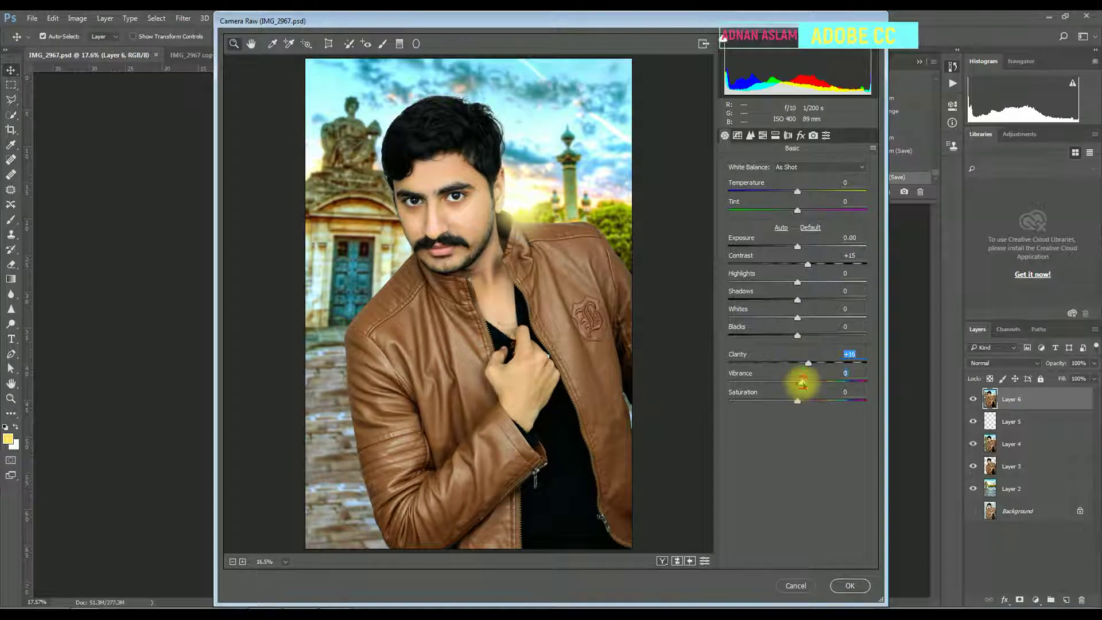
pyautogui.moveTo(799, 382); pyautogui.dragTo(810, 373)
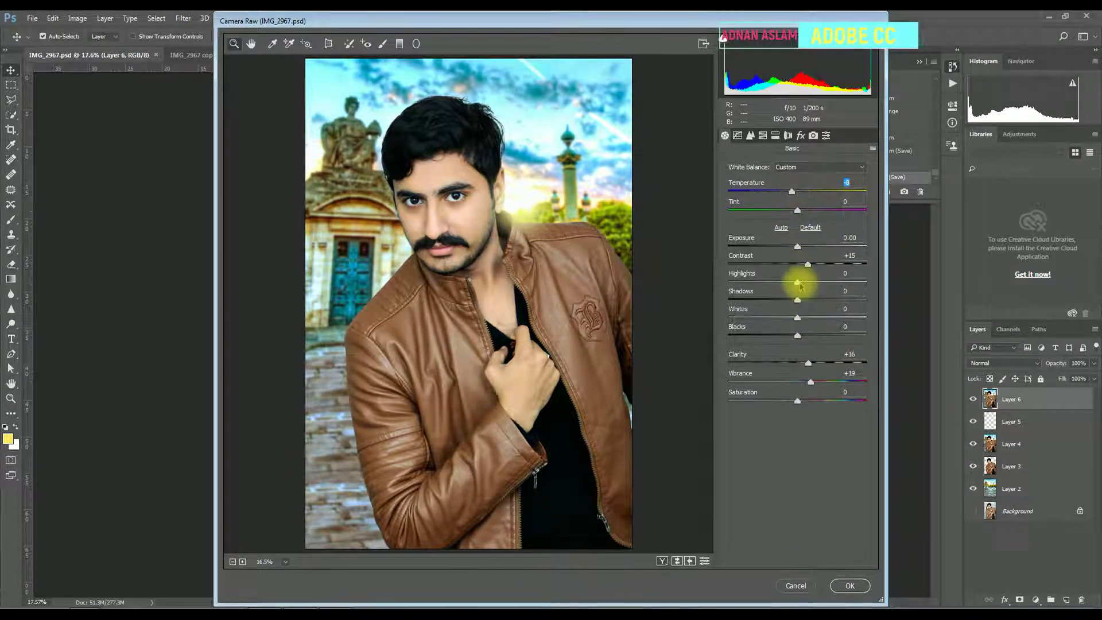
pyautogui.moveTo(800, 285); pyautogui.dragTo(786, 285)
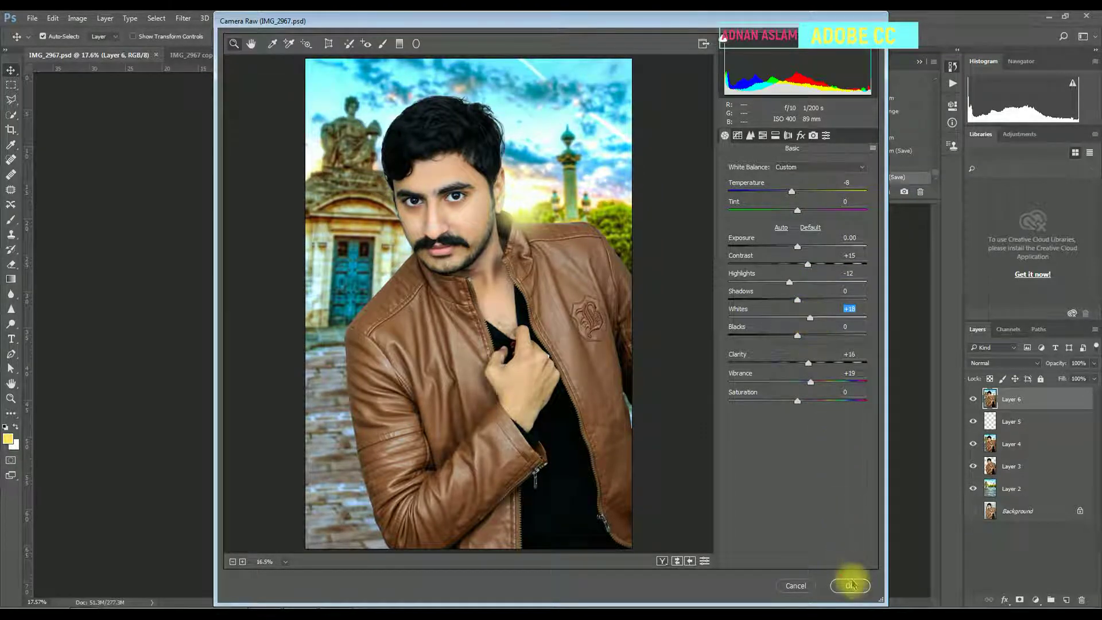
pyautogui.click(850, 586)
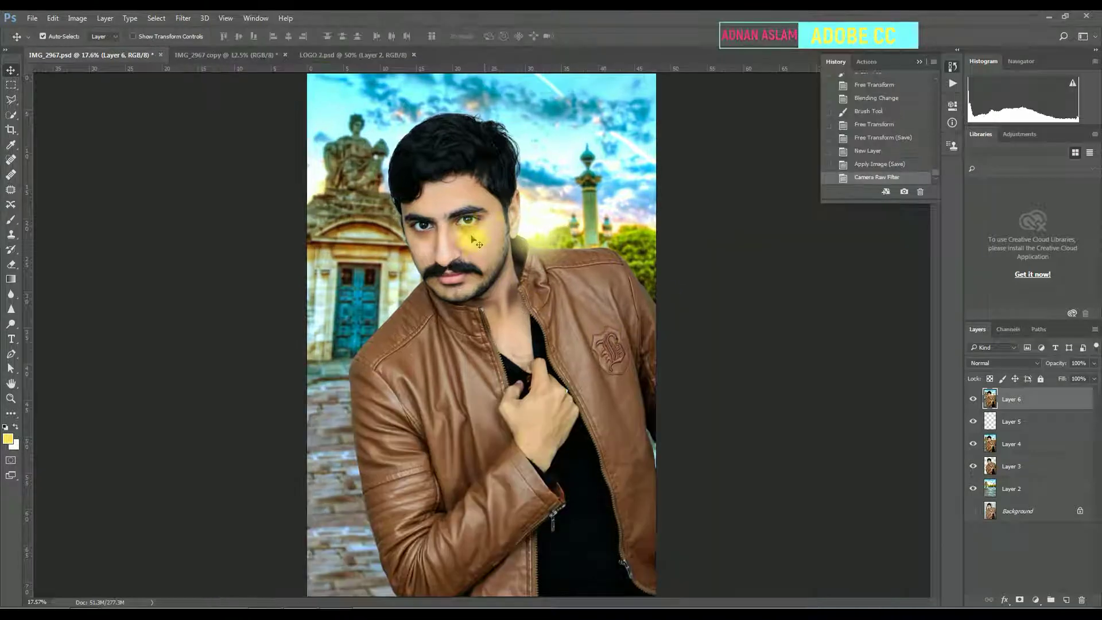
pyautogui.hotkey('ctrl', 's')
pyautogui.press('v')
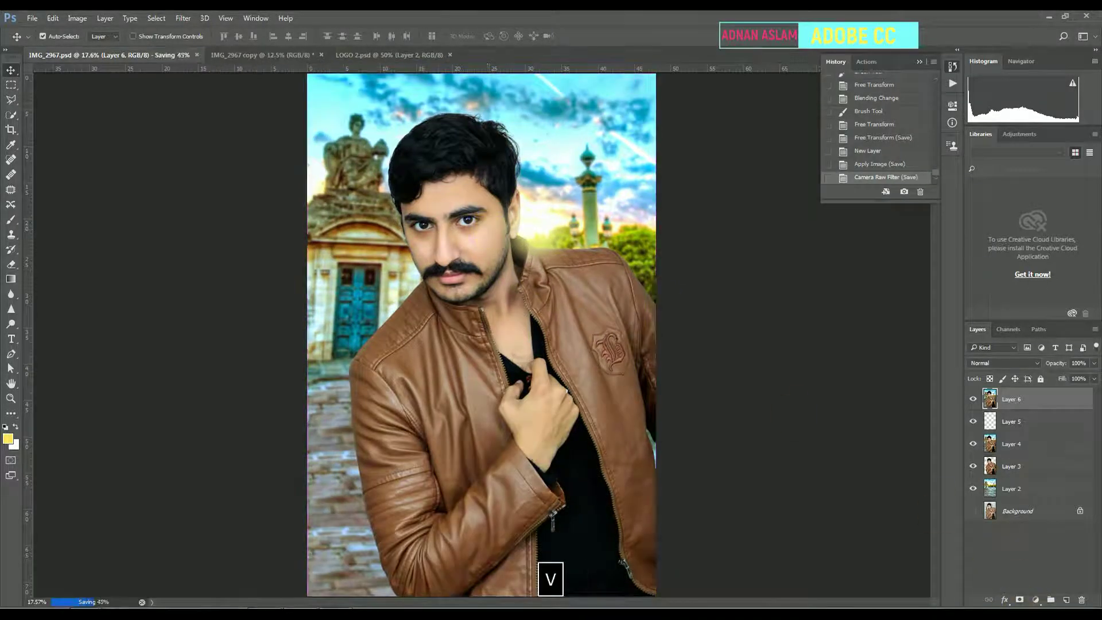
# Open the merged layer in Color Efex Pro 4 and lower the Vignette: Lens filter's opacity to about 50%
pyautogui.click(183, 18)
pyautogui.moveTo(299, 270)
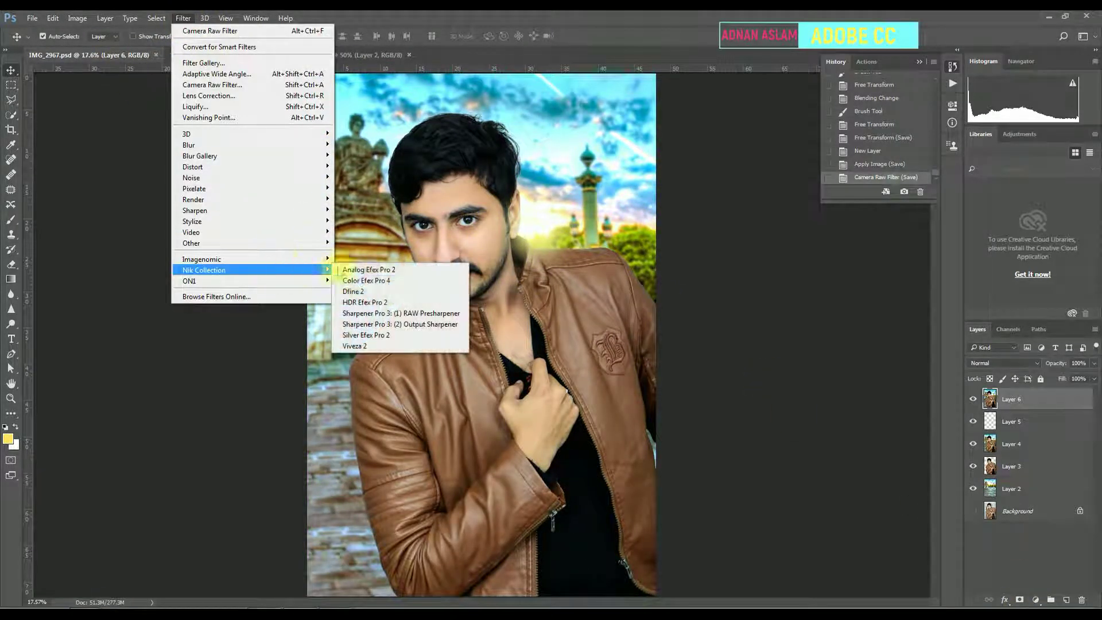
pyautogui.click(359, 281)
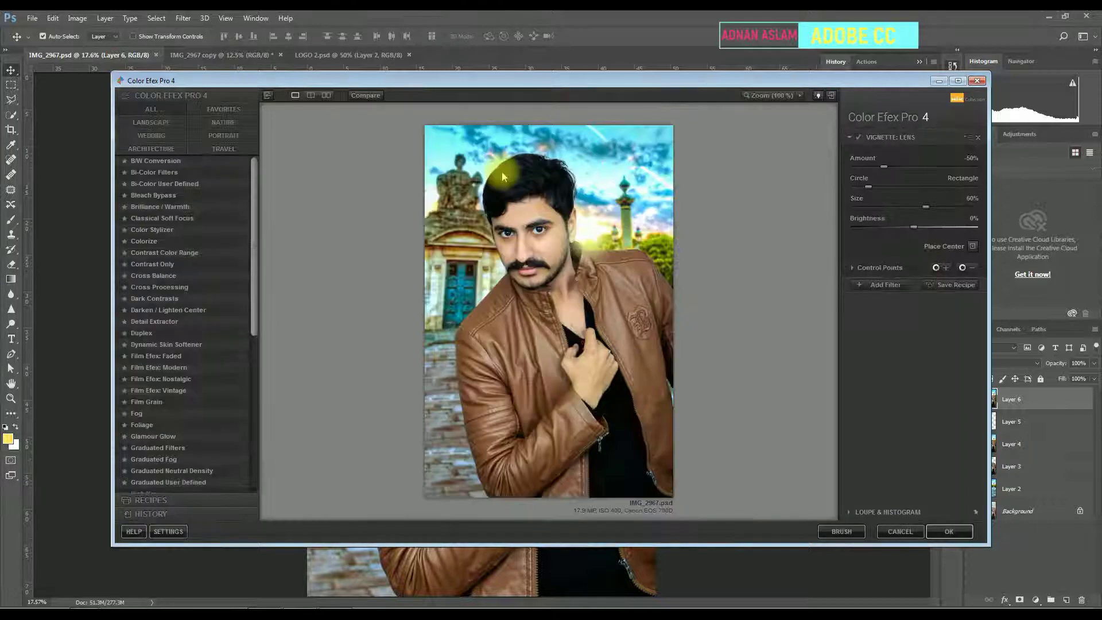
pyautogui.scroll(-3, 167, 386)
pyautogui.scroll(-7, 172, 488)
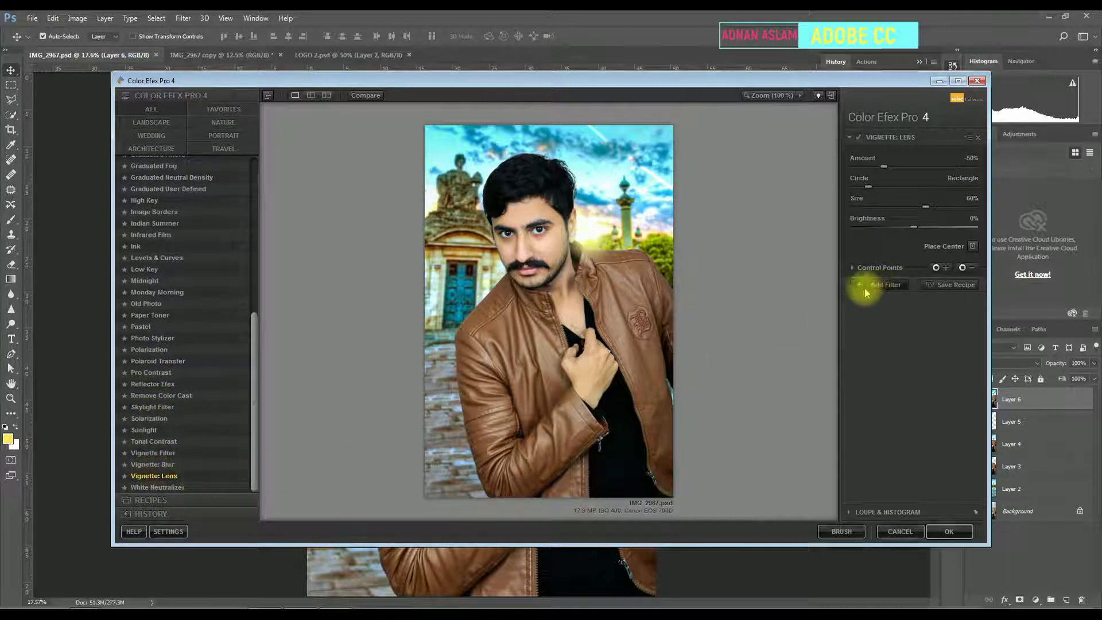
pyautogui.click(880, 267)
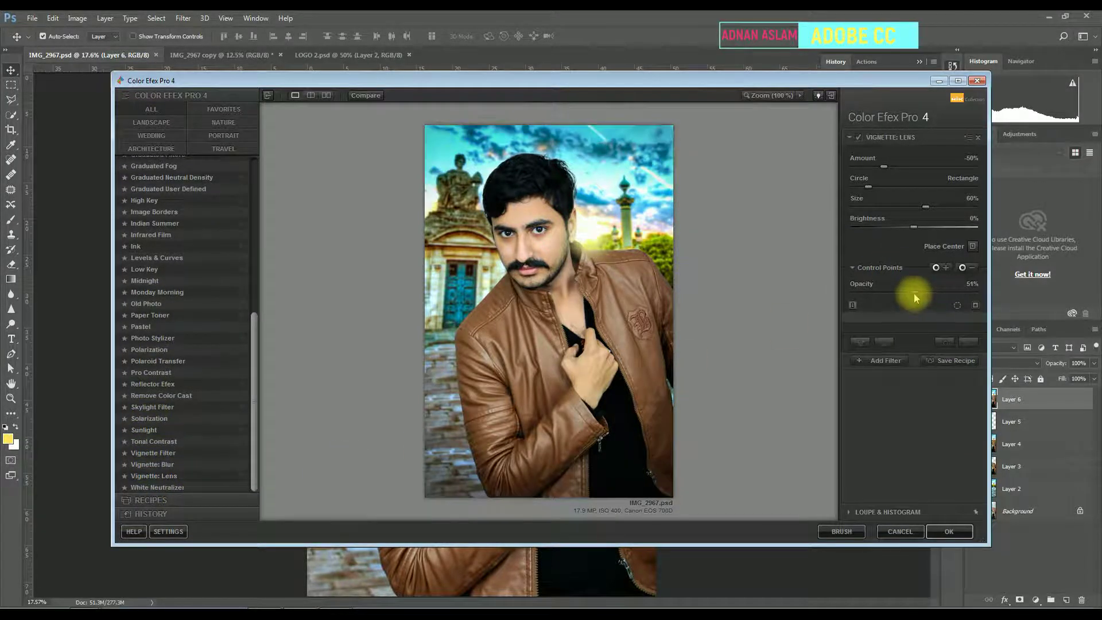
# Stack a Dark Contrasts filter on the vignette and reduce its overall opacity
pyautogui.click(885, 361)
pyautogui.scroll(8, 181, 316)
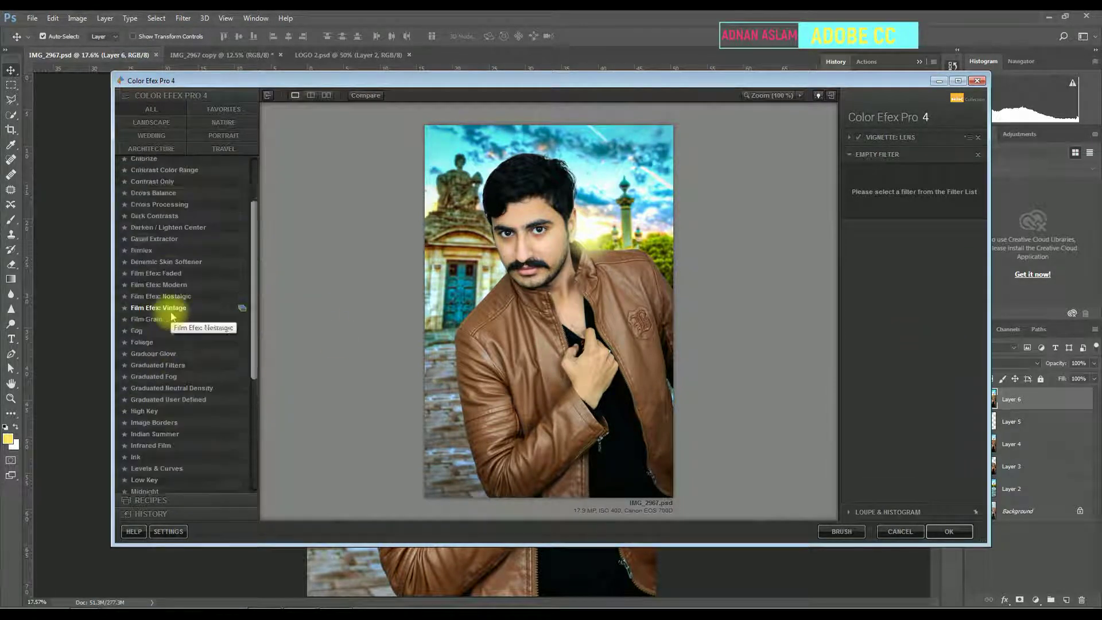
pyautogui.click(155, 298)
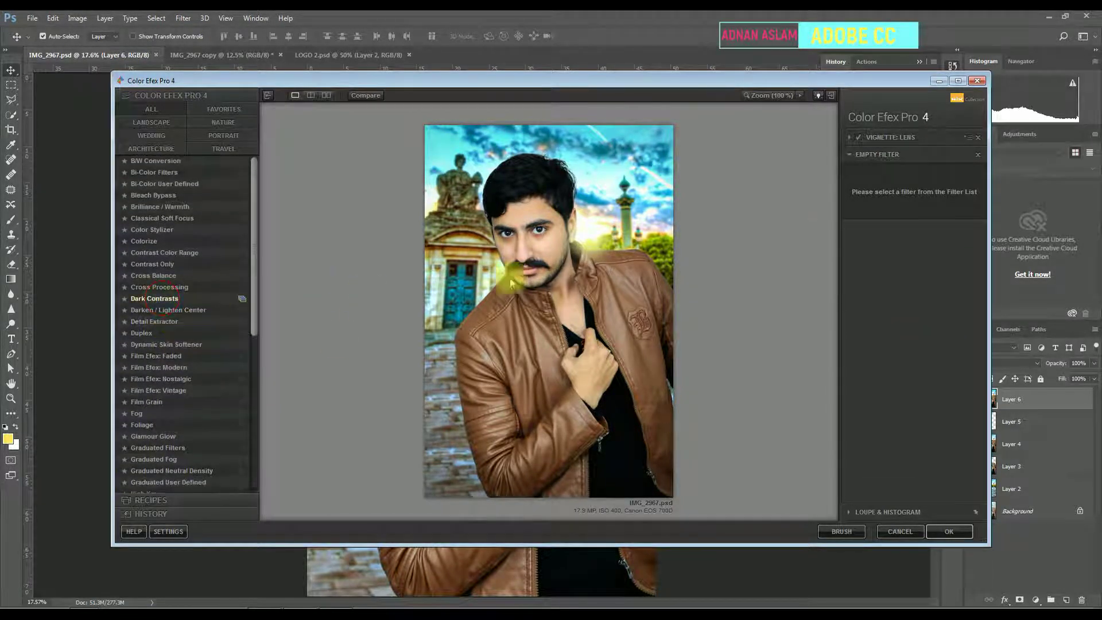
pyautogui.click(864, 293)
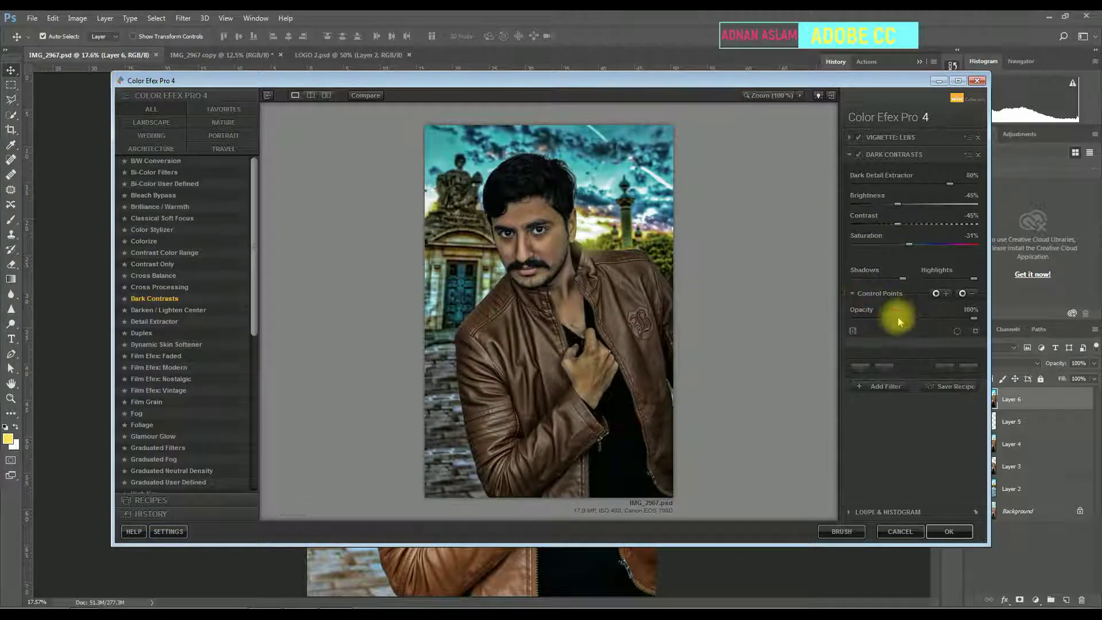
# Add a Cross Processing filter using method L03 and adjust its overall opacity
pyautogui.click(885, 387)
pyautogui.click(178, 290)
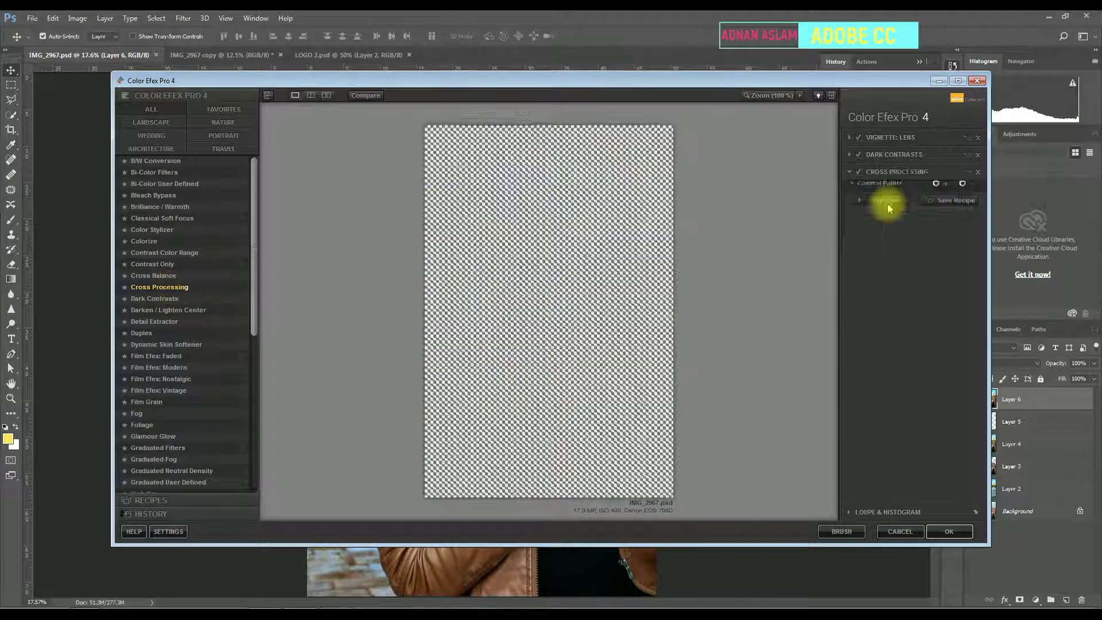
pyautogui.click(956, 198)
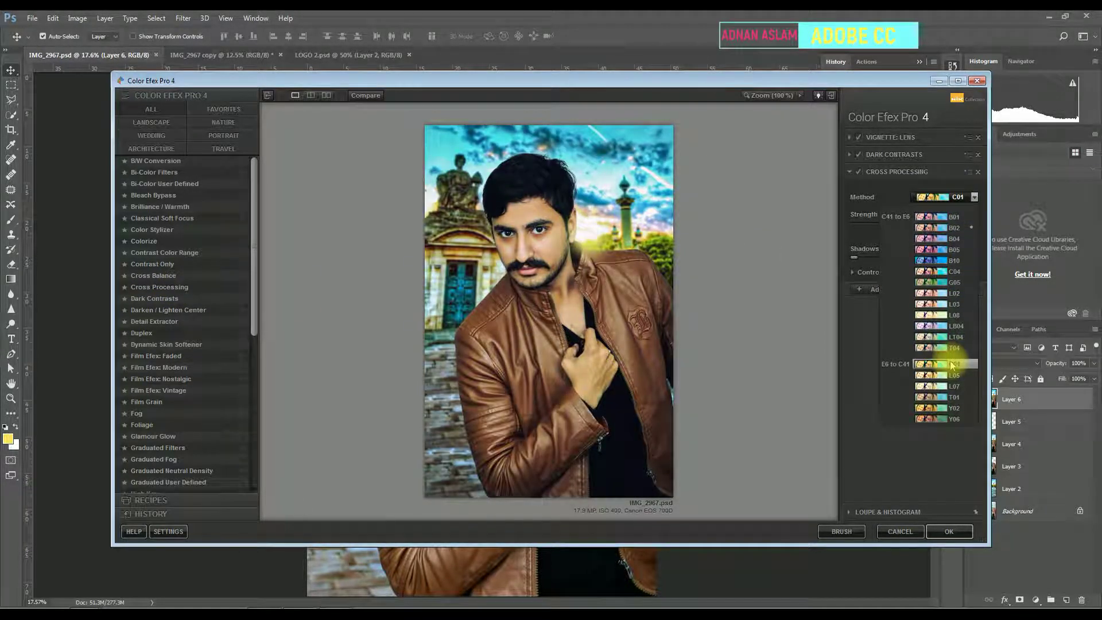
pyautogui.click(953, 304)
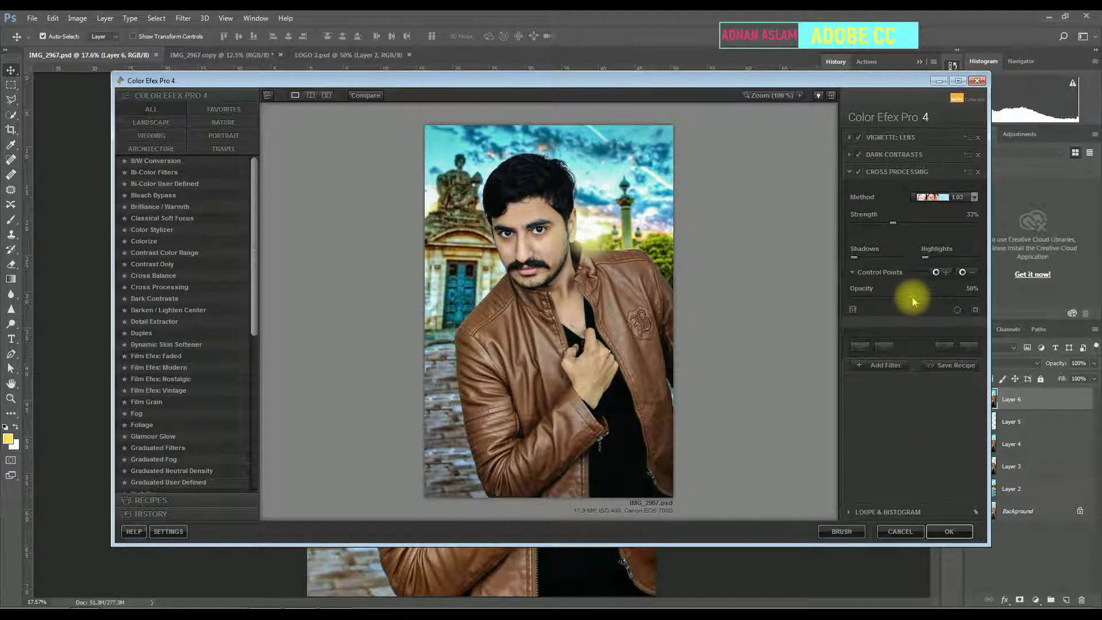
pyautogui.moveTo(914, 297); pyautogui.dragTo(928, 297)
# Try a Bi-Color Filters effect with Moss color set 3, reducing its overall opacity to about 2%
pyautogui.click(156, 173)
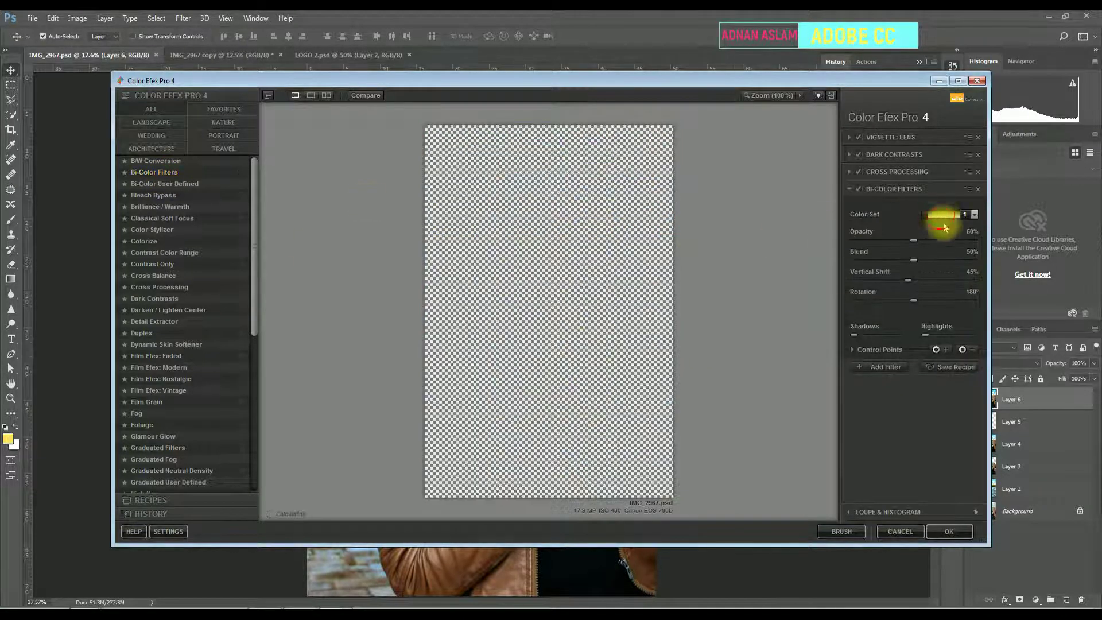
pyautogui.click(943, 214)
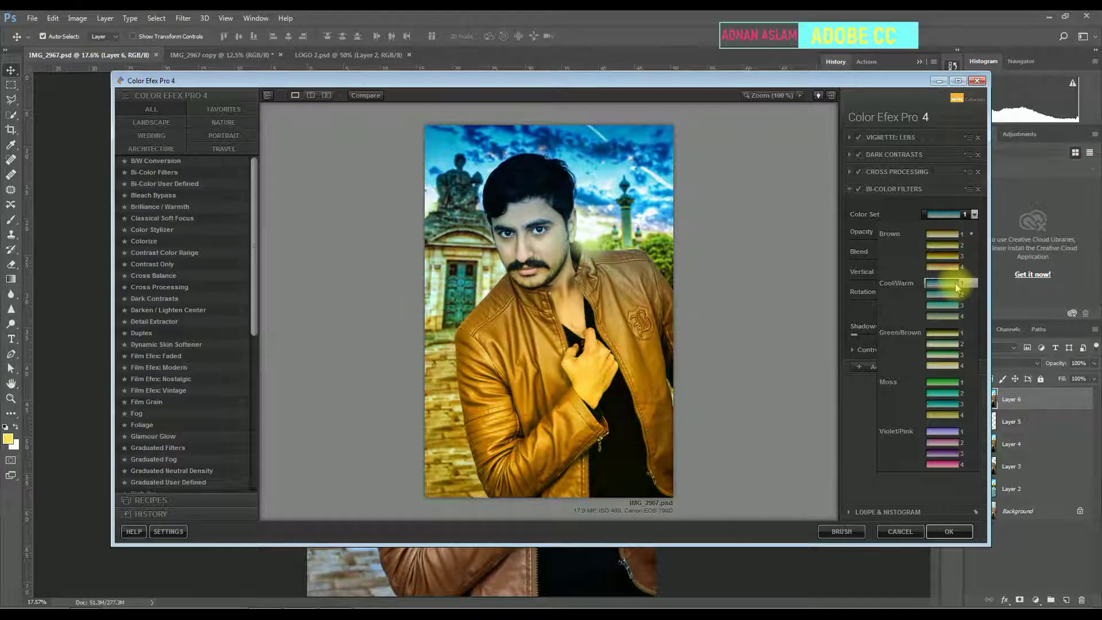
pyautogui.click(943, 406)
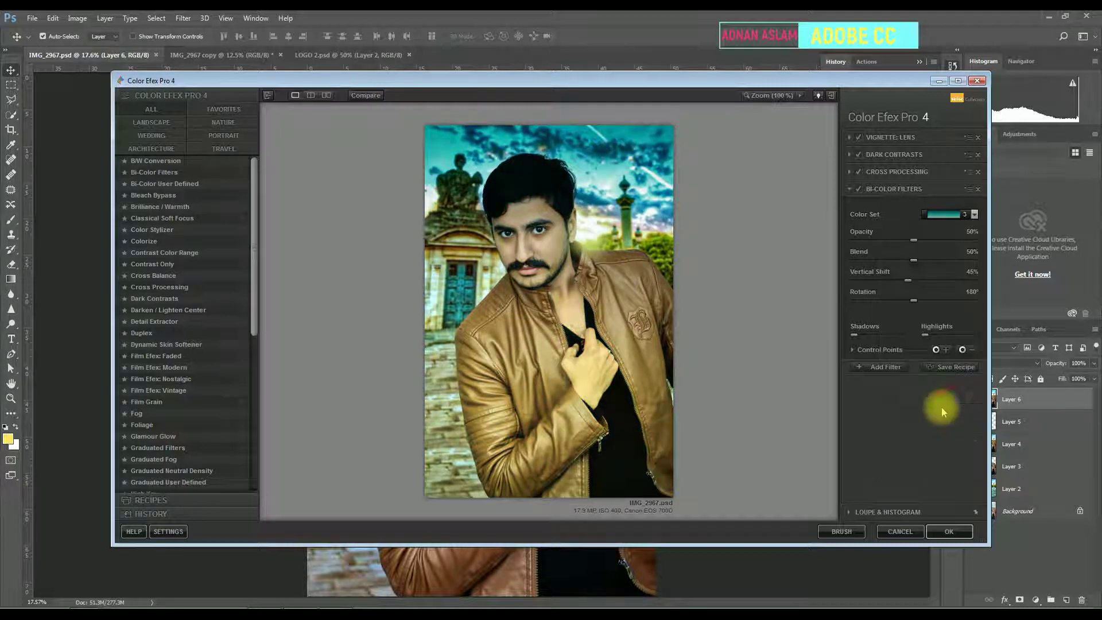
pyautogui.click(878, 350)
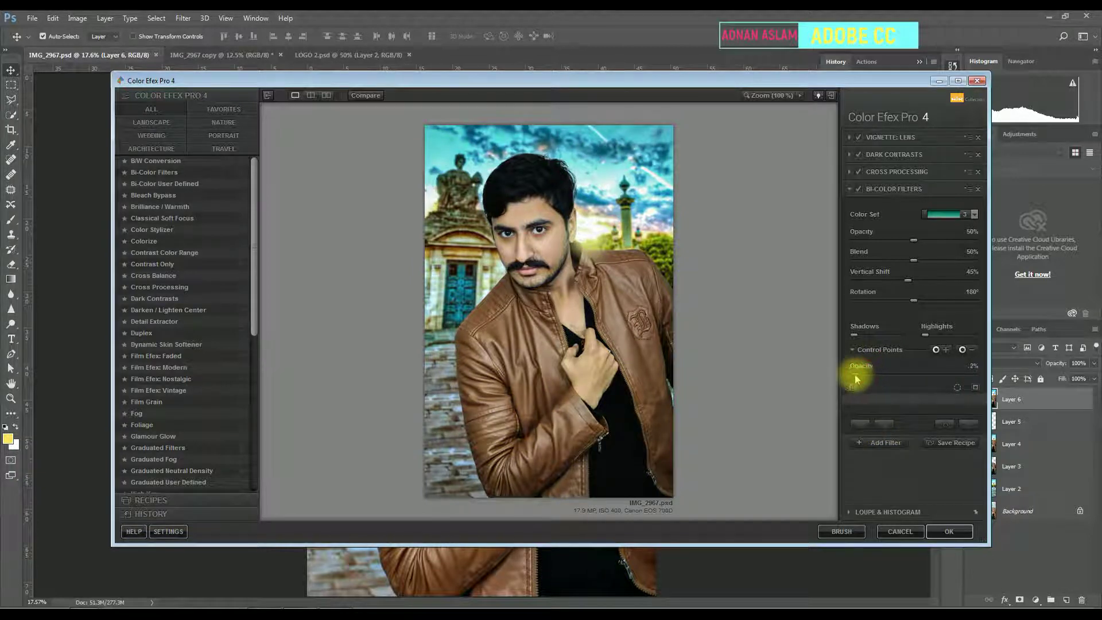
# Replace the Bi-Color filter with Cross Balance using Tungsten To Daylight (2), expand its opacity control, and apply the filter stack
pyautogui.click(179, 357)
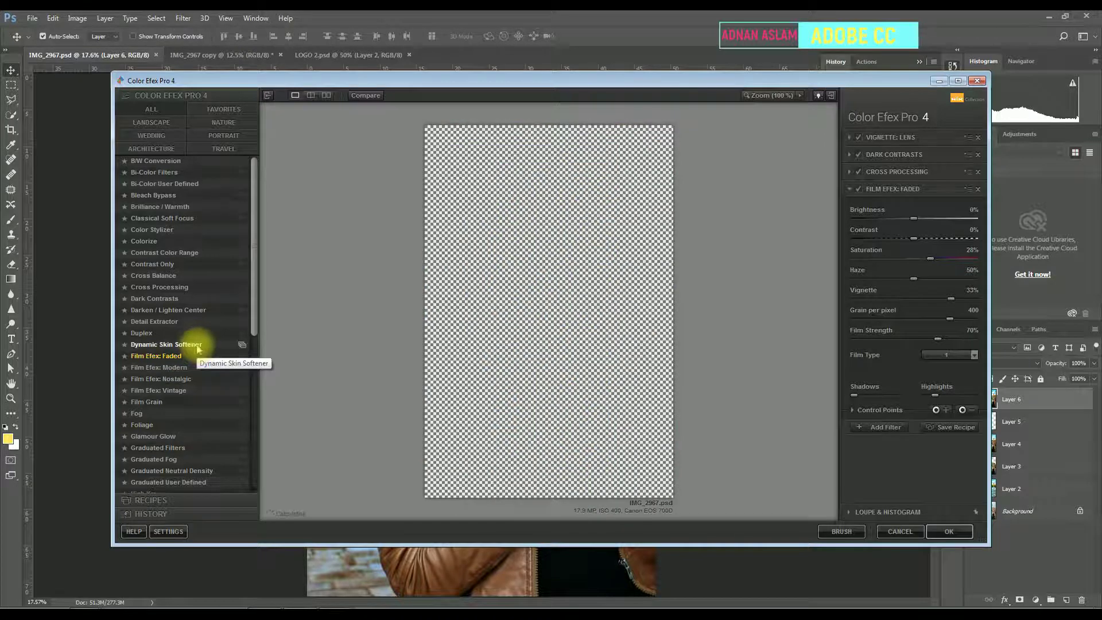
pyautogui.click(165, 288)
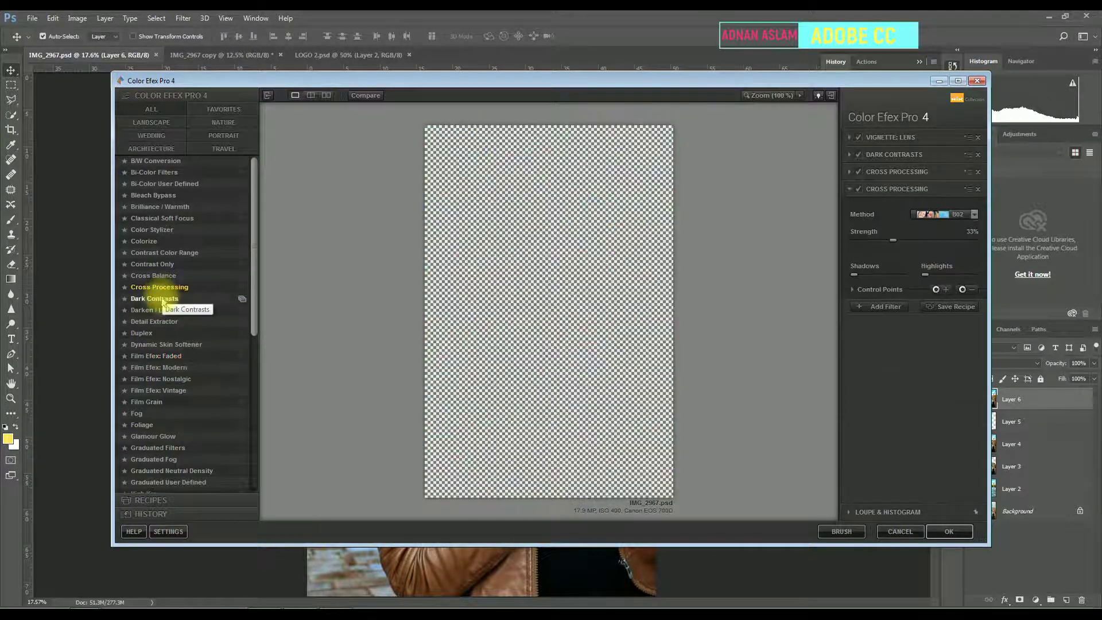
pyautogui.click(160, 277)
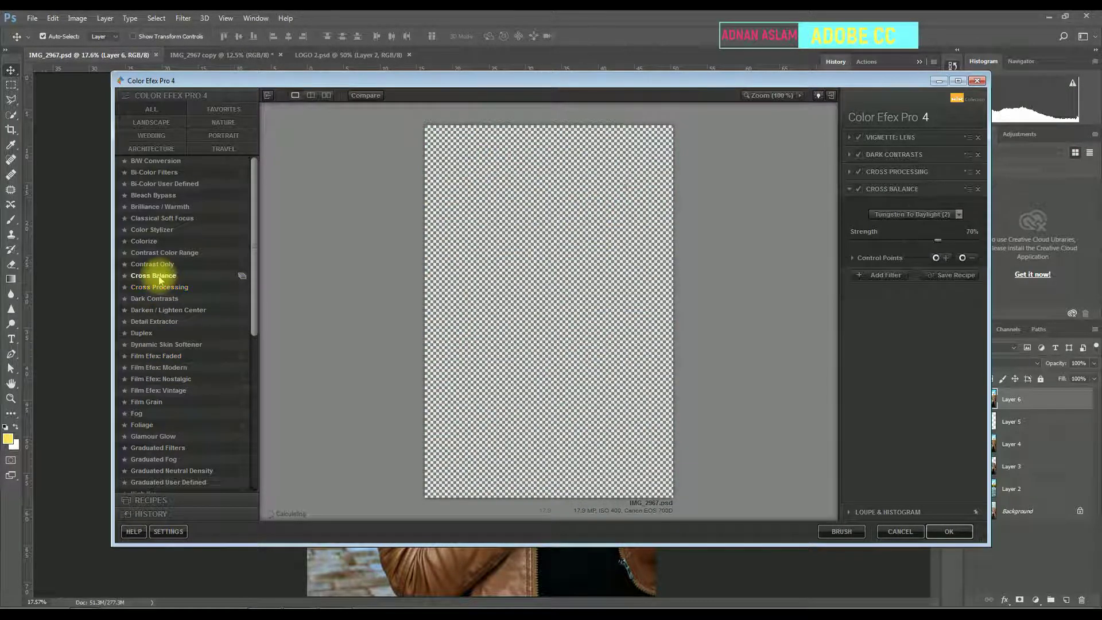
pyautogui.click(867, 258)
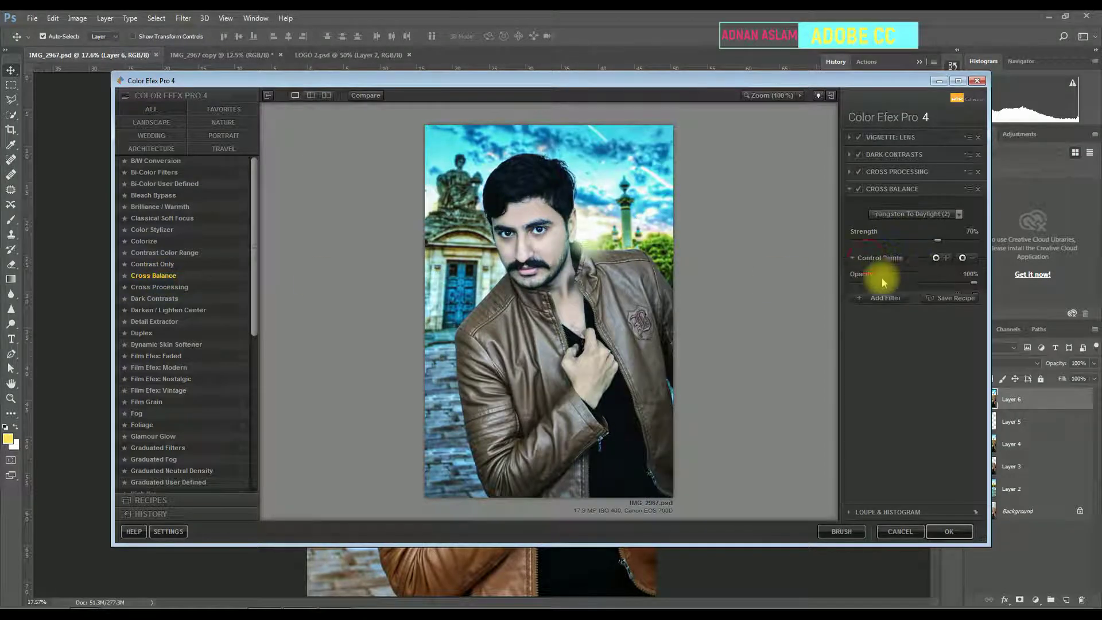
pyautogui.click(884, 282)
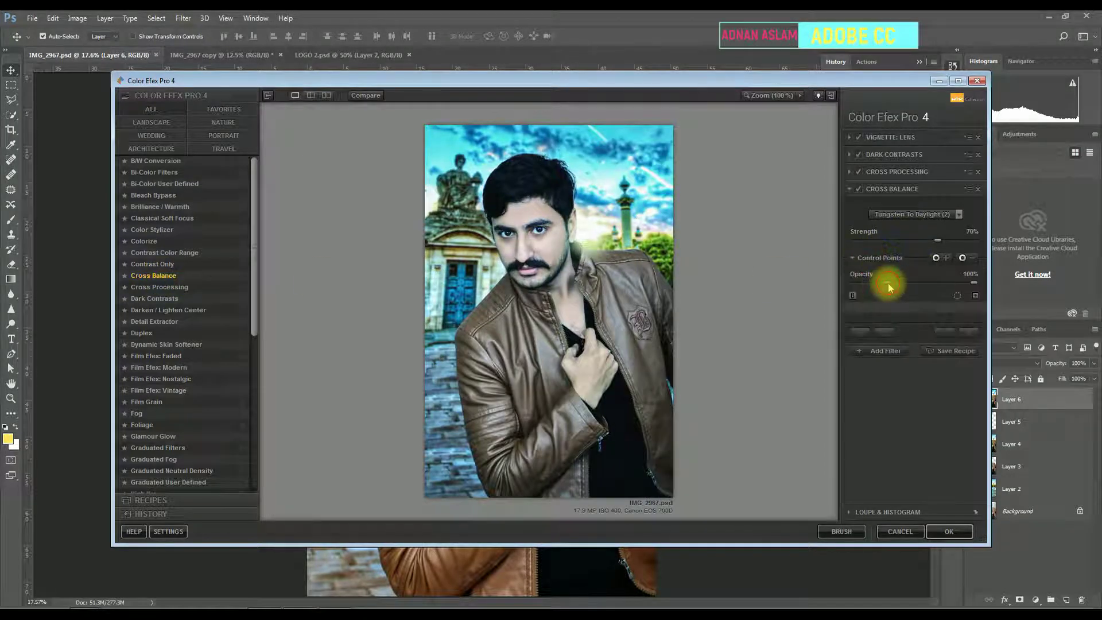
pyautogui.click(887, 351)
pyautogui.click(964, 535)
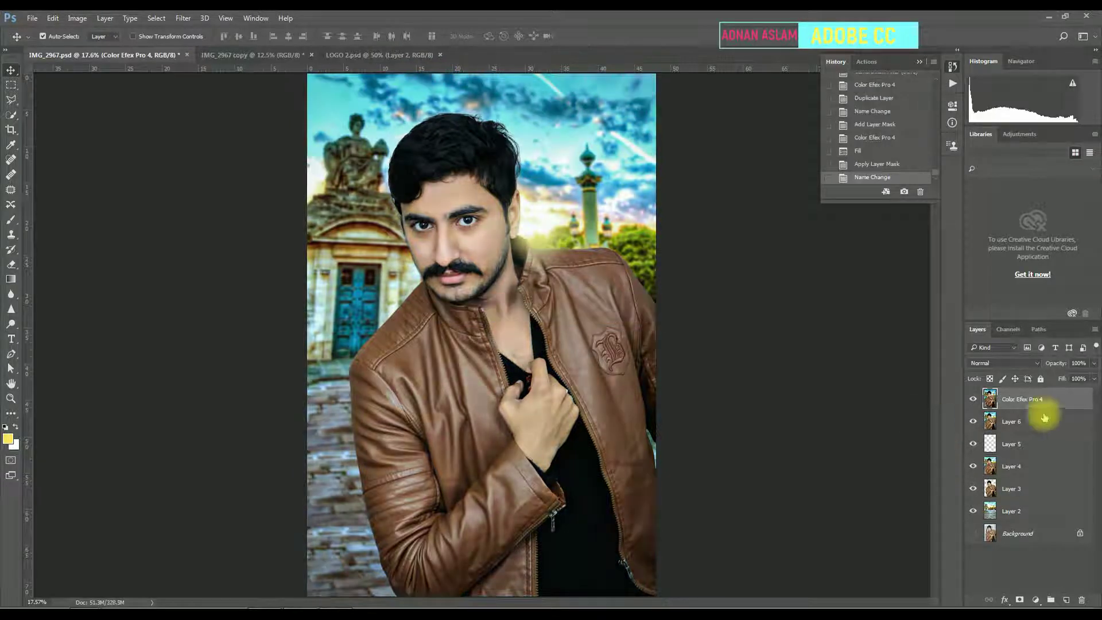
# Apply the Camera Raw Filter to the Color Efex Pro 4 layer with Contrast +22 and Shadows +33
pyautogui.click(193, 22)
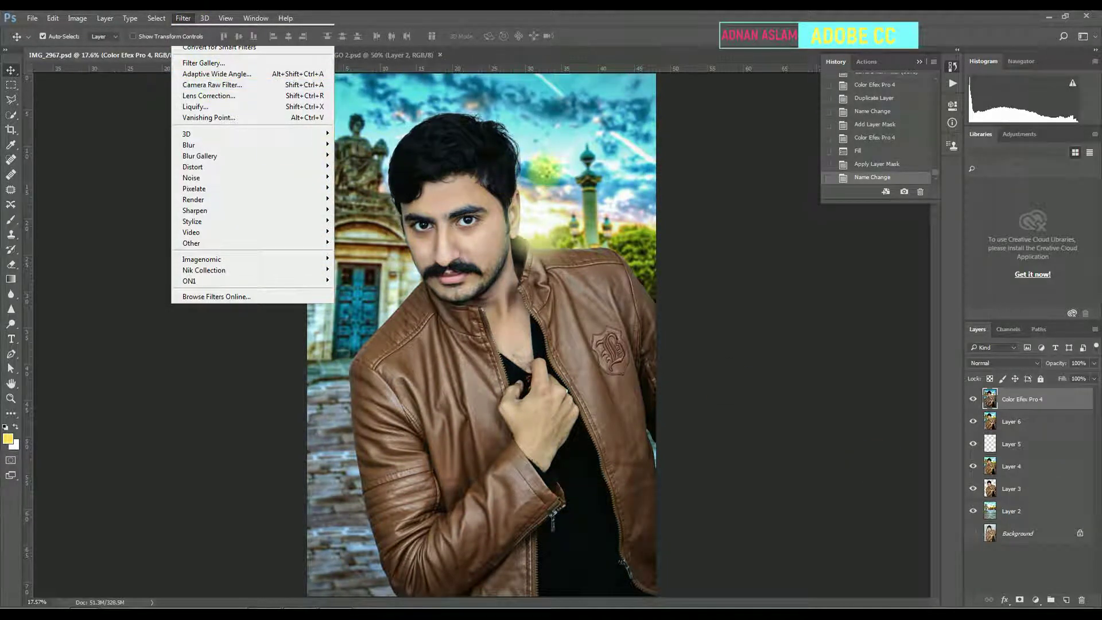
pyautogui.hotkey('ctrl', 'shift', 'a')
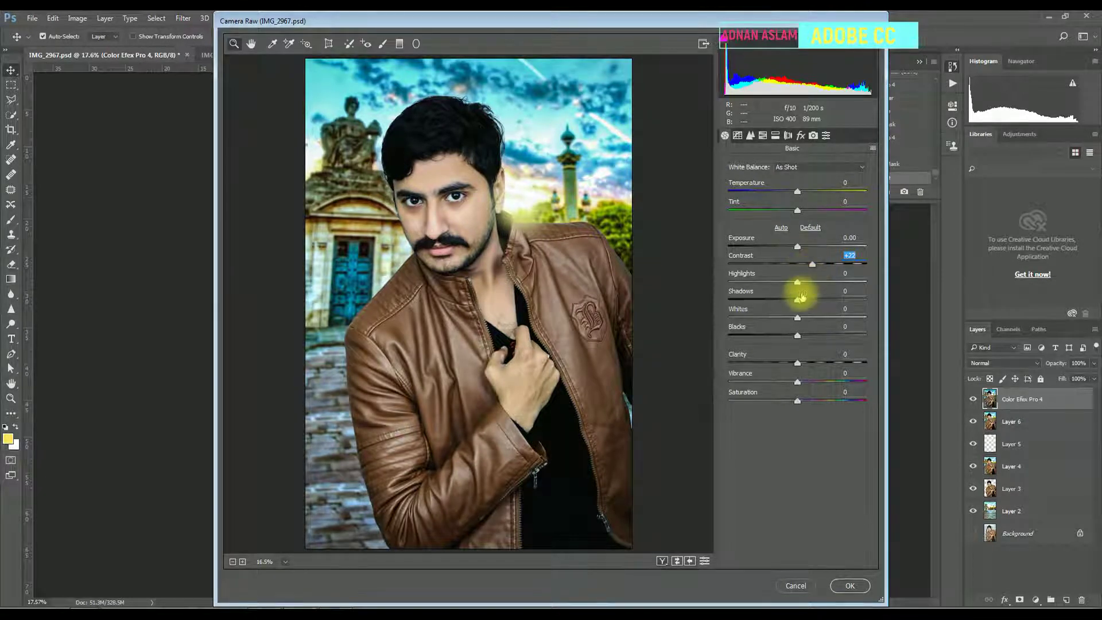
pyautogui.moveTo(799, 300); pyautogui.dragTo(816, 305)
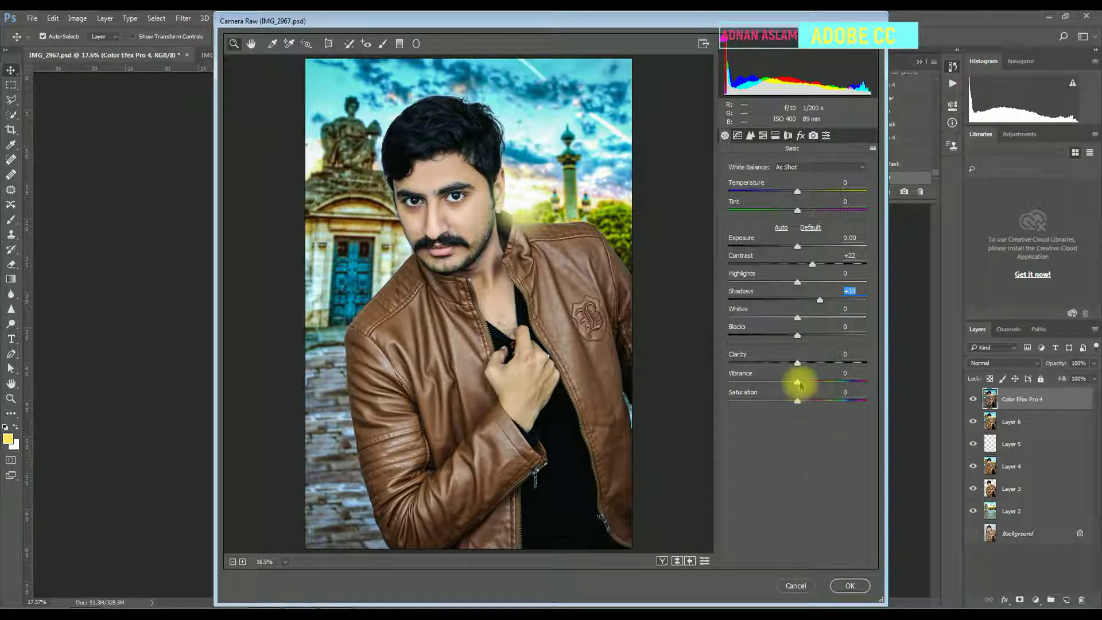
pyautogui.click(850, 585)
# Add a Color Lookup adjustment layer with the Kodak 5218 Kodak 2383 3D LUT and reduce its opacity and fill to 35%
pyautogui.click(1037, 600)
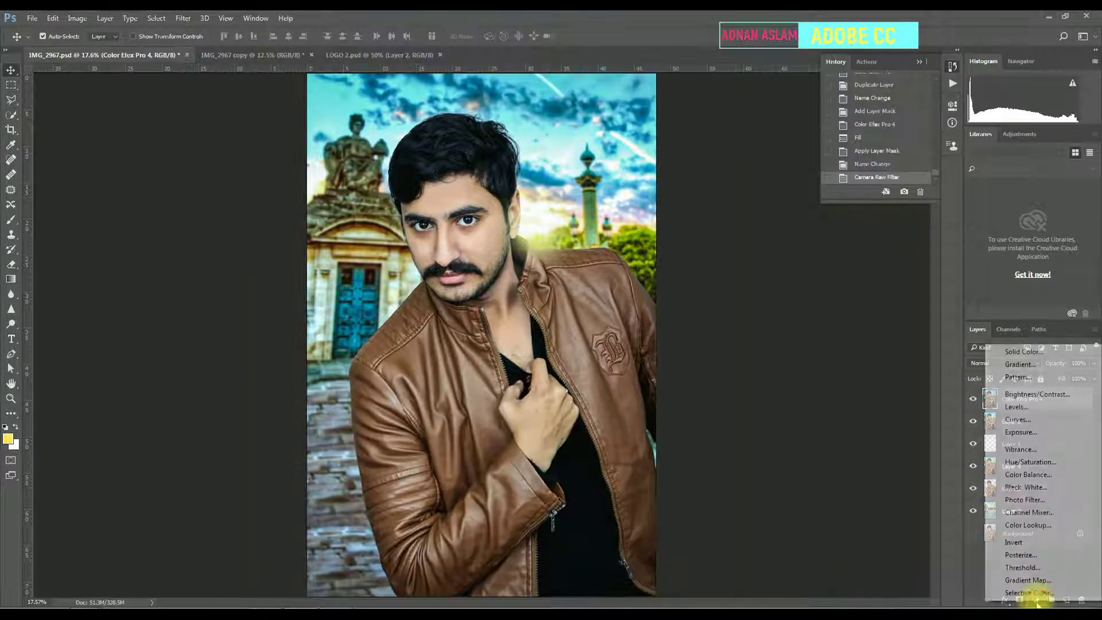
pyautogui.click(1033, 525)
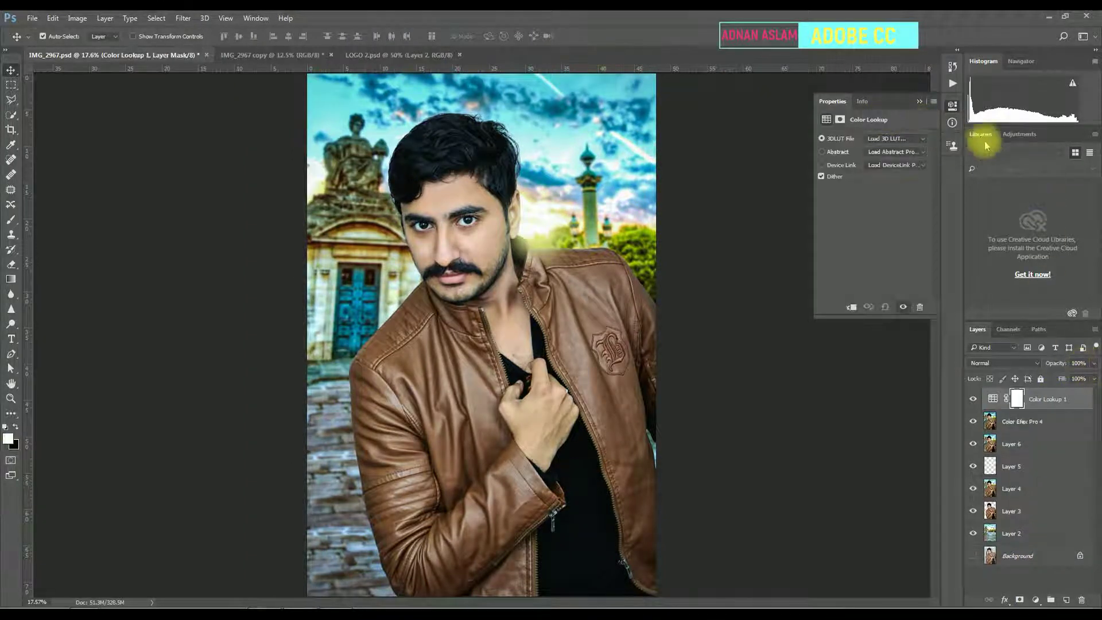
pyautogui.click(896, 138)
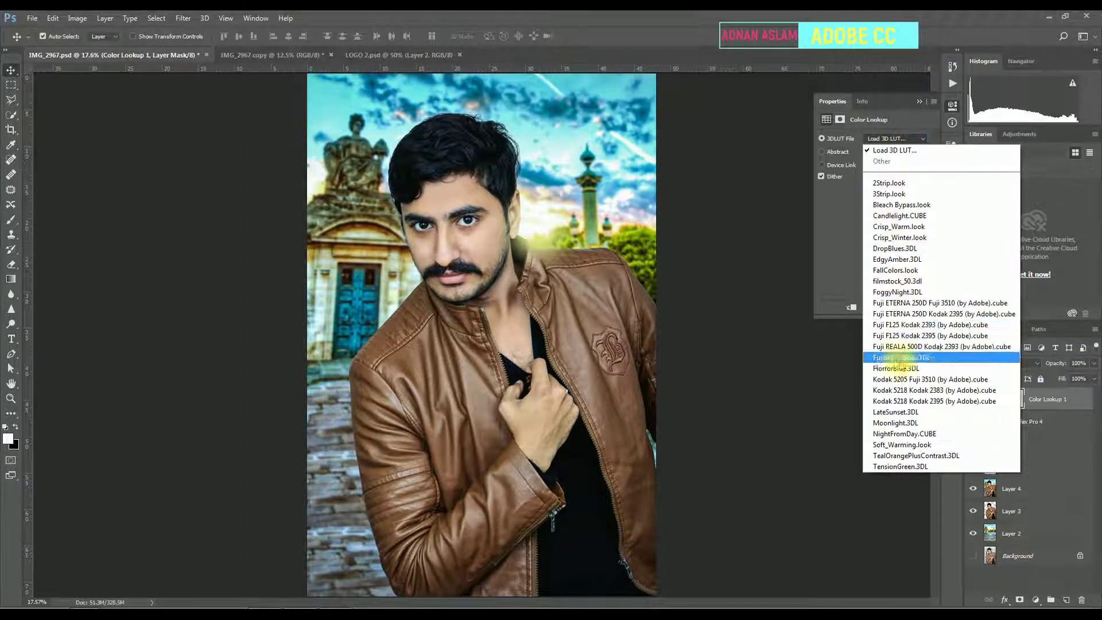
pyautogui.click(902, 391)
pyautogui.click(993, 398)
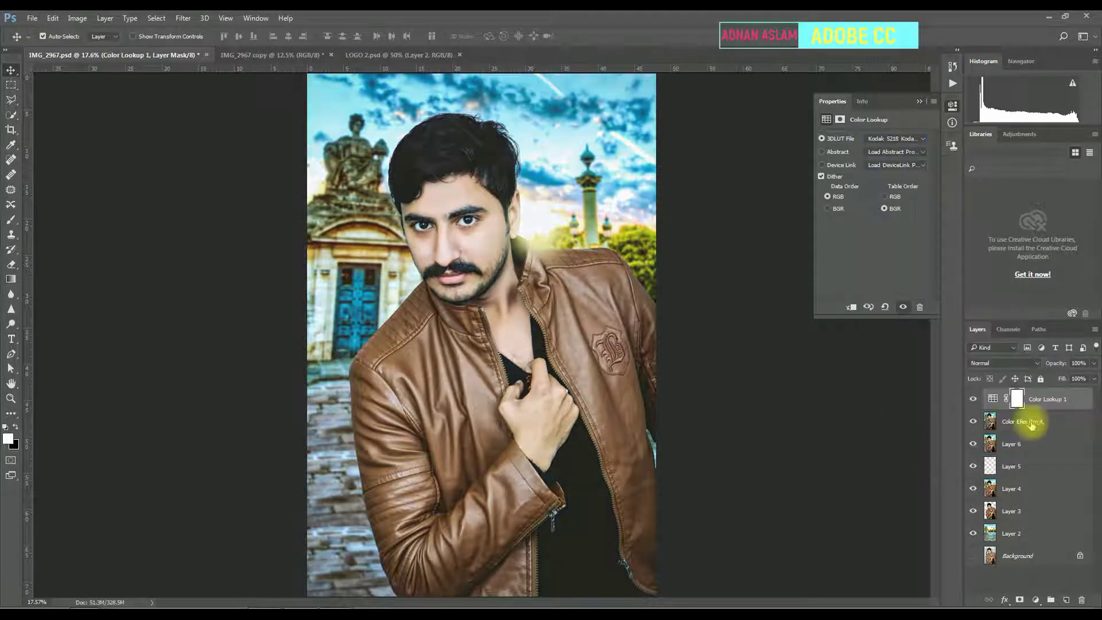
pyautogui.moveTo(1063, 378); pyautogui.dragTo(1029, 367)
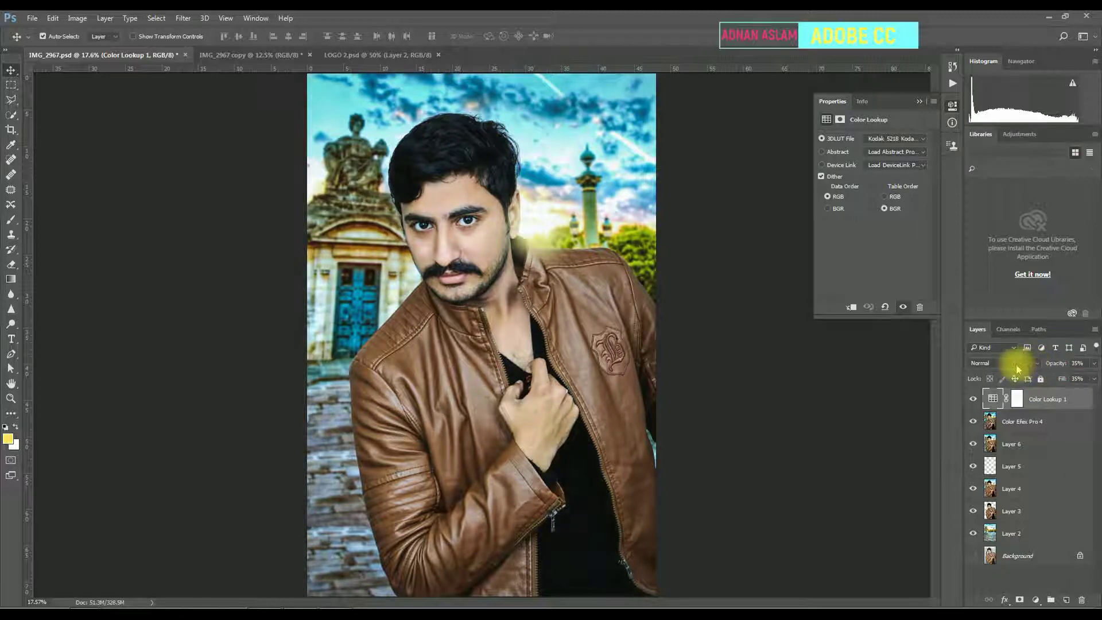
# Add Layer 7 on top and fill it with the merged image using Apply Image
pyautogui.hotkey('ctrl', 'shift', 'alt', 'e')
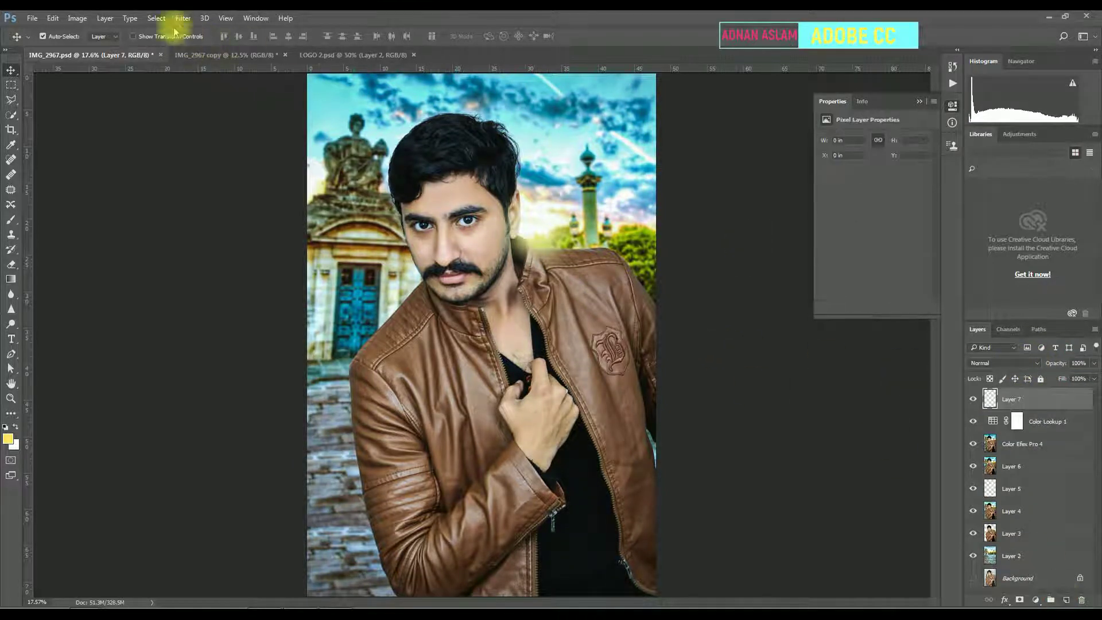
pyautogui.click(77, 18)
pyautogui.click(87, 178)
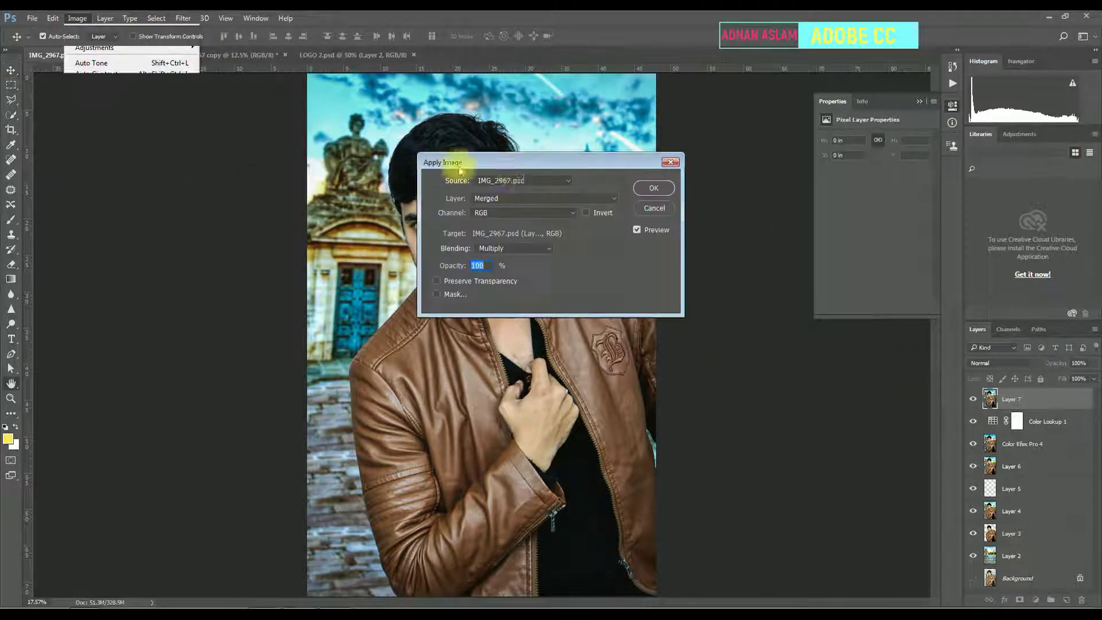
pyautogui.click(654, 188)
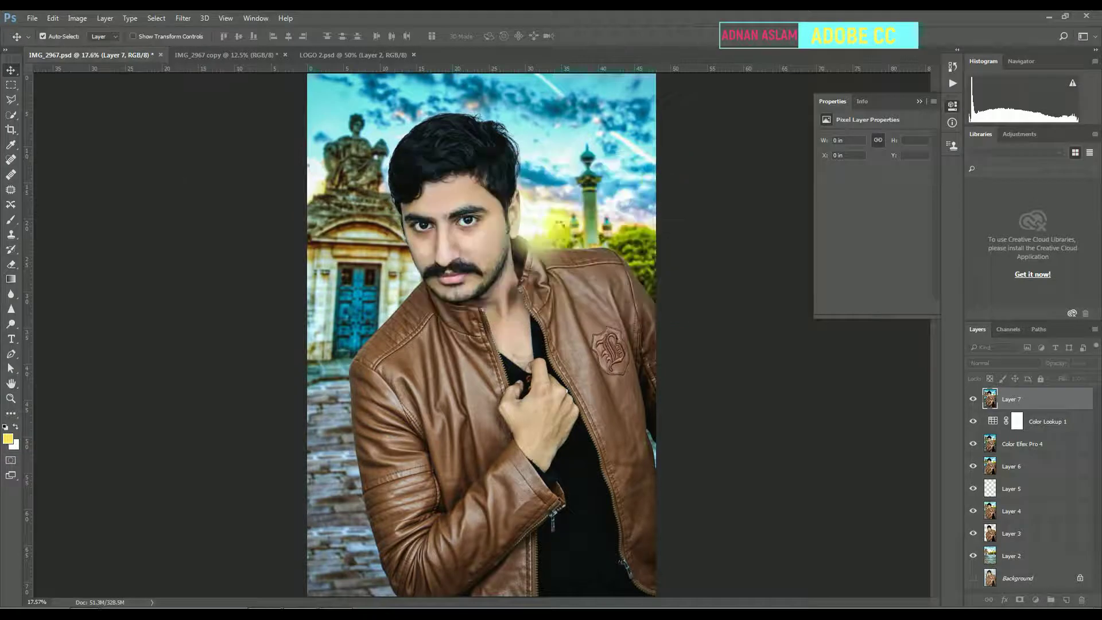
# Apply a custom RGB Levels adjustment to Layer 7 and return to the Move tool
pyautogui.click(188, 22)
pyautogui.click(99, 20)
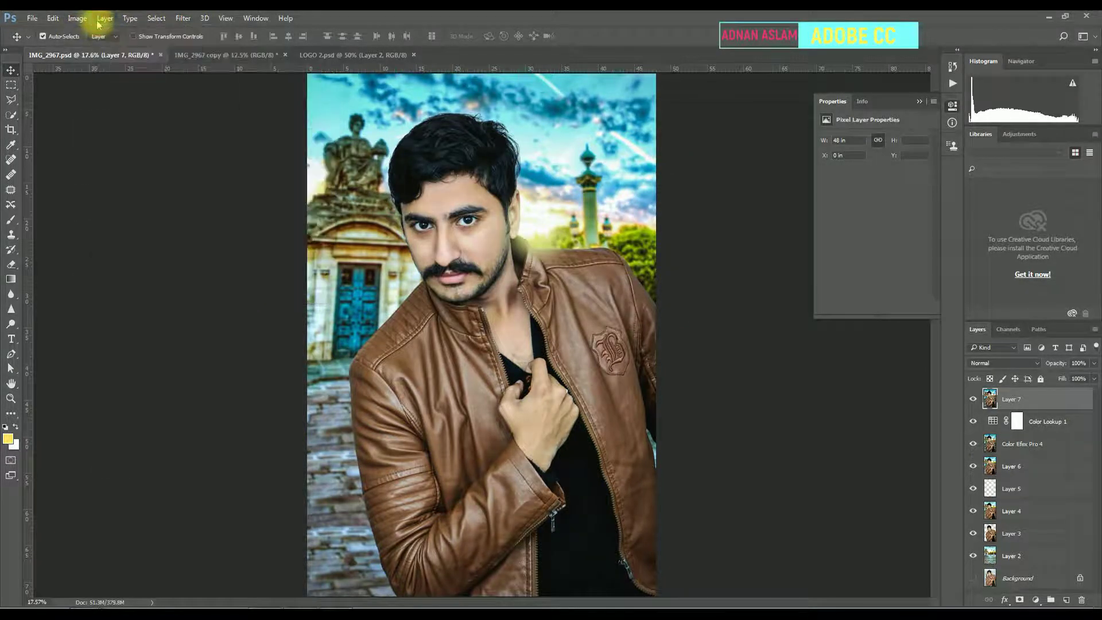
pyautogui.click(77, 18)
pyautogui.moveTo(172, 47)
pyautogui.click(258, 58)
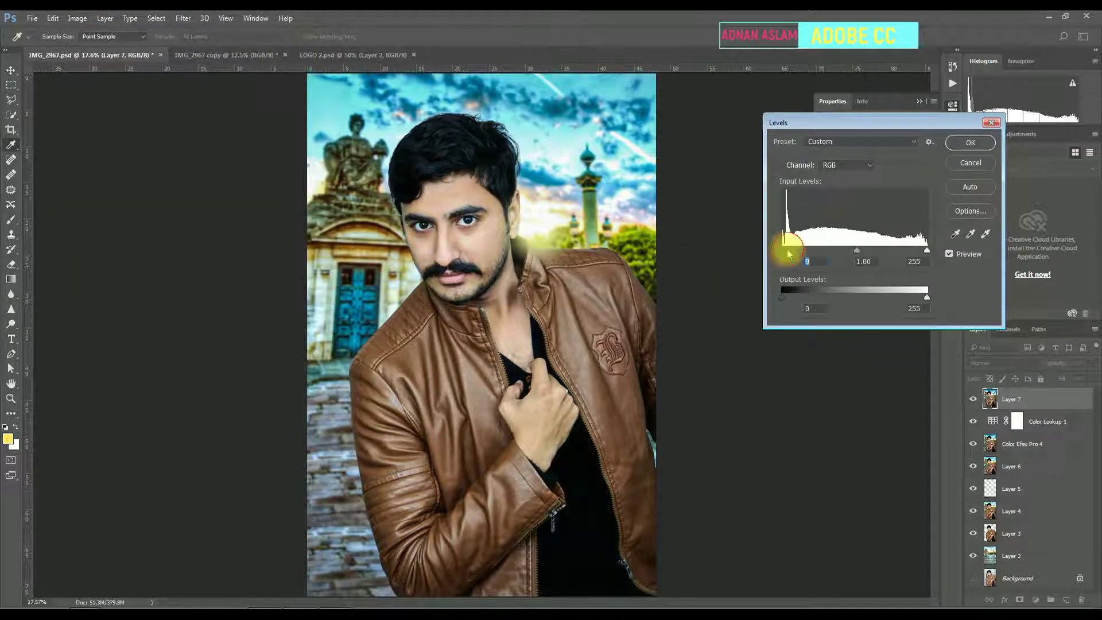
pyautogui.click(971, 144)
pyautogui.press('v')
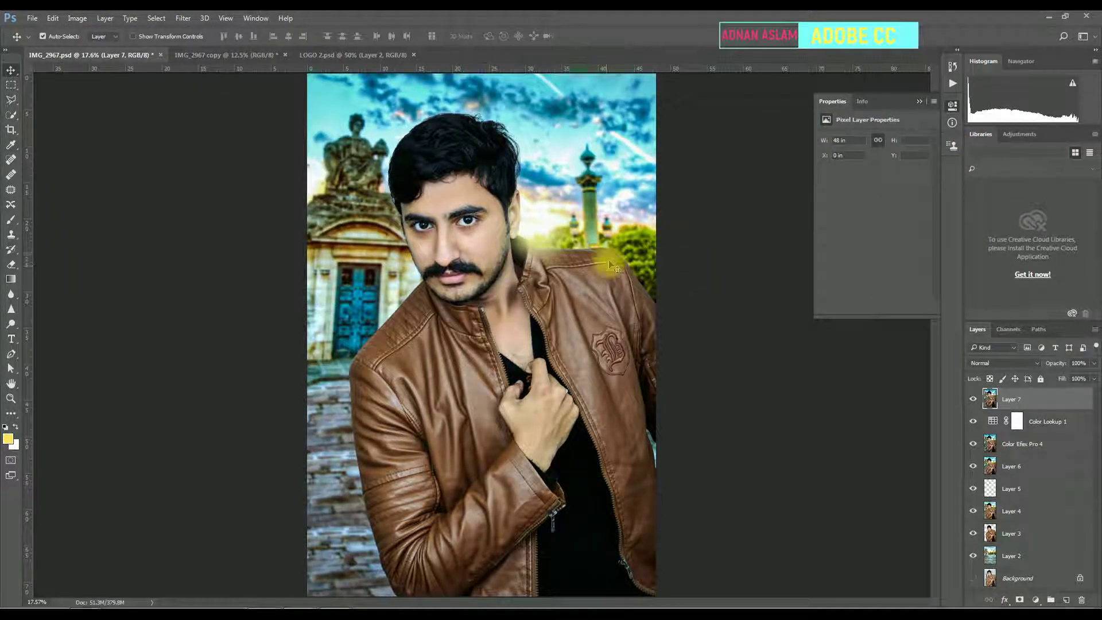
# Add a new layer above Layer 7, select the Brush tool, and set the layer's blend mode to Screen
pyautogui.click(1069, 599)
pyautogui.press('b')
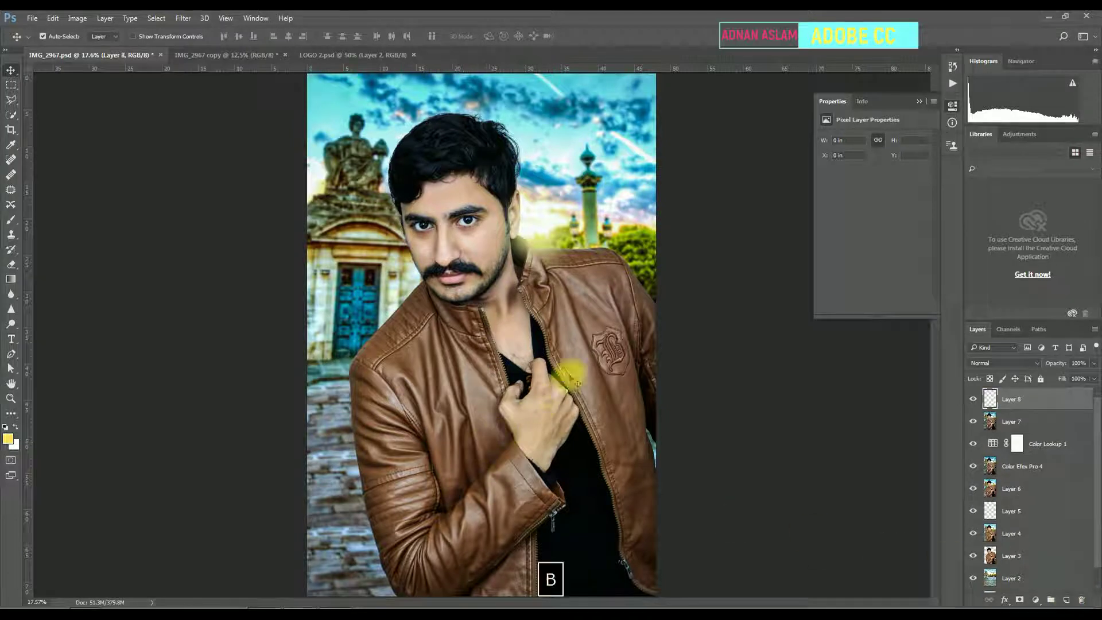
pyautogui.click(553, 248)
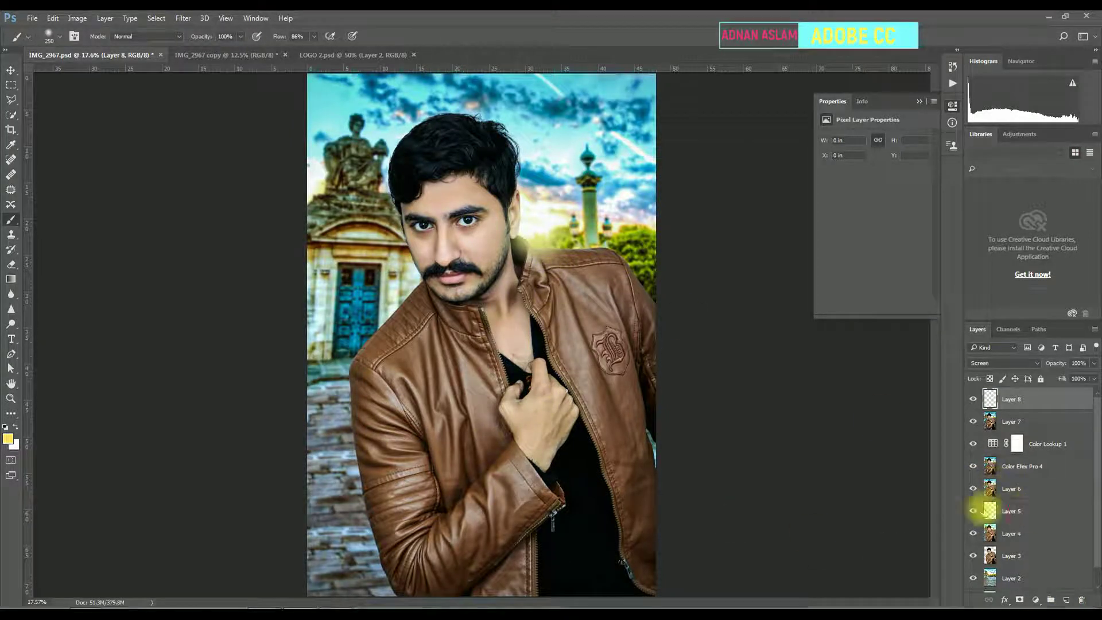
# Duplicate the glow on Layer 5 as Layer 5 copy and place the copy directly above Layer 7
pyautogui.click(978, 511)
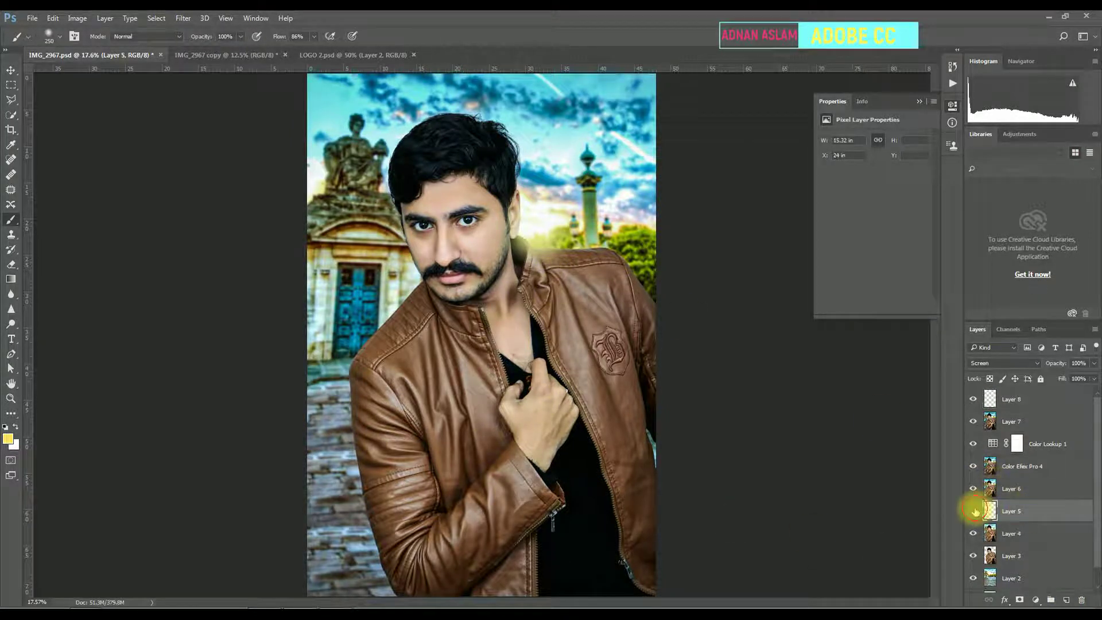
pyautogui.rightClick(1024, 515)
pyautogui.click(903, 127)
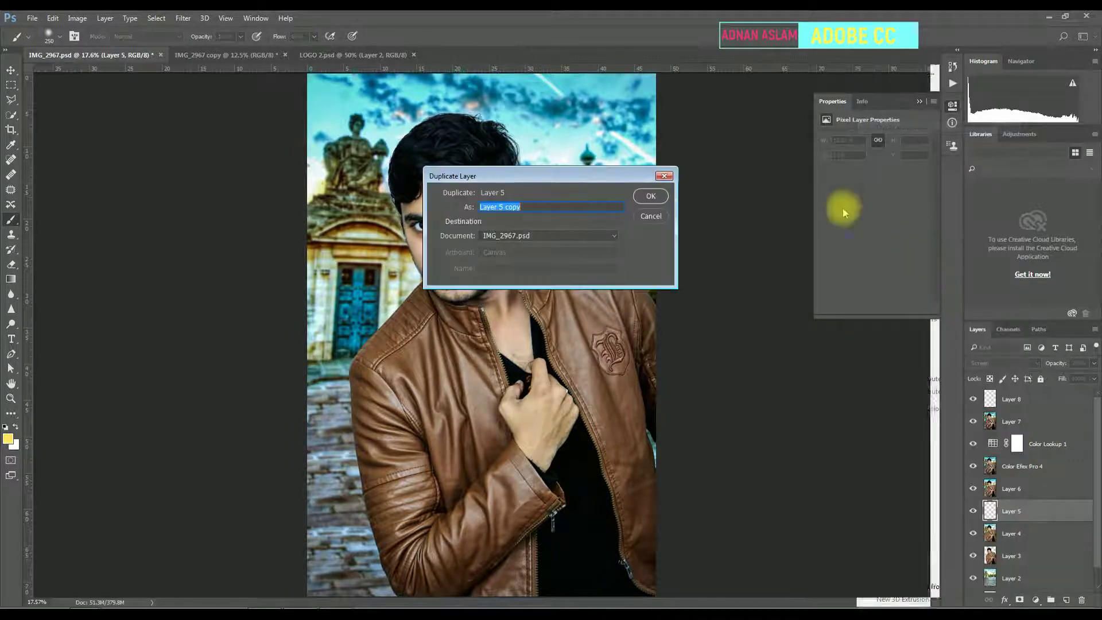
pyautogui.click(652, 192)
pyautogui.moveTo(1021, 511); pyautogui.dragTo(1029, 410)
# Move the copied glow over the blue doorway, enlarge it to about 25 in wide, and set its opacity to 50%
pyautogui.hotkey('ctrl', 't')
pyautogui.moveTo(560, 261); pyautogui.dragTo(328, 262)
pyautogui.moveTo(383, 320); pyautogui.dragTo(422, 320)
pyautogui.press('v')
pyautogui.press('5')
pyautogui.hotkey('ctrl', 't')
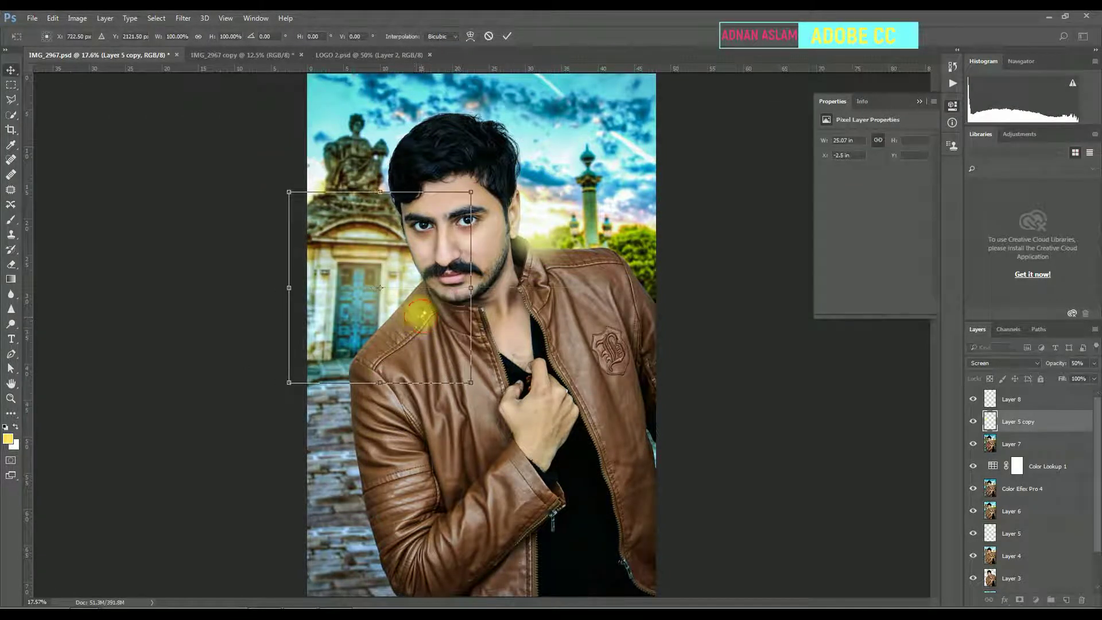
pyautogui.press('Return')
# Check the whole composition at different magnifications and save the document
pyautogui.hotkey('ctrl', '+')
pyautogui.hotkey('ctrl', '-')
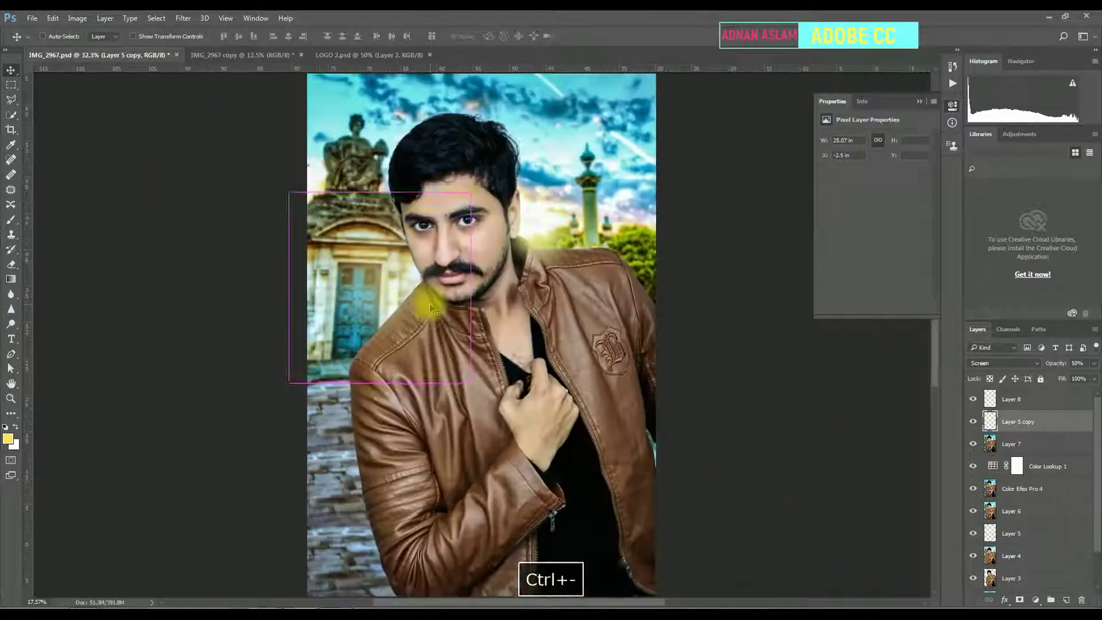
pyautogui.hotkey('ctrl', '-')
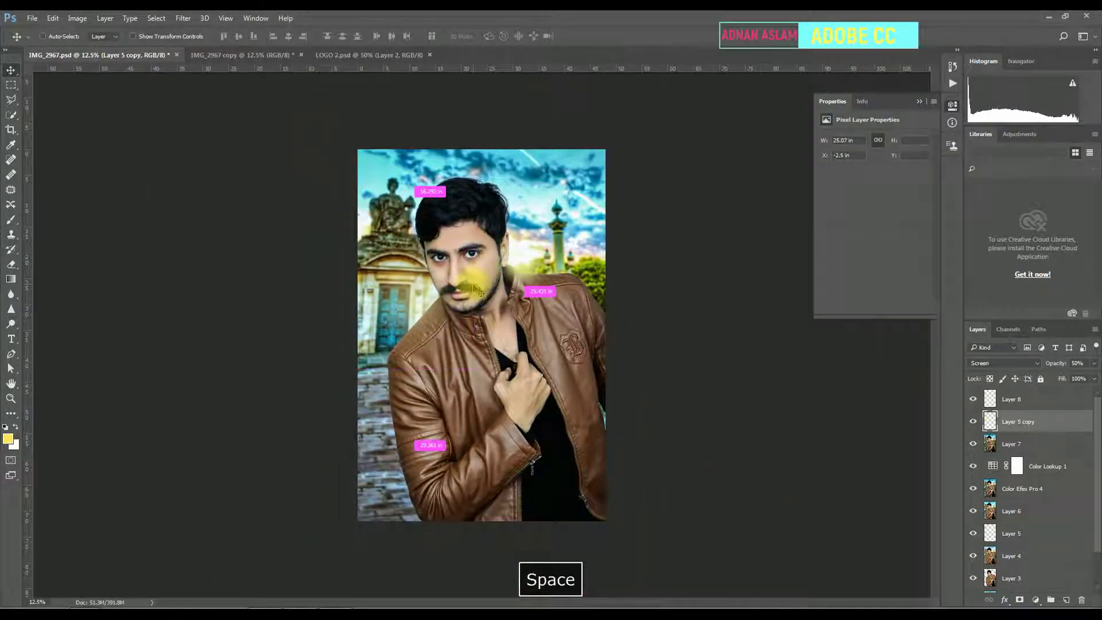
pyautogui.hotkey('ctrl', '+')
pyautogui.hotkey('ctrl', 's')
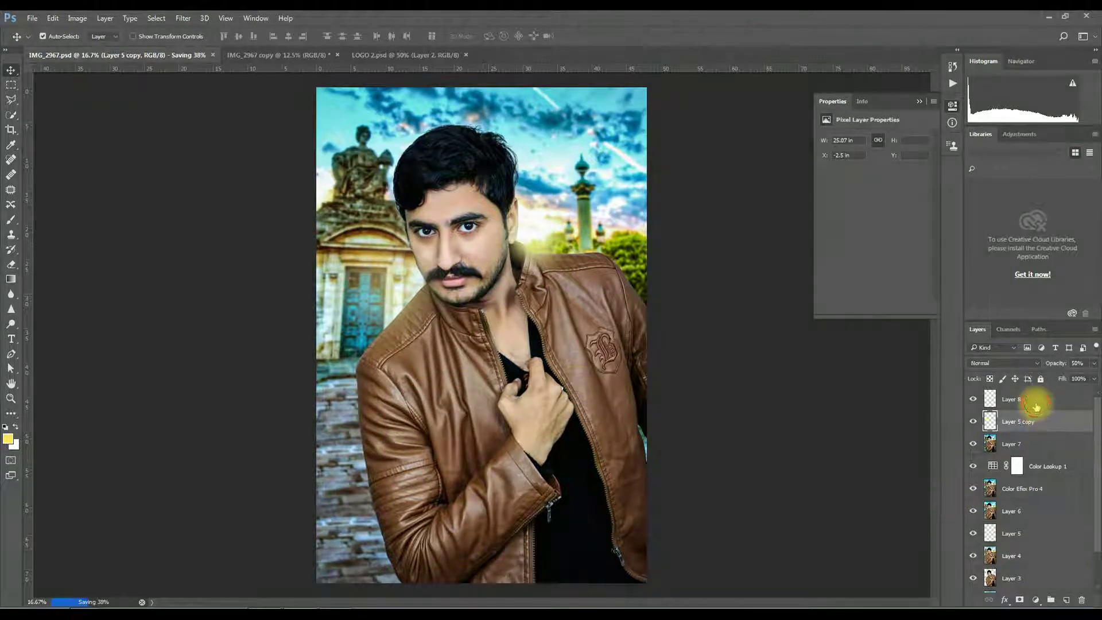
# Add Layer 9 on top, fill it with the merged image using Apply Image, and save the document
pyautogui.click(1067, 600)
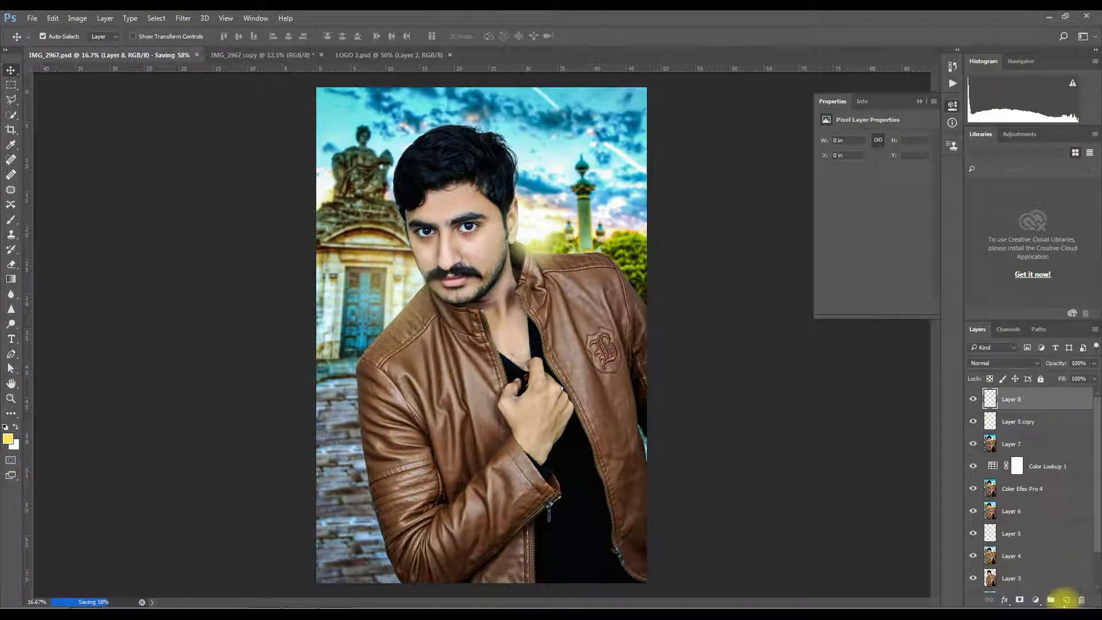
pyautogui.click(77, 19)
pyautogui.click(109, 169)
pyautogui.click(653, 188)
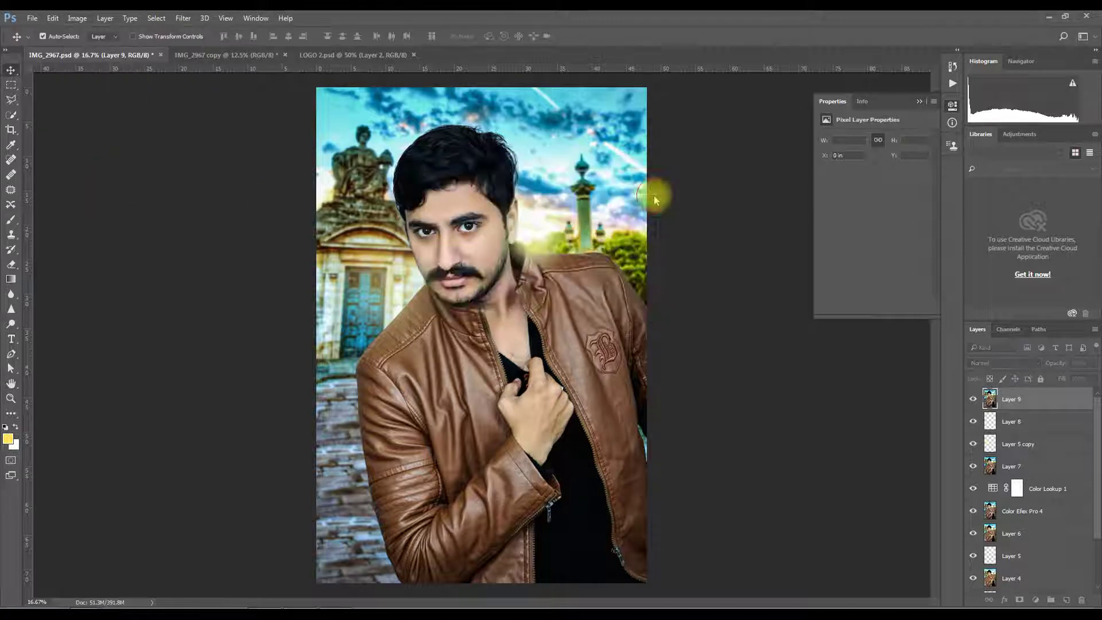
pyautogui.hotkey('ctrl', 's')
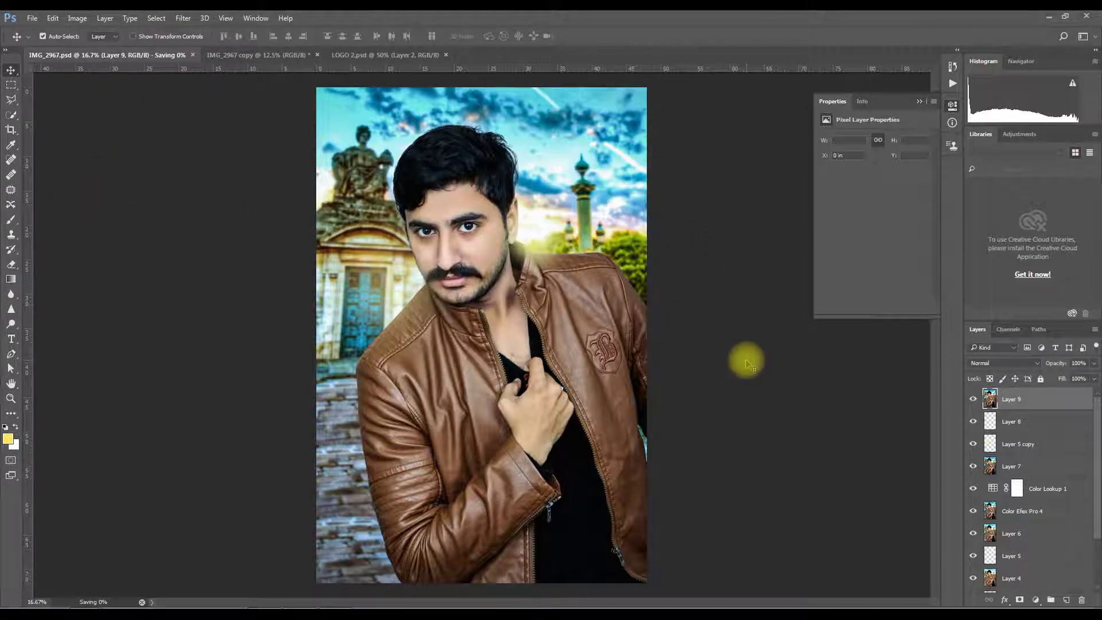